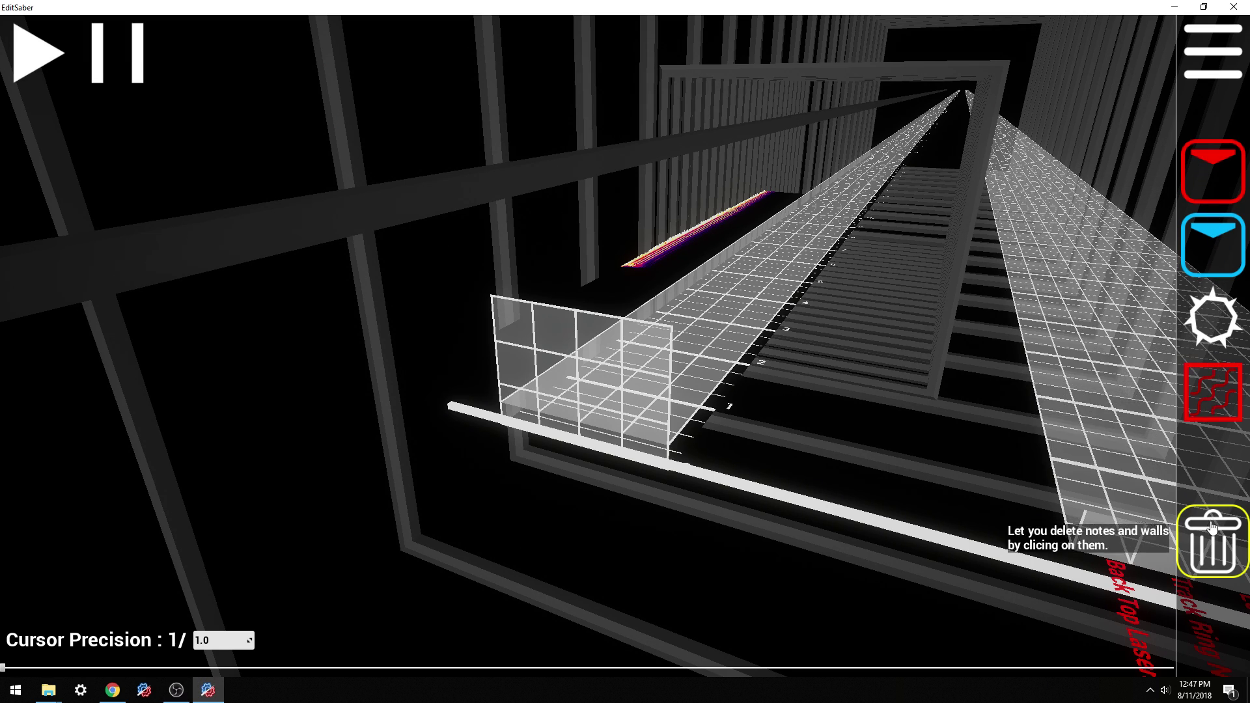
Step: Place a red note, a blue note, a bomb and a one-column wall in successive columns of the grid's bottom row
left_click(1212, 170)
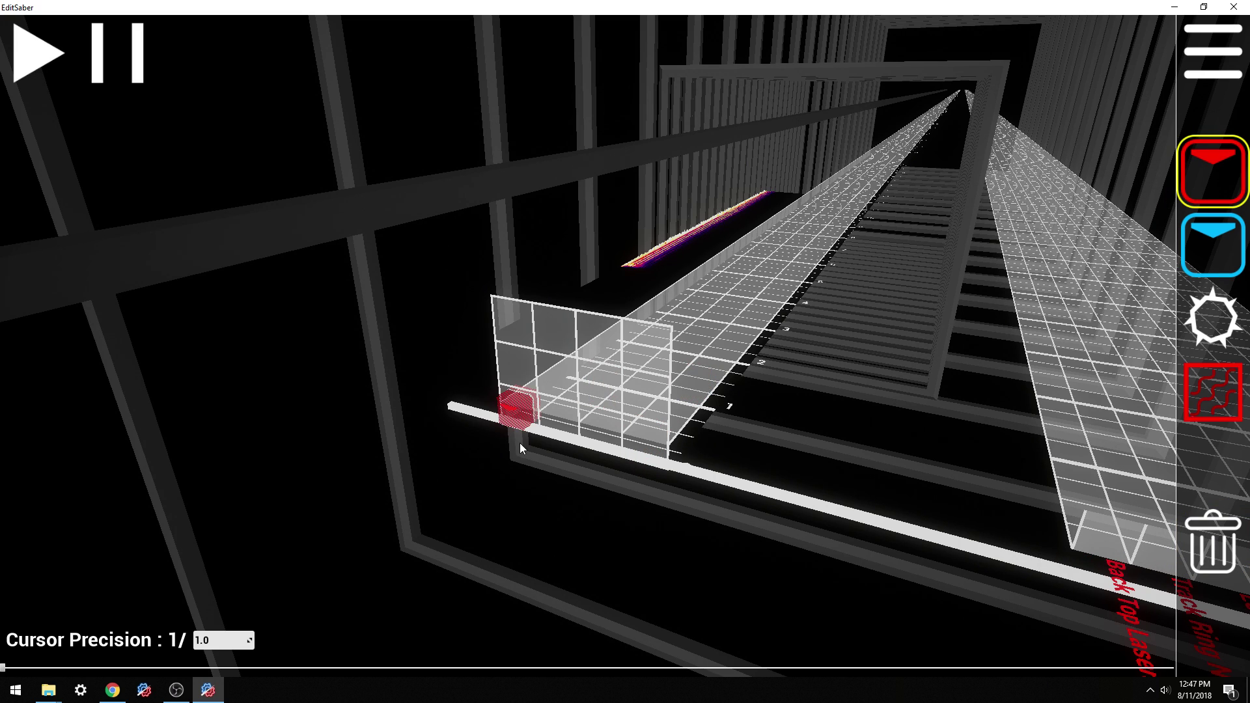
left_click(519, 407)
key("2")
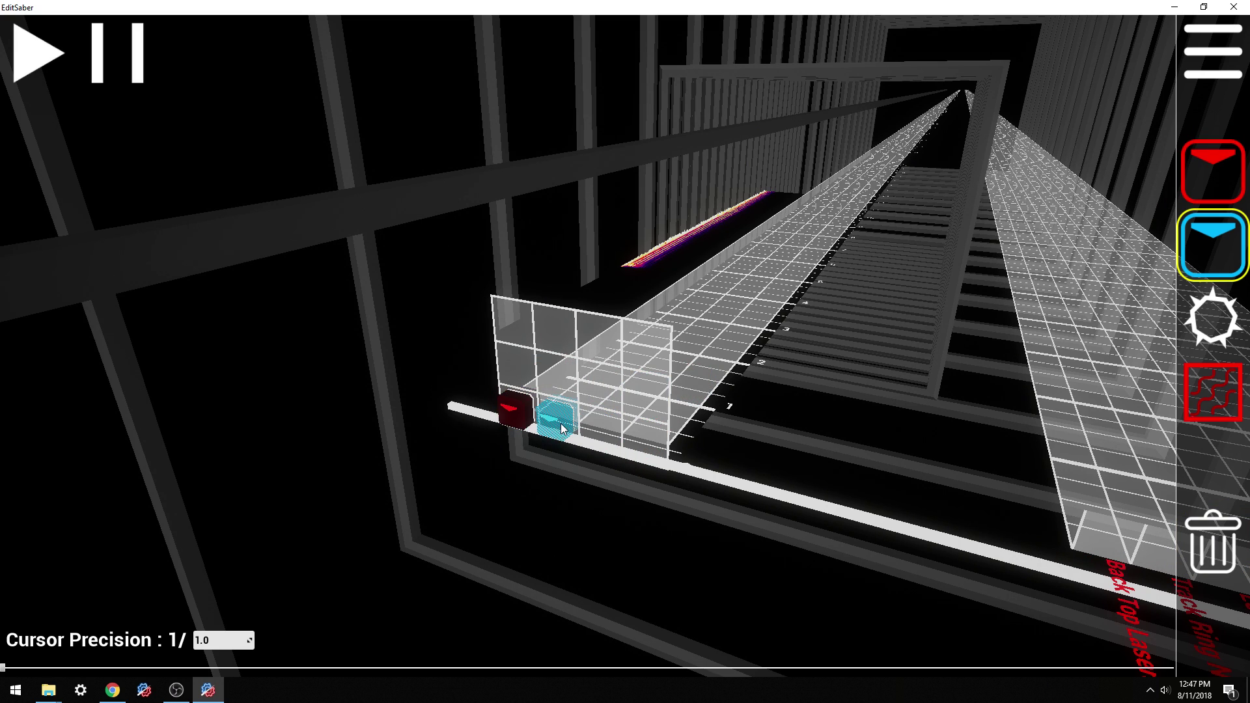
key("3")
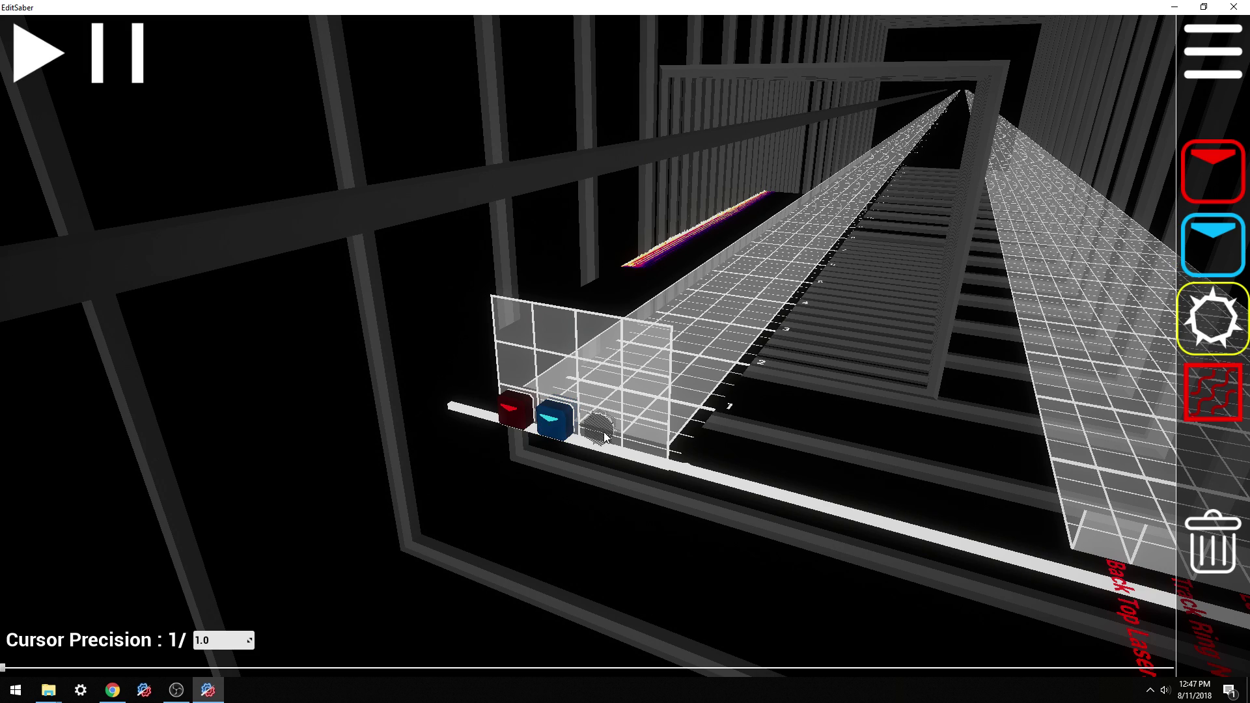
key("4")
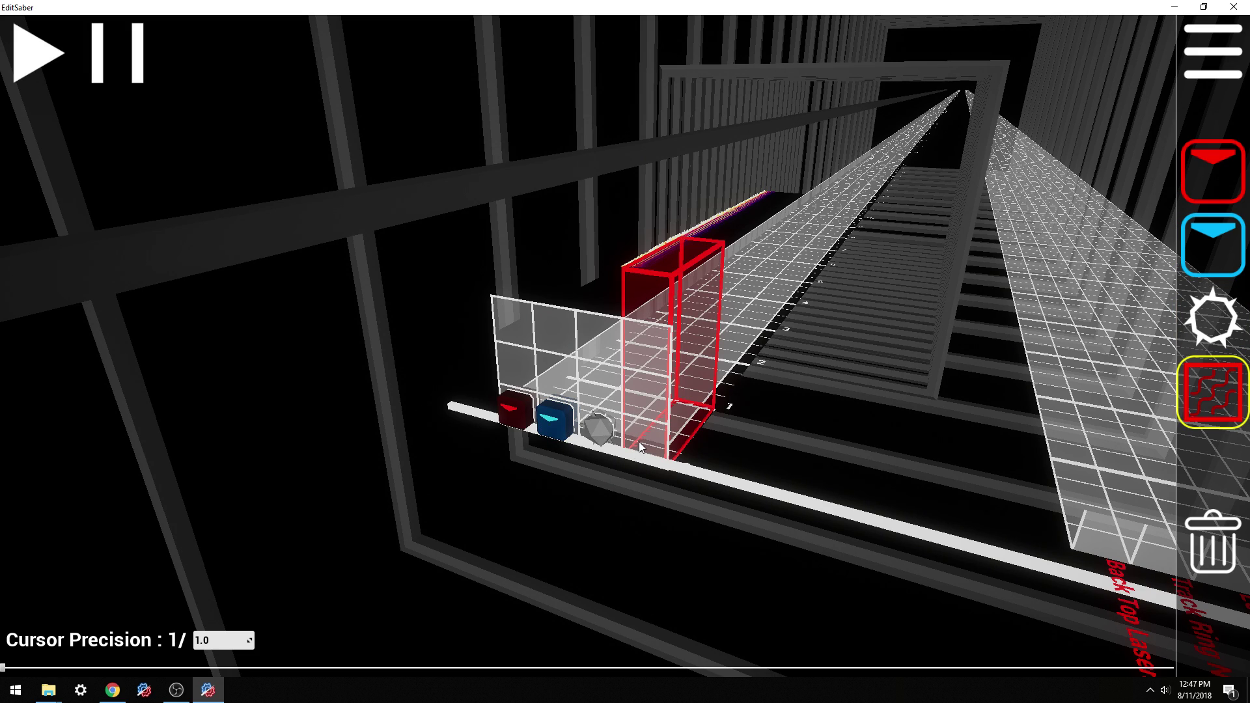
key("5")
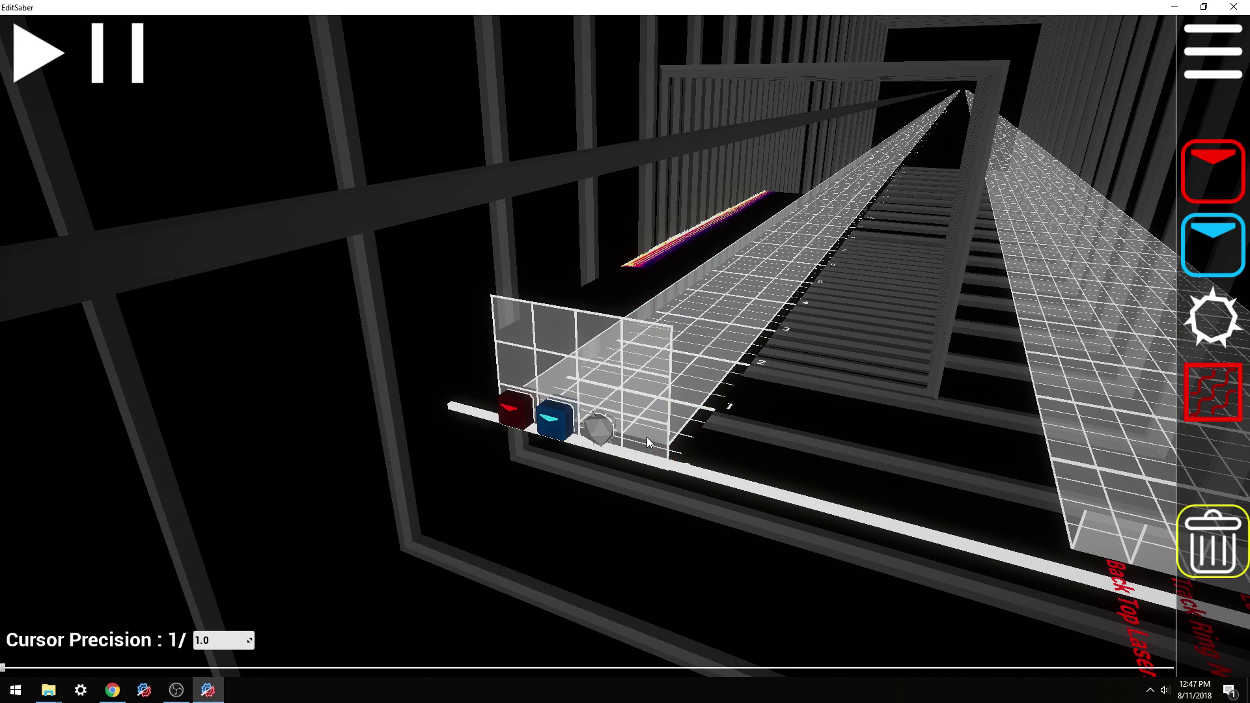
key("4")
right_click_drag(708, 443, 625, 340)
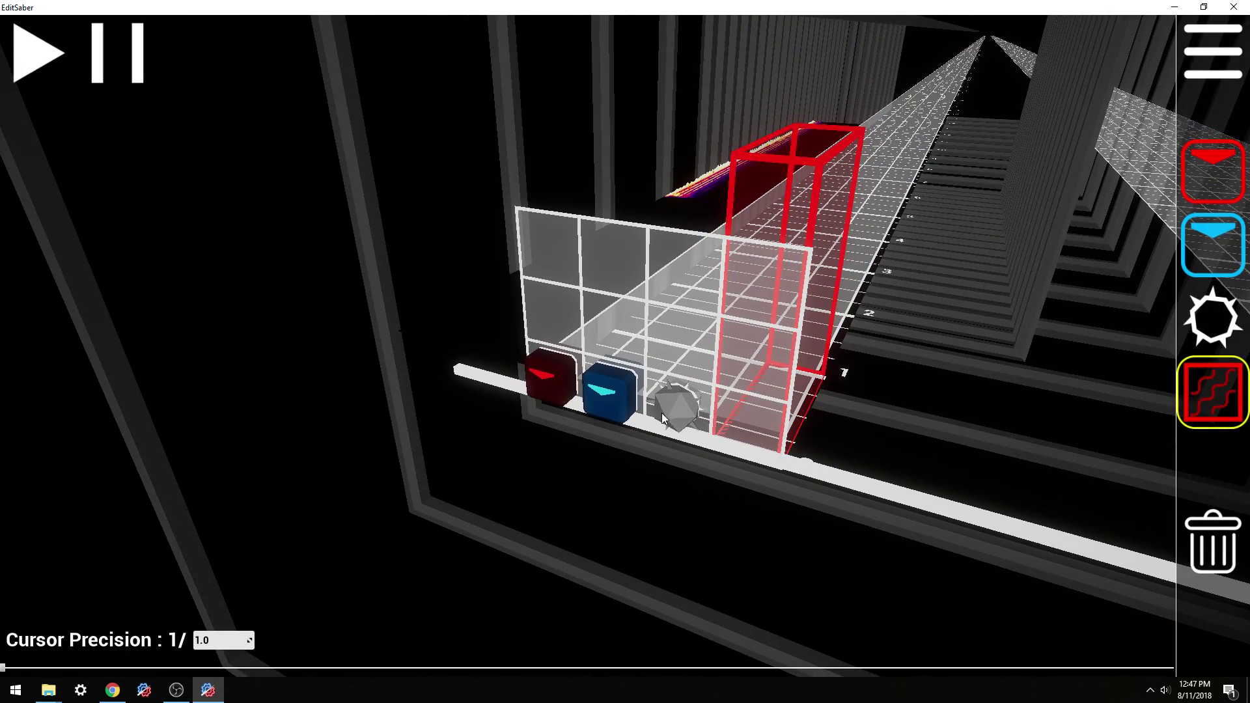
Step: Place bombs in the first three columns of the grid's middle row
key("3")
left_click(677, 338)
left_click(612, 326)
left_click(545, 319)
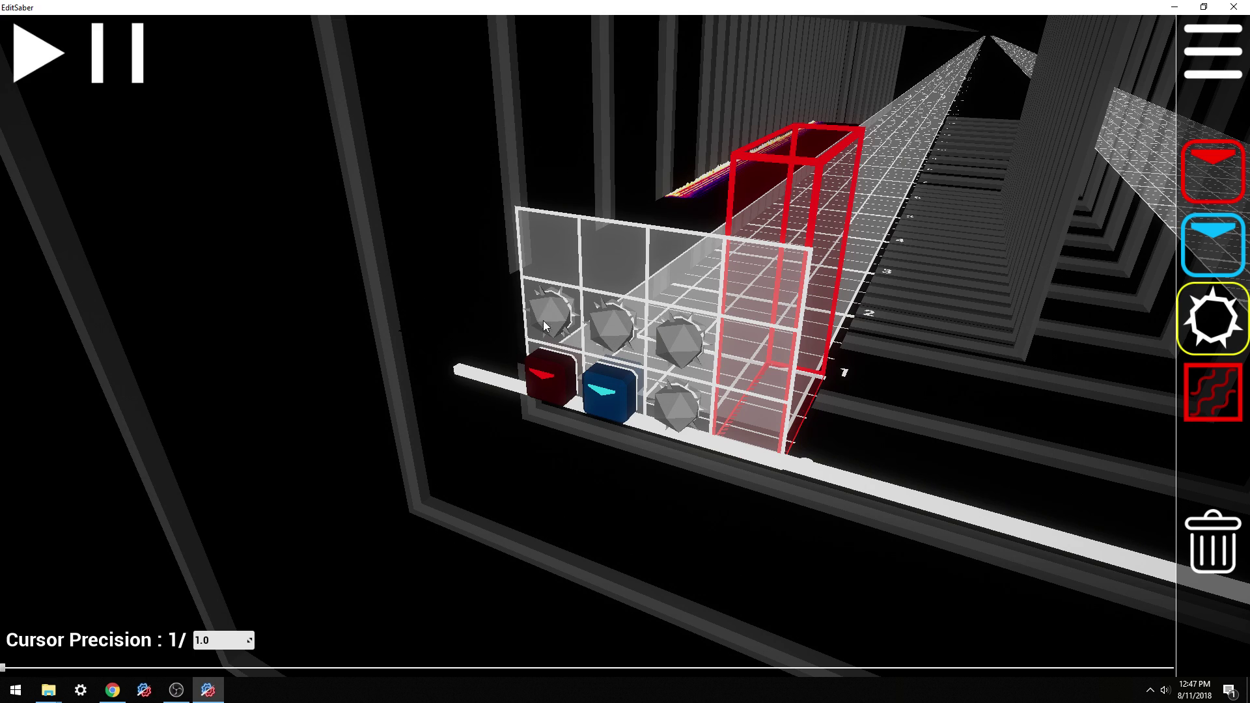
left_click(686, 288)
Step: Delete all bombs and the wall in the fourth column
key("5")
left_click(689, 288)
left_click(611, 276)
left_click(549, 272)
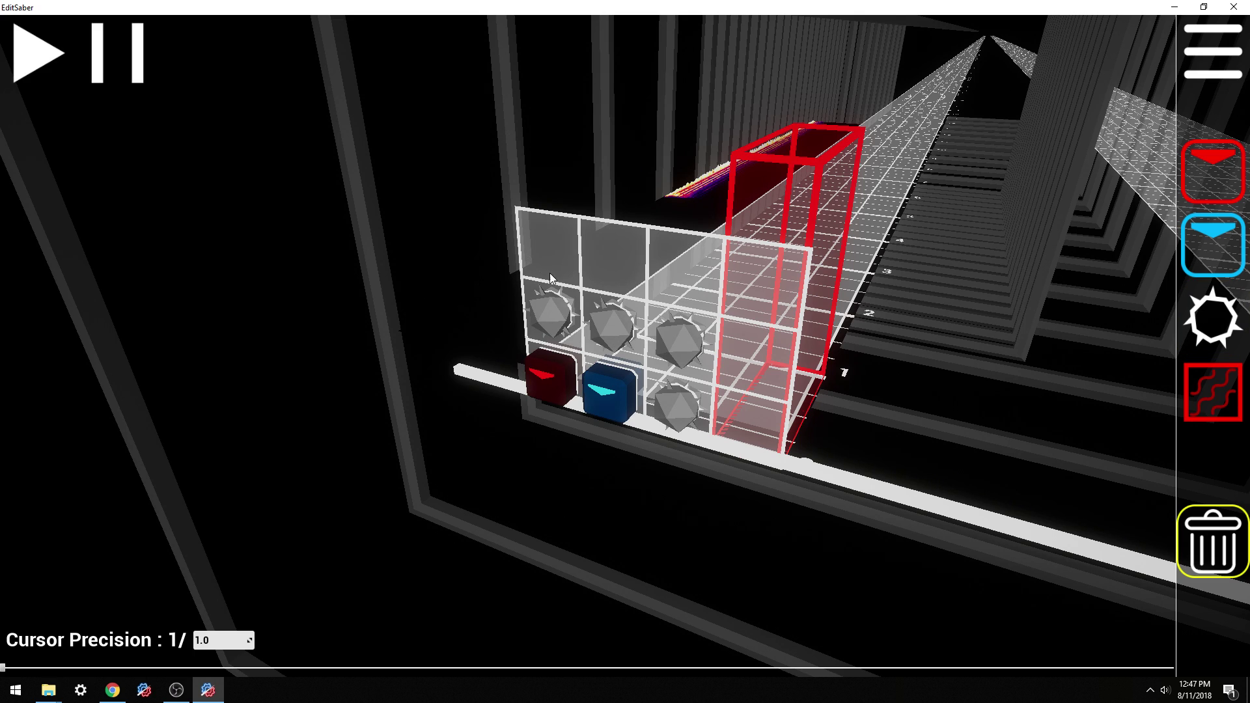
left_click(674, 403)
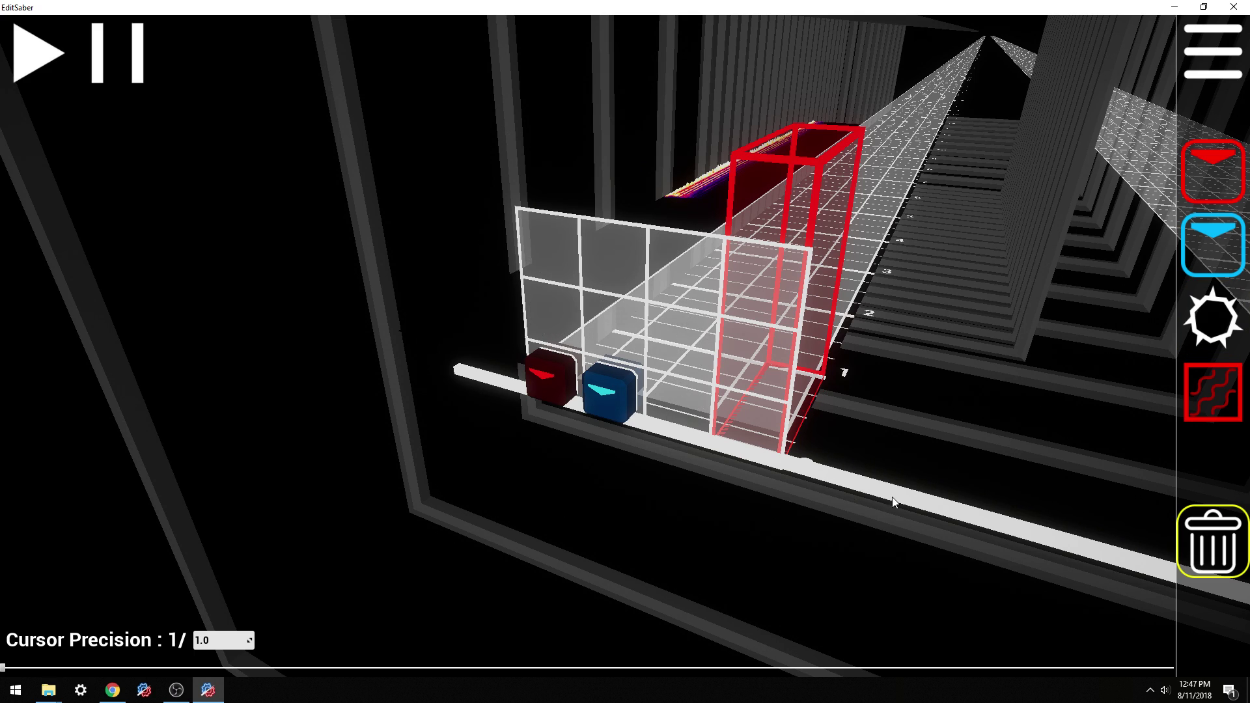
left_click(759, 376)
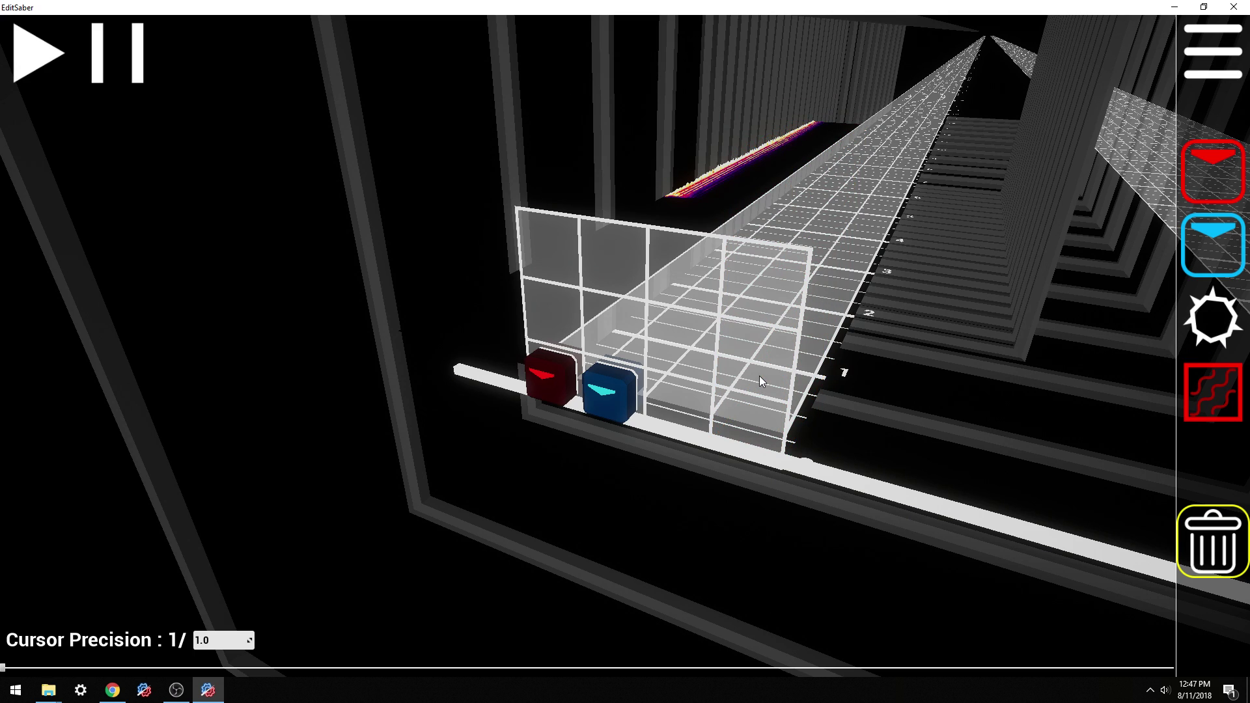
Step: Preview a wall in the fourth column and delete the blue and red notes from the bottom row
key("4")
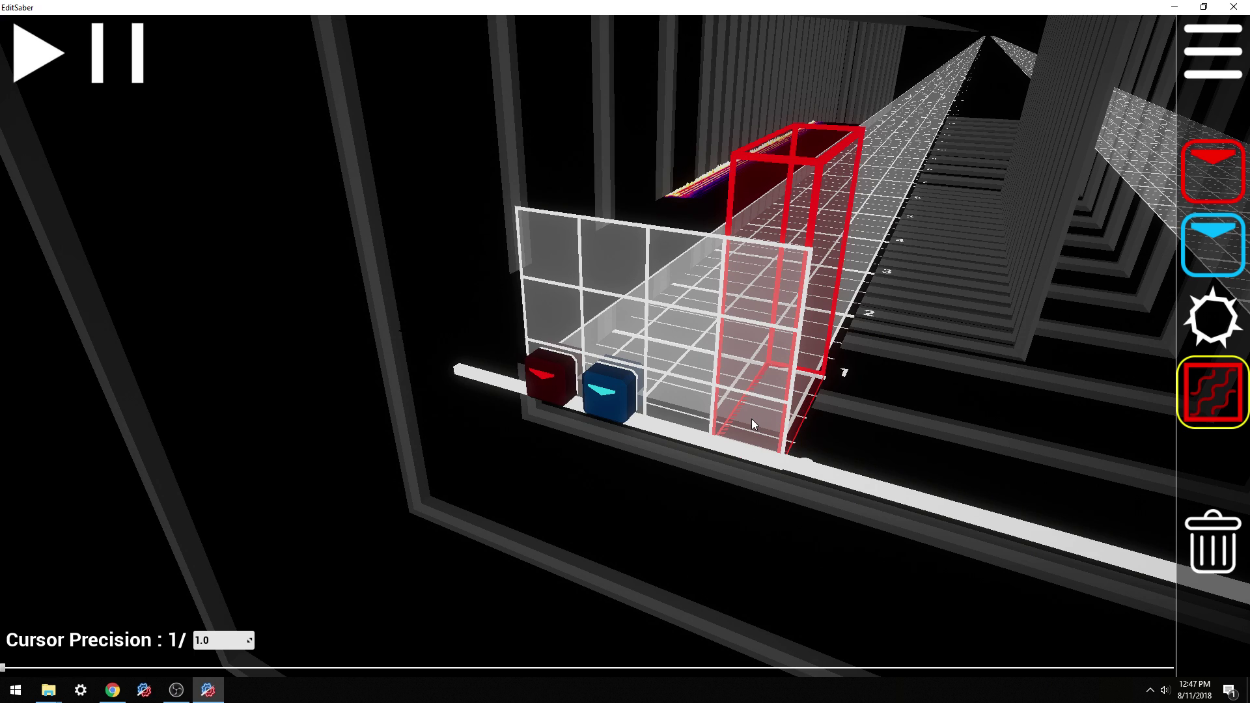
key("5")
left_click(596, 393)
left_click(532, 380)
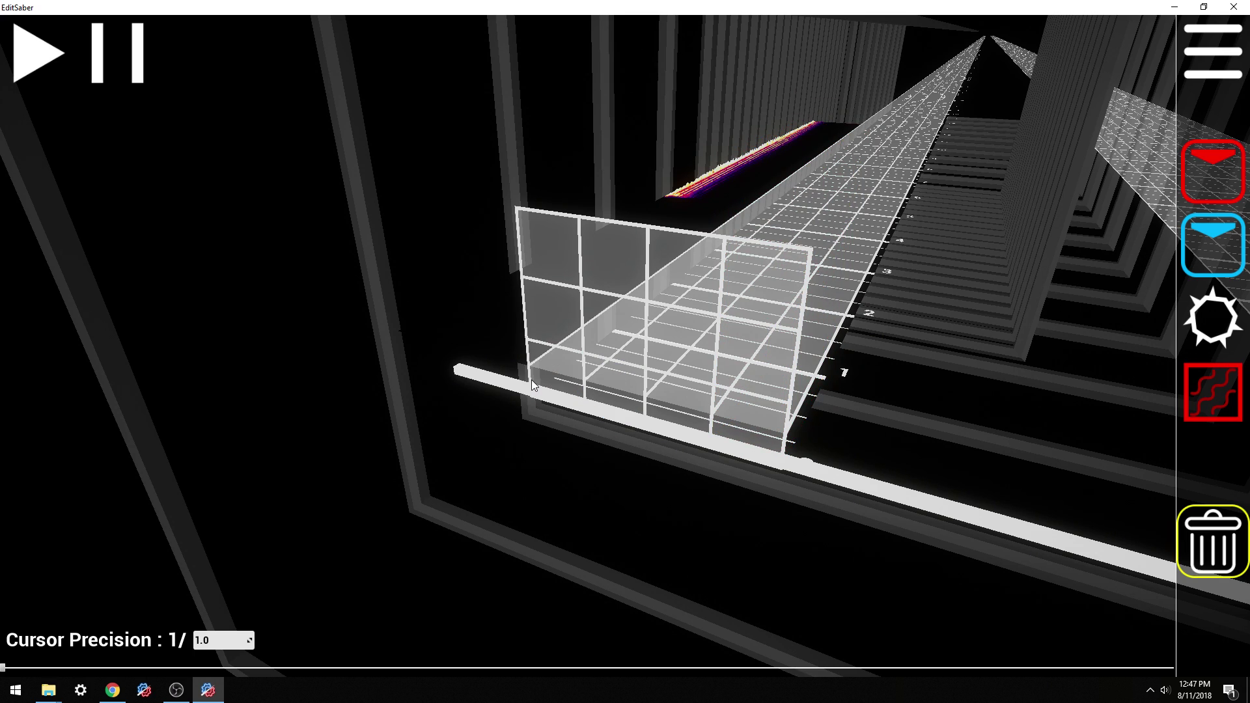
Step: Draw a full-height wall across all four columns at the track's start and delete it
key("4")
left_click_drag(542, 366, 770, 413)
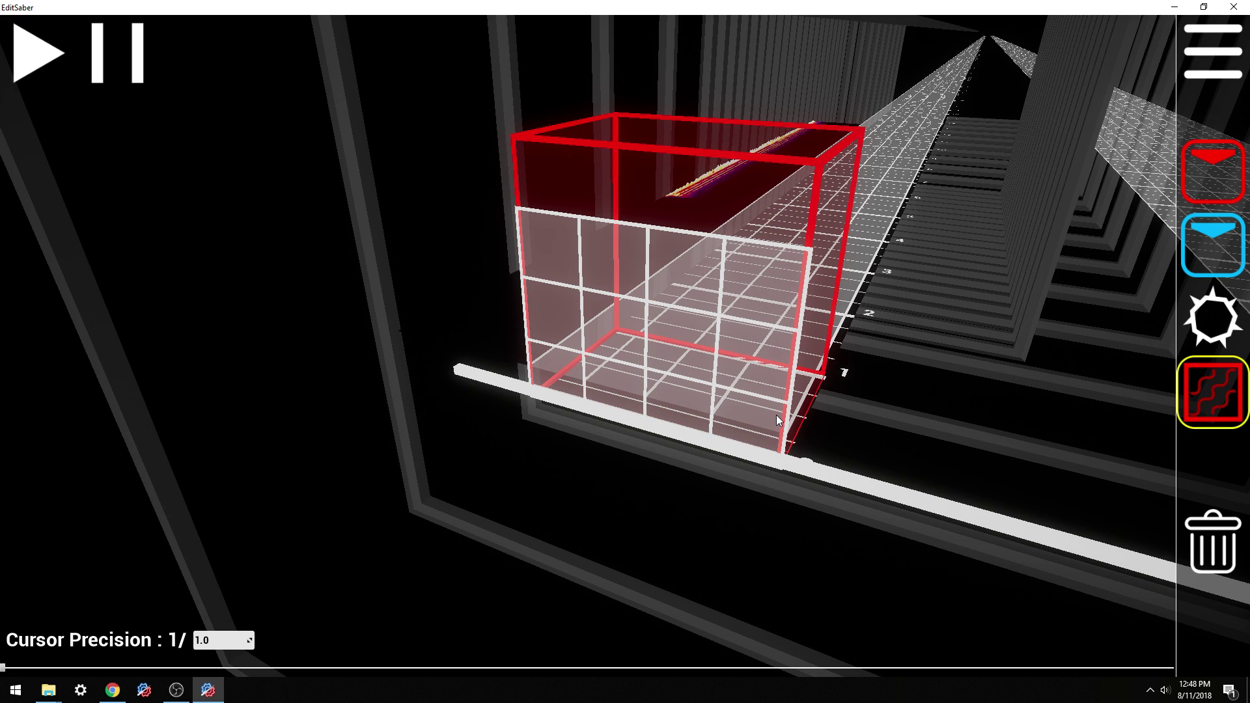
key("5")
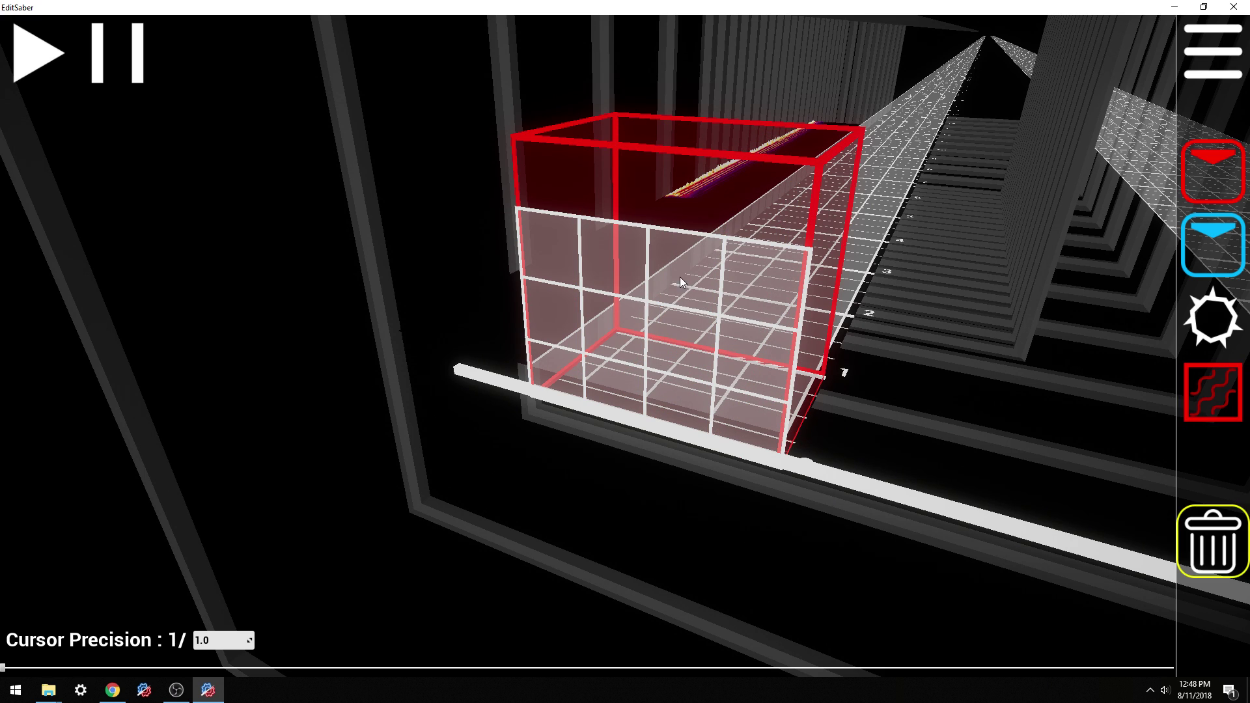
left_click(679, 276)
Step: Draw a full-height wall across the first three columns and delete it
key("4")
left_click_drag(559, 389, 701, 401)
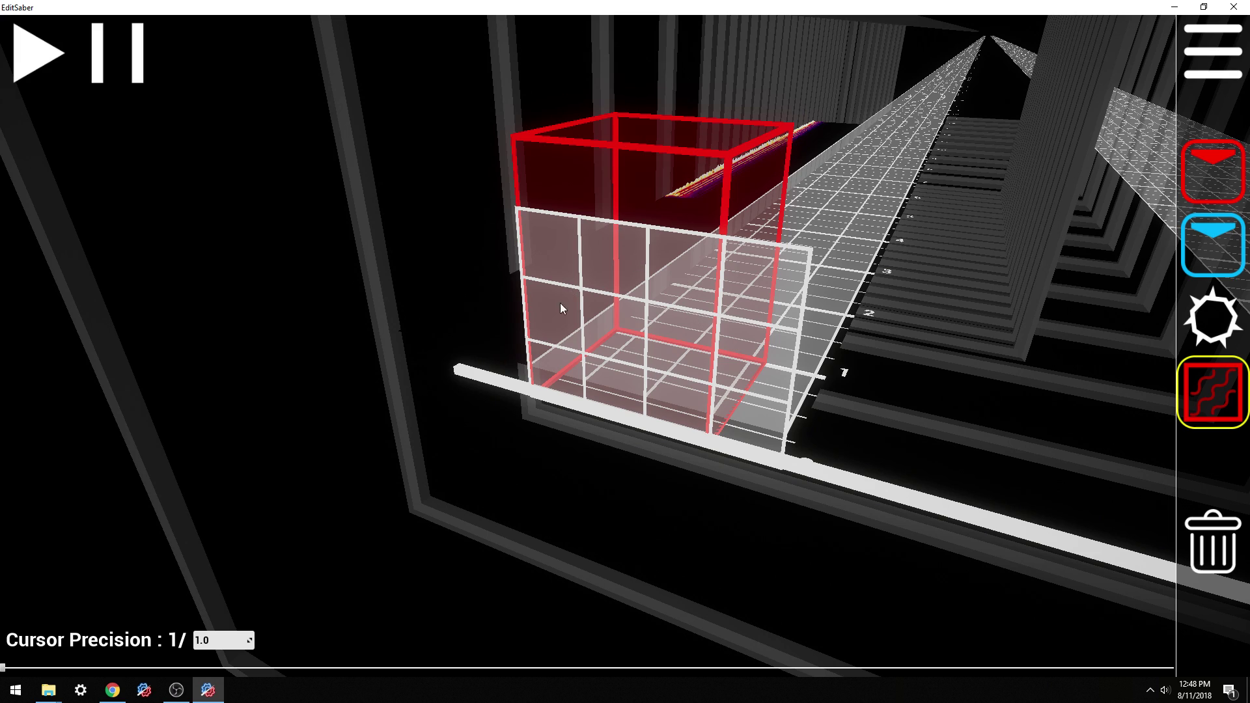
key("5")
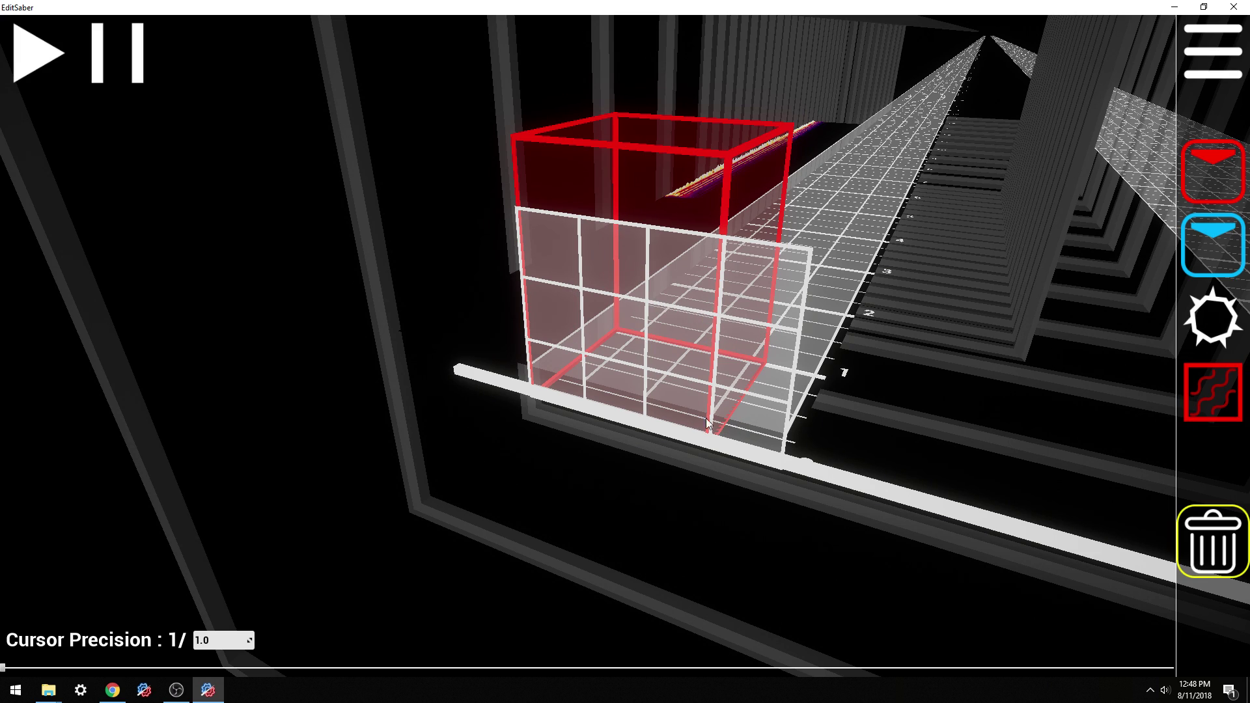
left_click(686, 333)
Step: Draw a full-height wall across the first two columns at the track's start, and further walls along the track, including one at beat 4
key("4")
left_click_drag(541, 371, 598, 378)
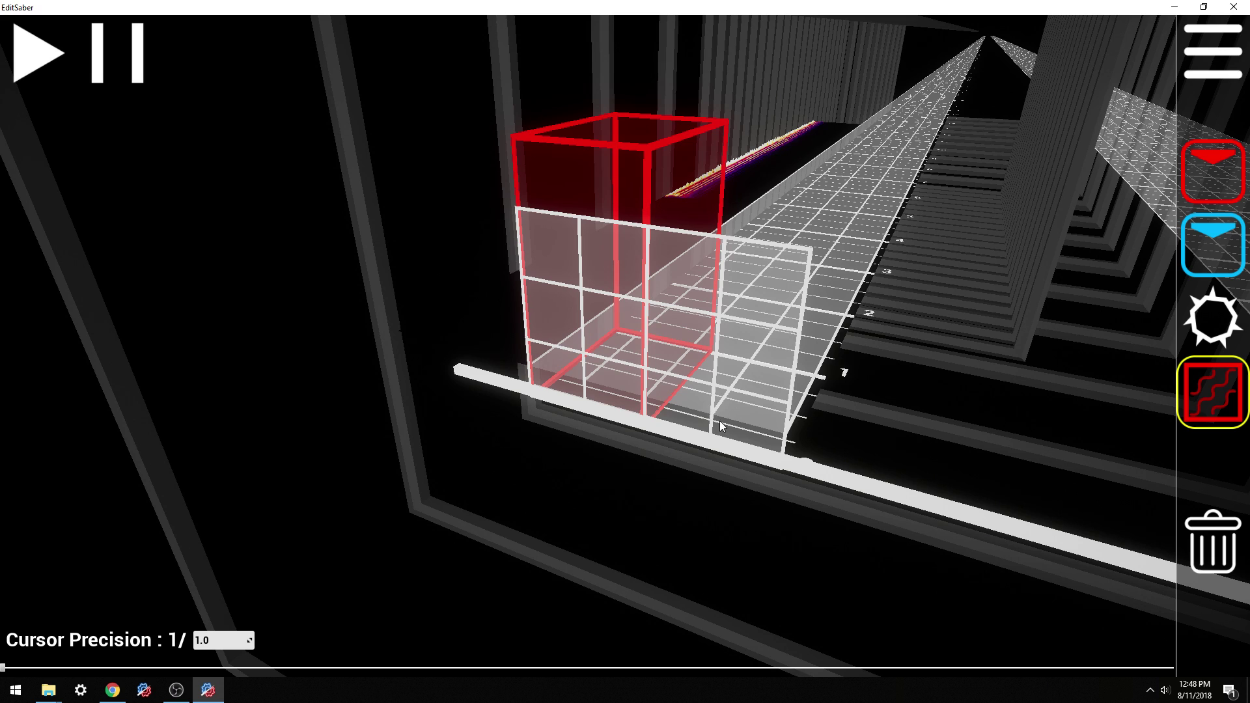
scroll(720, 417, "down", 2)
left_click_drag(670, 439, 758, 423)
scroll(673, 435, "up", 2)
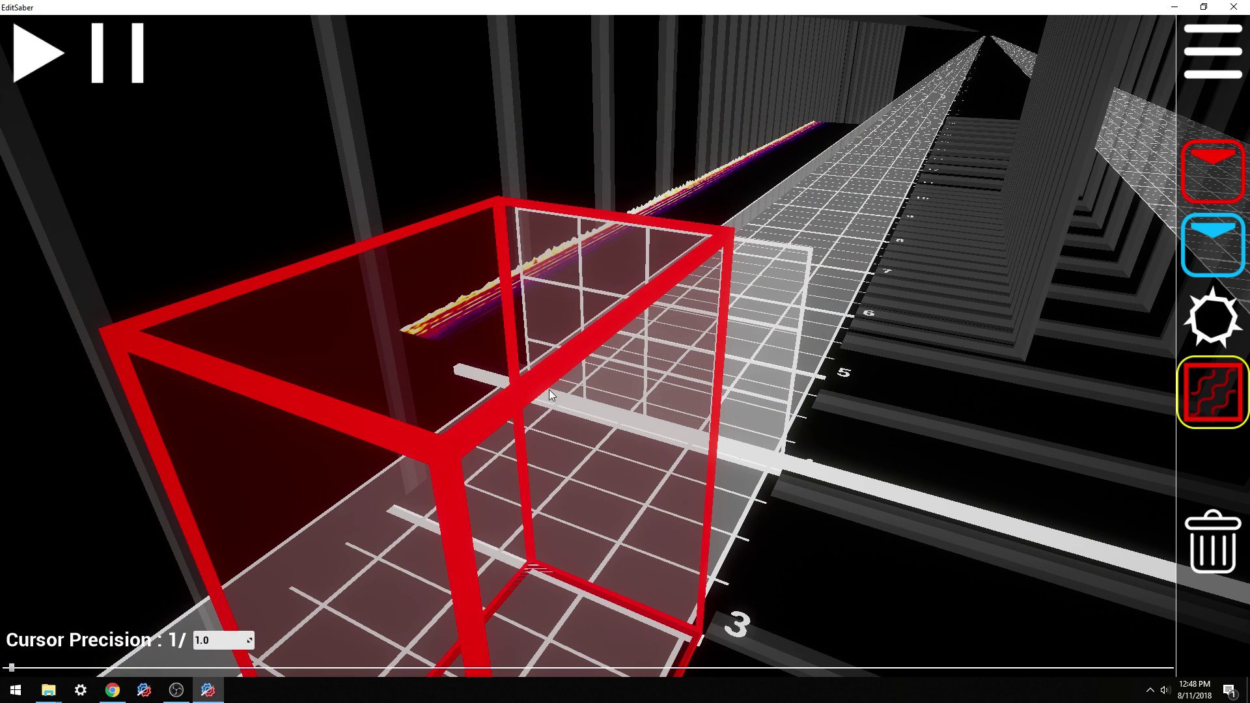
left_click_drag(549, 392, 608, 388)
Step: Return to the track's start and delete every wall placed along the track
scroll(608, 388, "down", 4)
key("5")
left_click(635, 337)
left_click(805, 294)
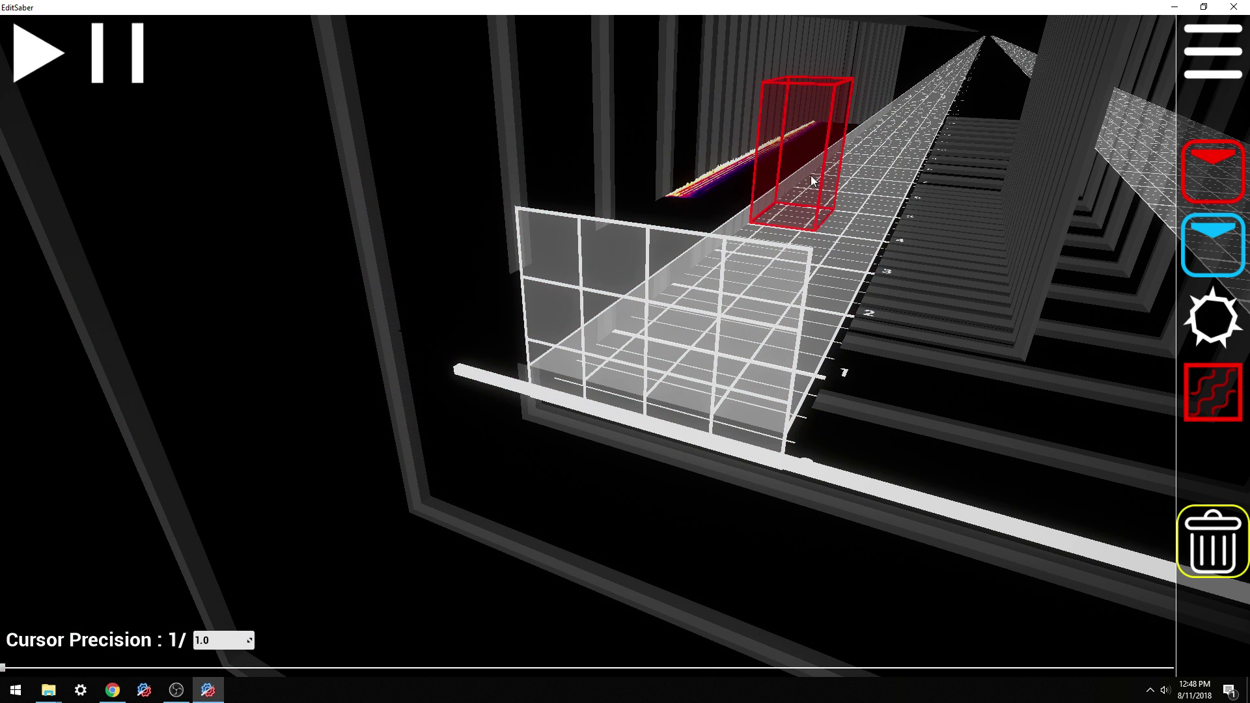
left_click(786, 186)
Step: Draw a raised wall from the grid's top row across all four columns and delete it
key("4")
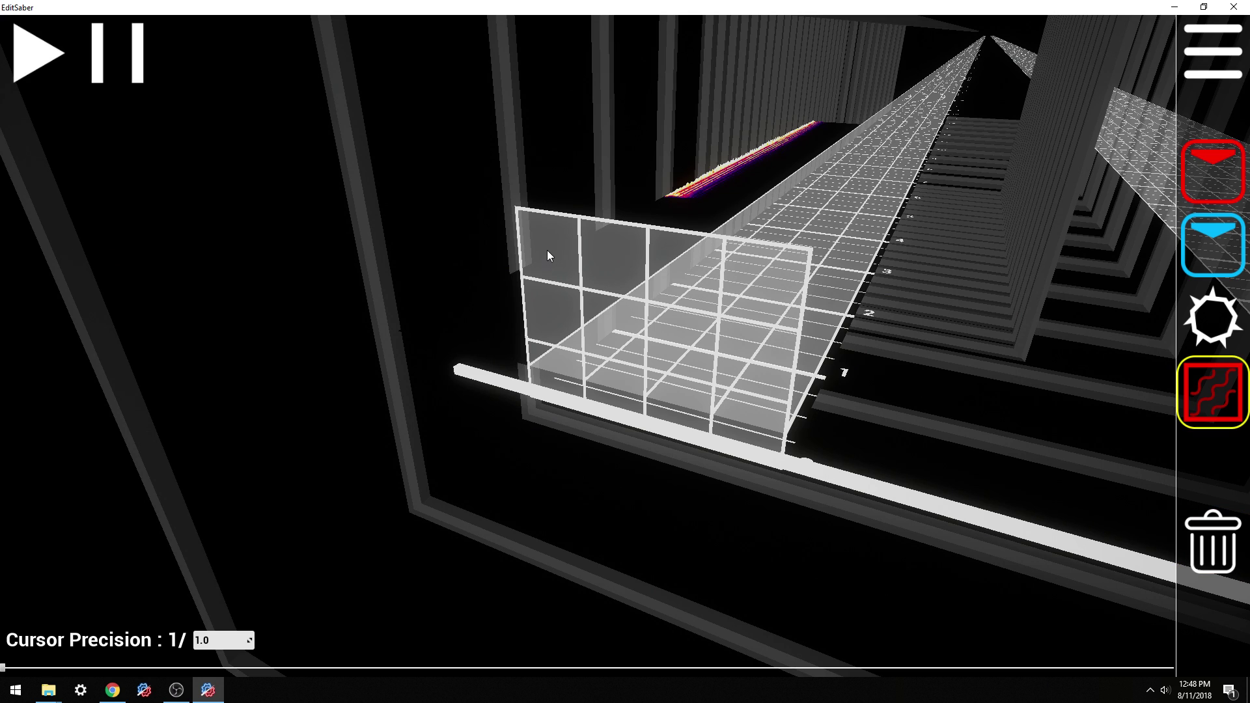
left_click_drag(546, 252, 731, 271)
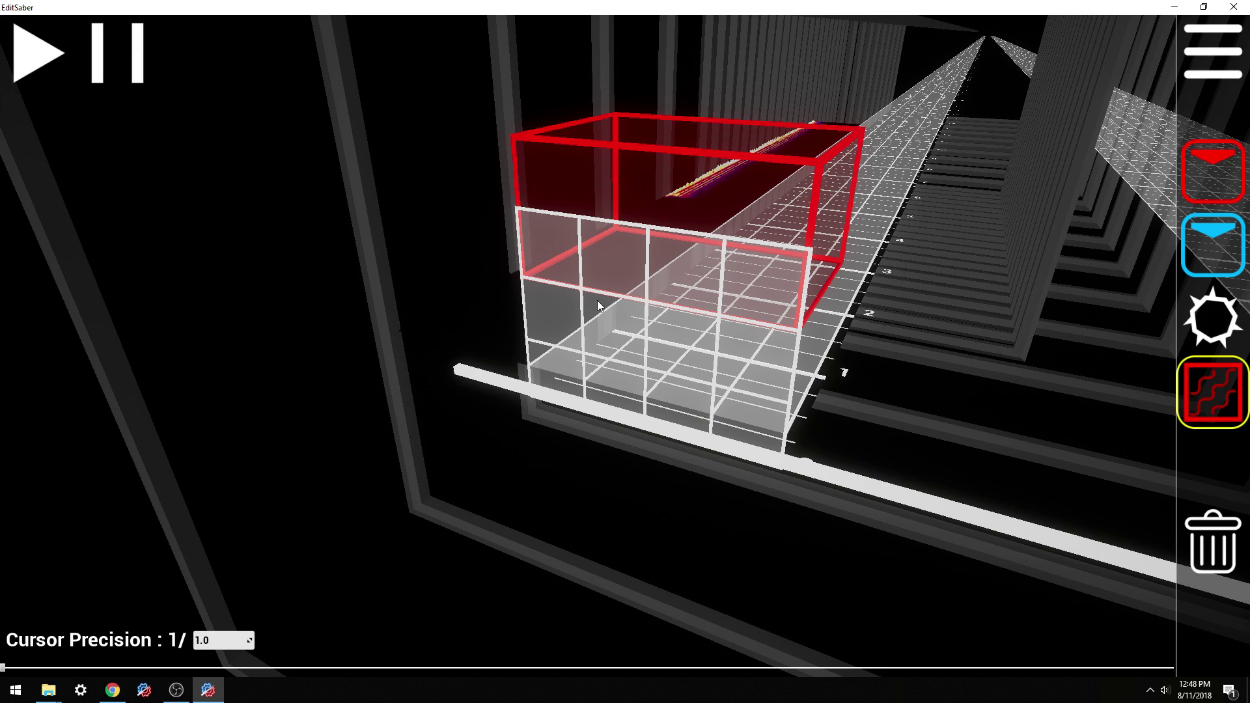
key("5")
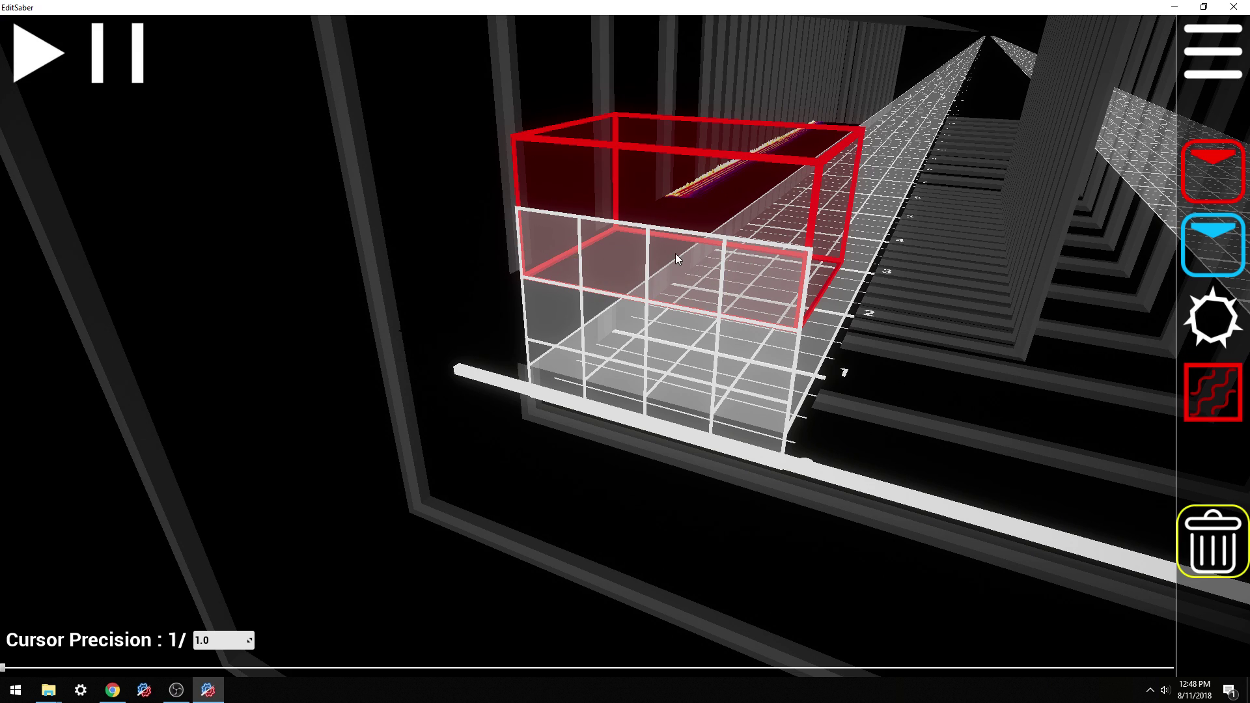
left_click(674, 252)
Step: Draw a raised wall from the top row across the first two columns and delete it
key("4")
left_click_drag(543, 248, 602, 253)
key("5")
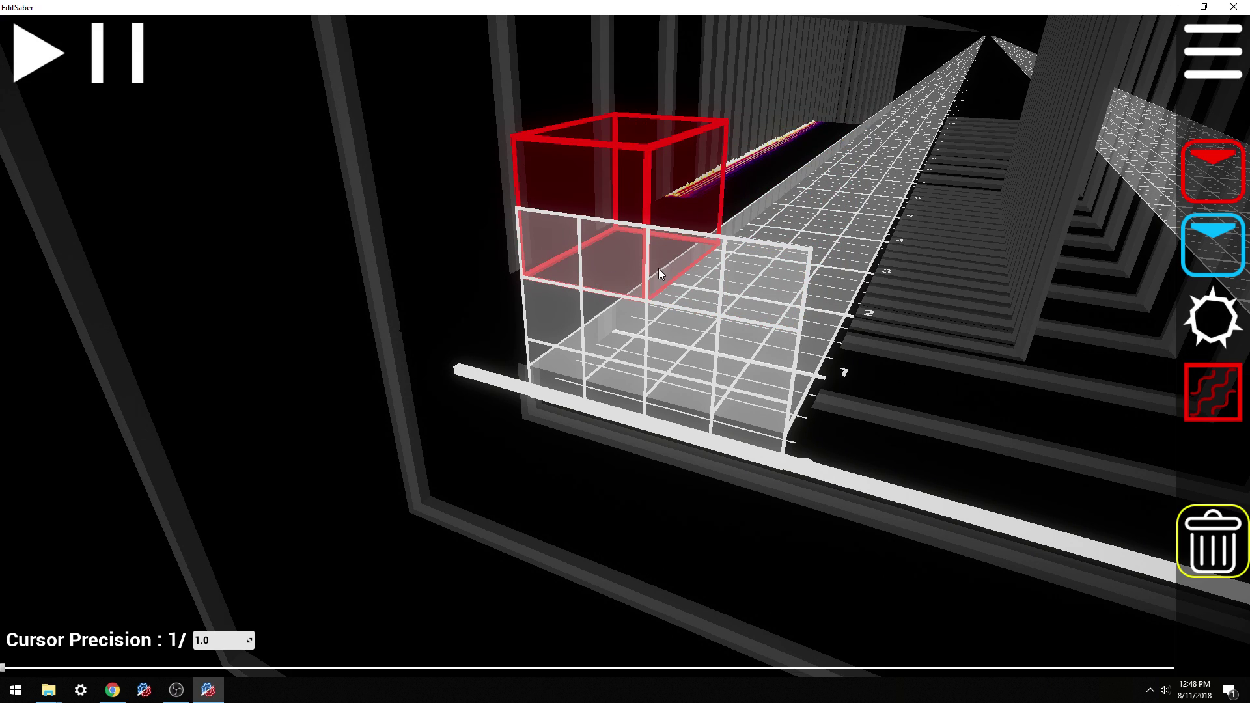
left_click(648, 266)
Step: Draw a raised wall from the top row across the third and fourth columns and delete it
key("4")
left_click_drag(683, 272, 776, 281)
key("5")
left_click(695, 275)
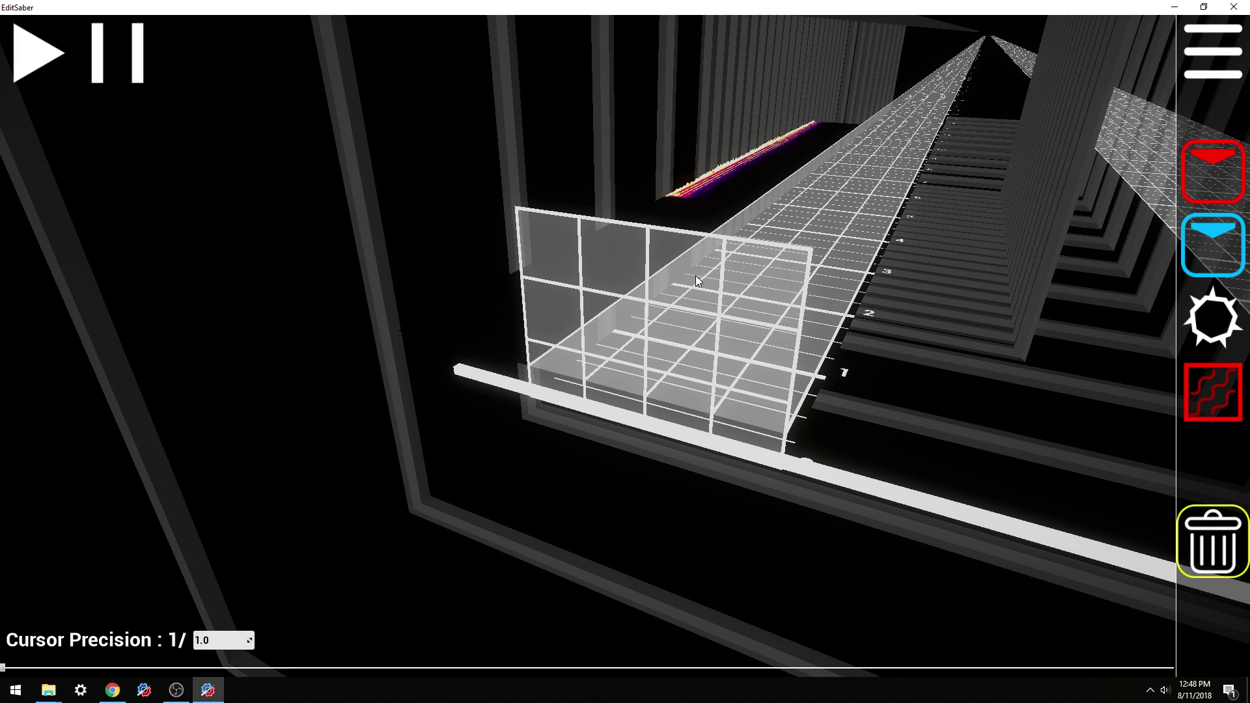
Step: Place a one-column full-height wall in the first column and lengthen it along the track
key("4")
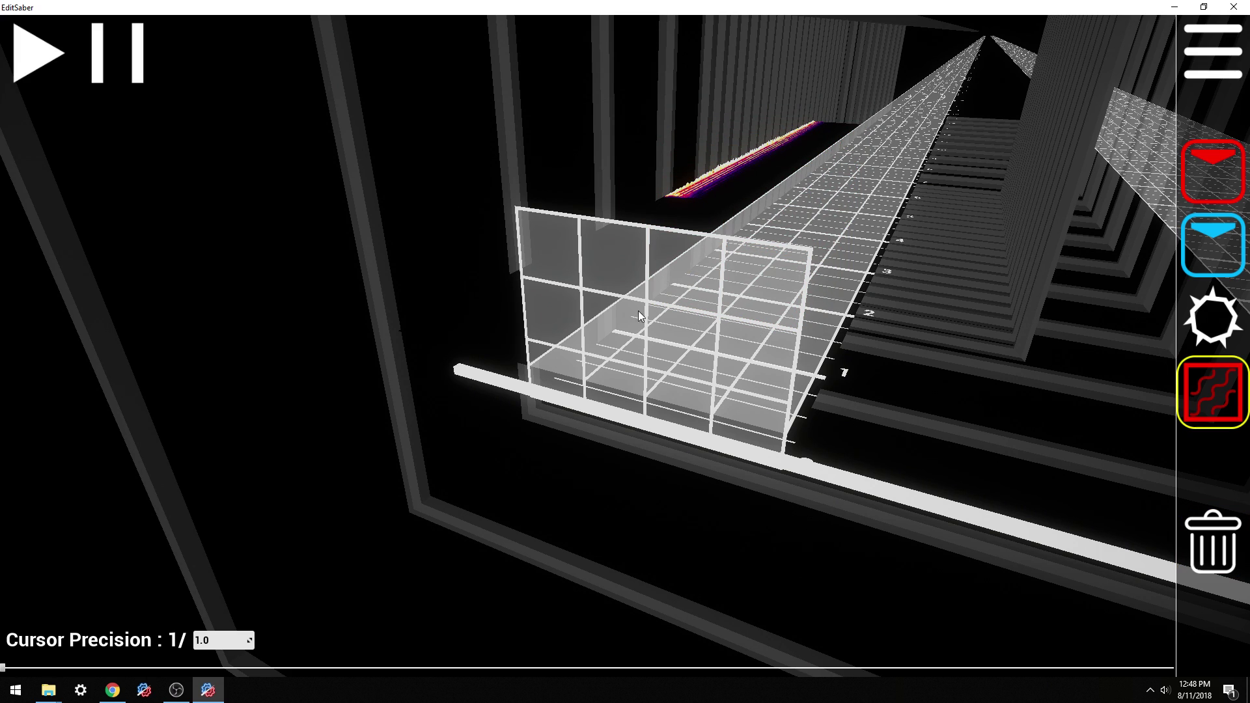
left_click(557, 377)
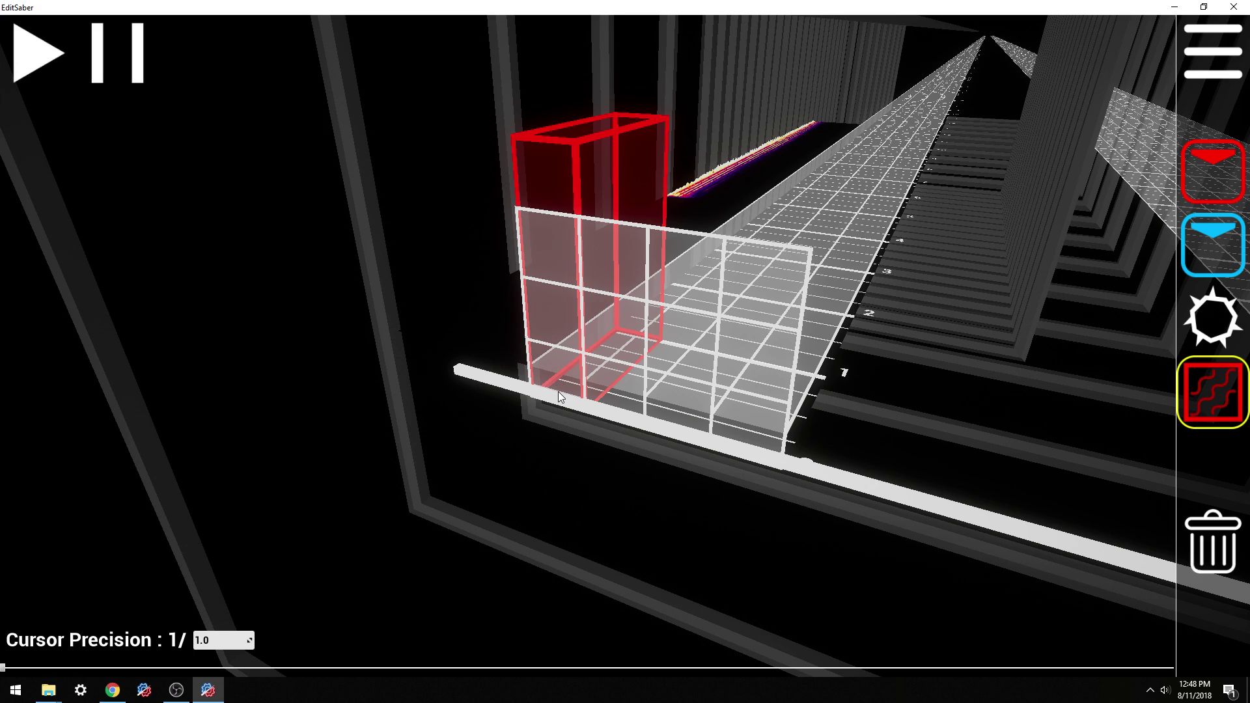
scroll(557, 392, "up", 4)
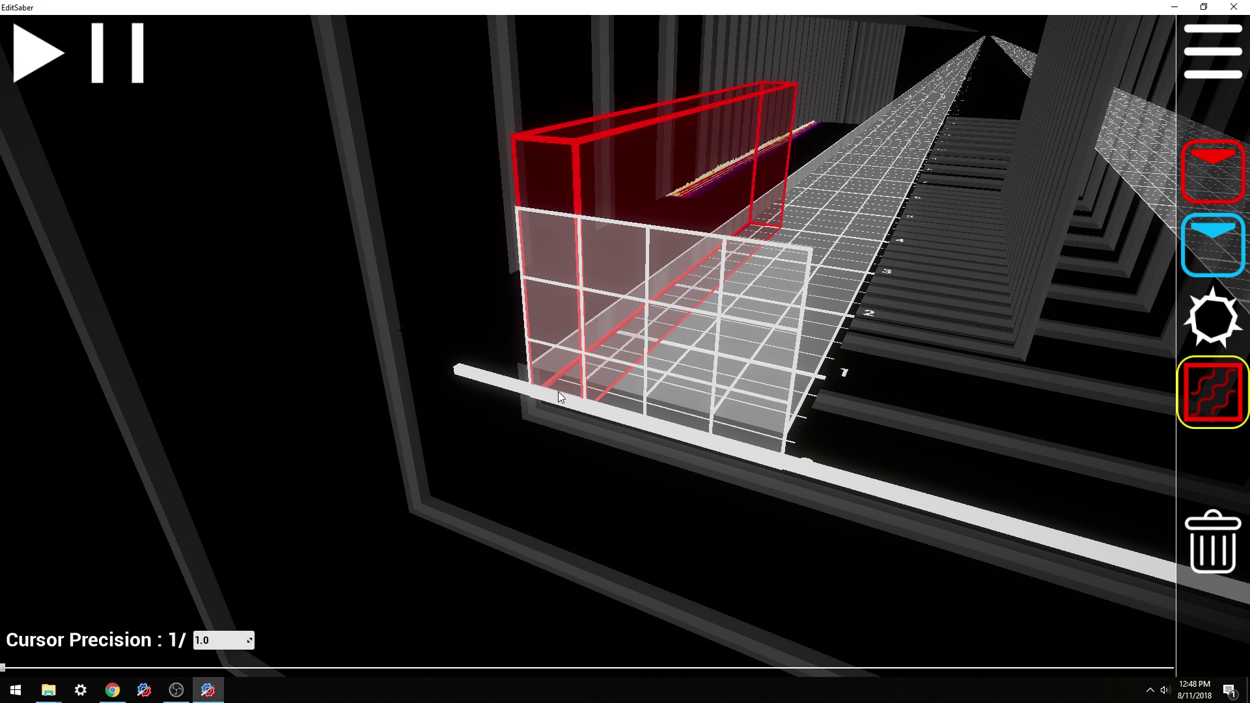
scroll(555, 390, "up", 5)
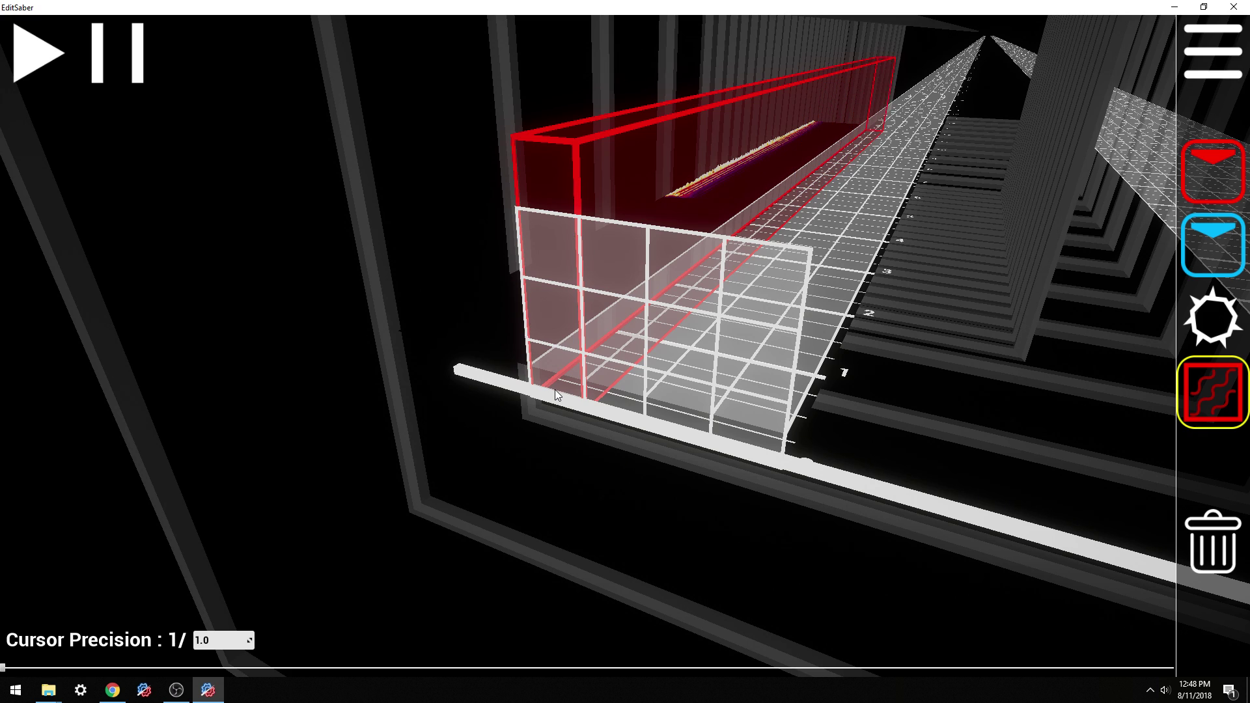
Step: Shorten and lengthen the first-column wall several times and remove it from the track
scroll(553, 389, "down", 8)
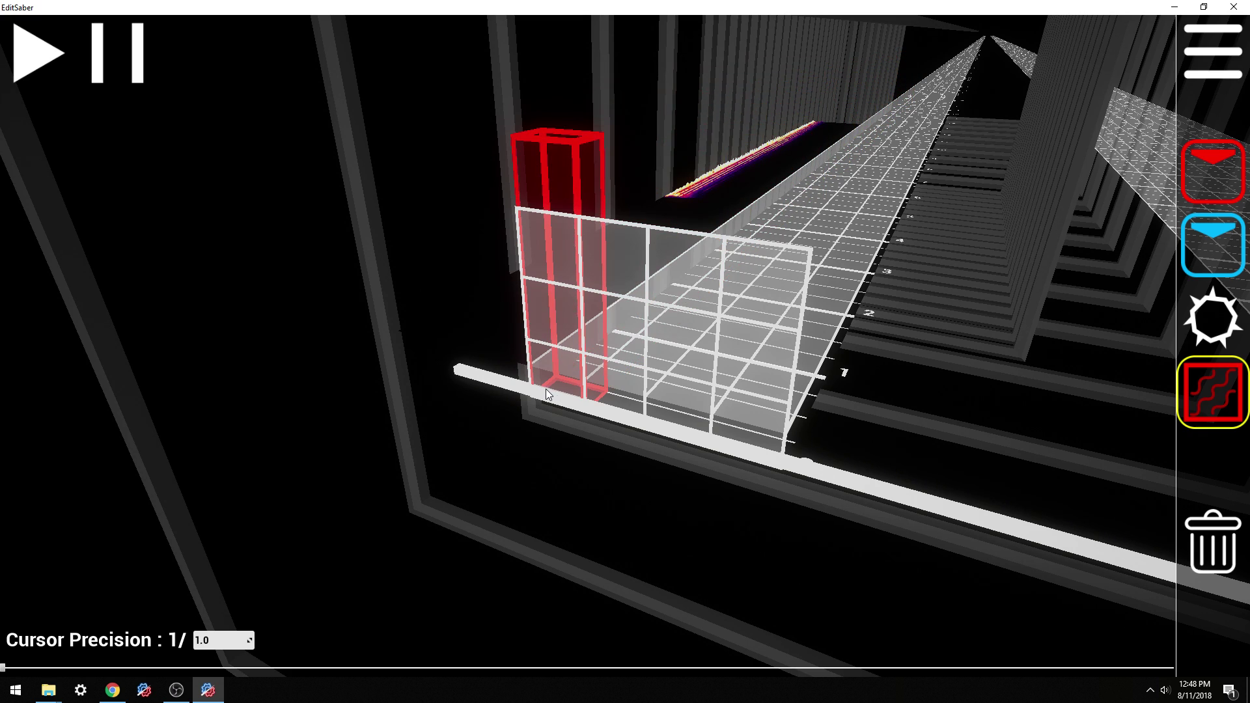
scroll(540, 388, "up", 3)
scroll(541, 388, "down", 3)
scroll(540, 388, "up", 1)
scroll(540, 388, "down", 1)
scroll(541, 388, "up", 1)
scroll(541, 388, "up", 4)
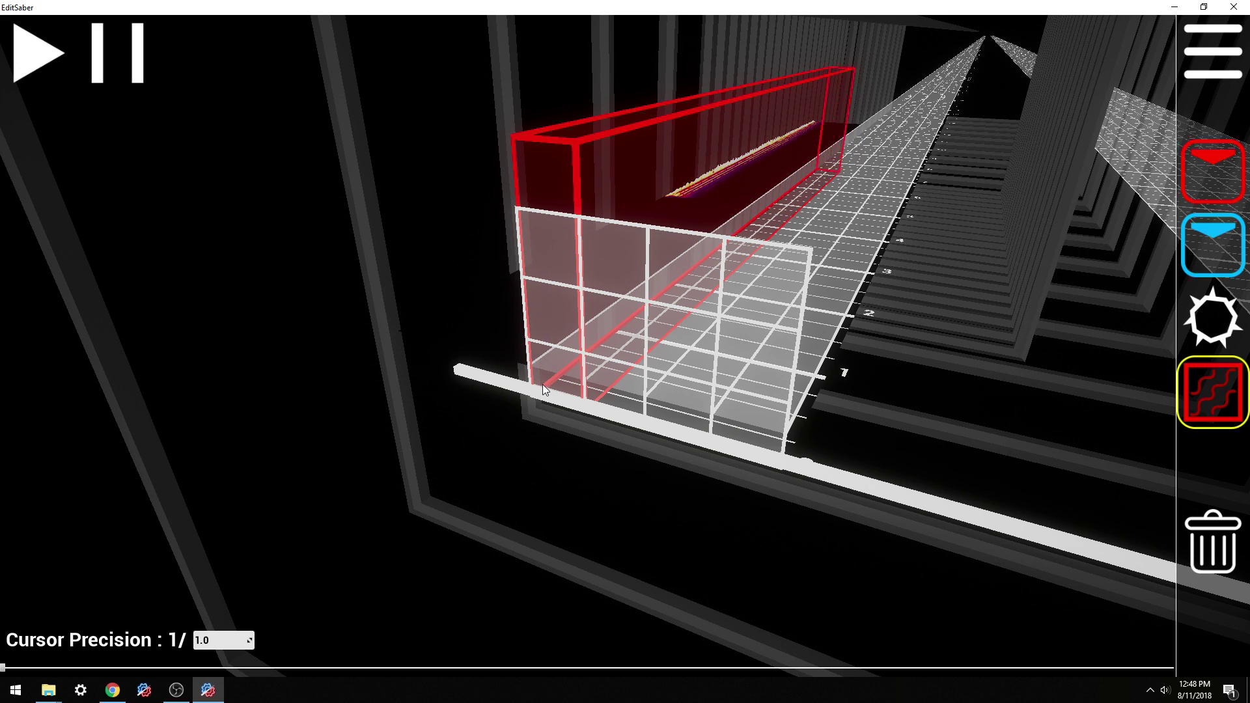
scroll(541, 385, "down", 6)
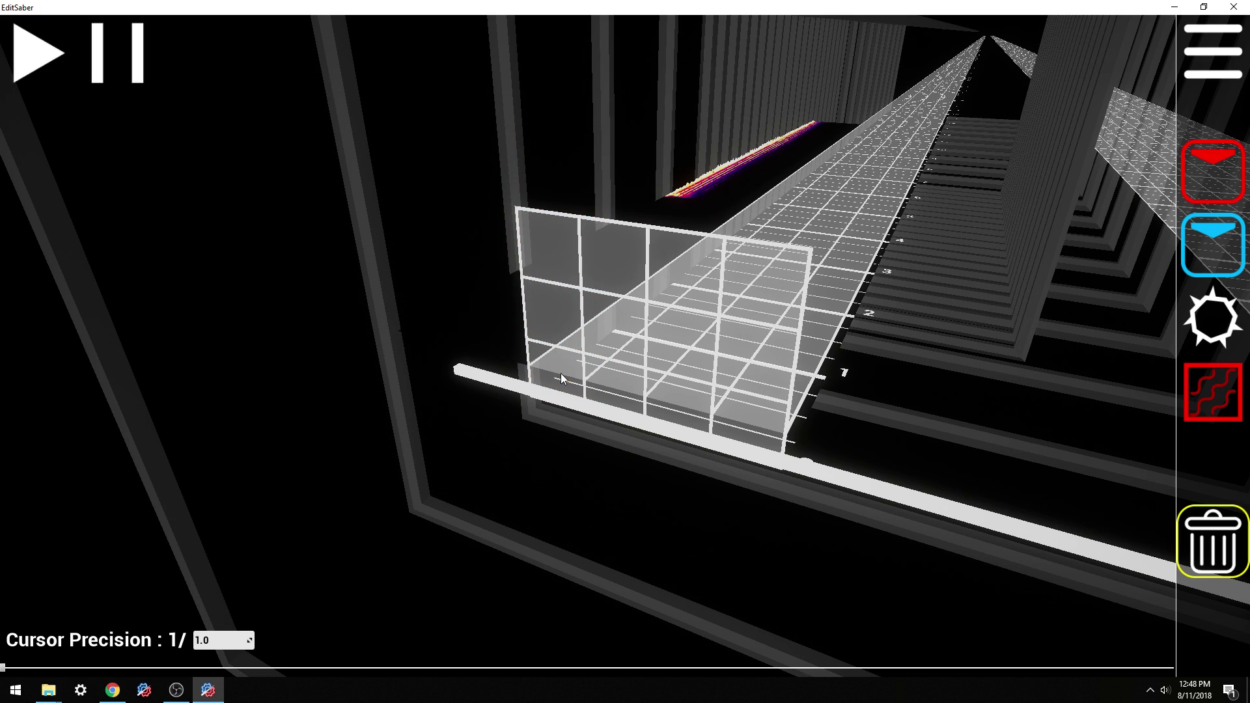
Step: Place a red note in the second column and a blue note in the third column of the middle row
left_click(1212, 171)
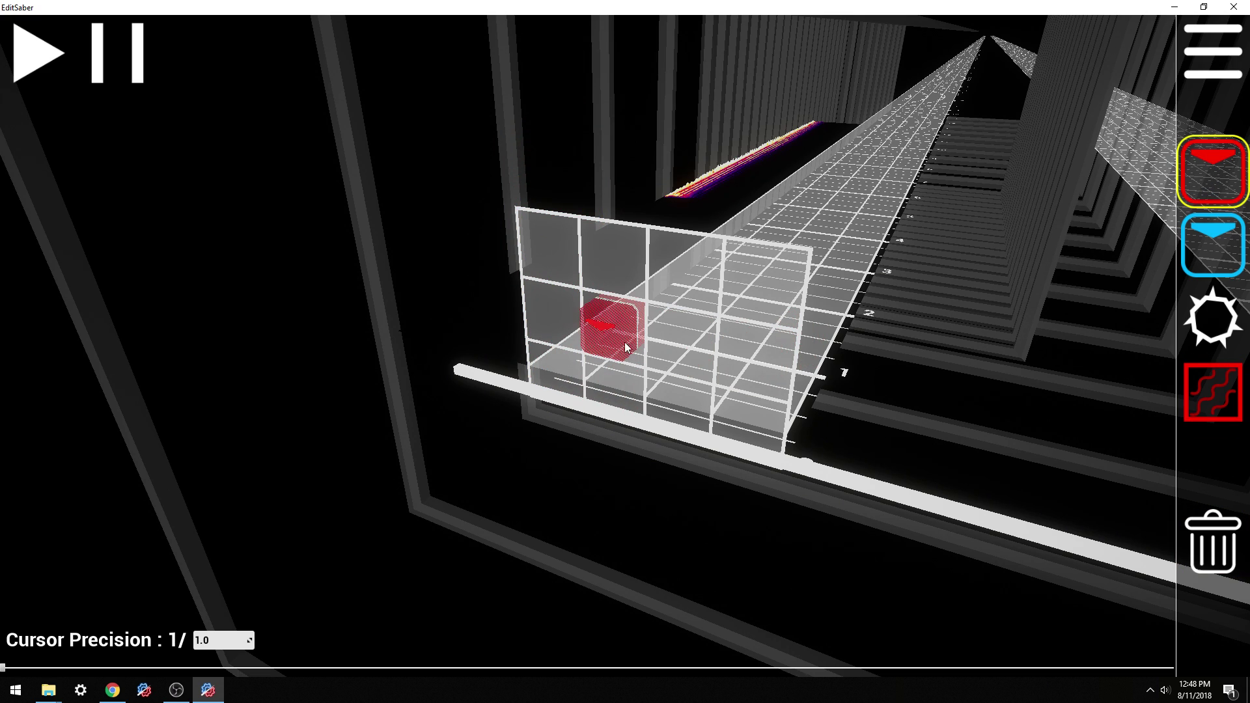
left_click(606, 328)
right_click(703, 371)
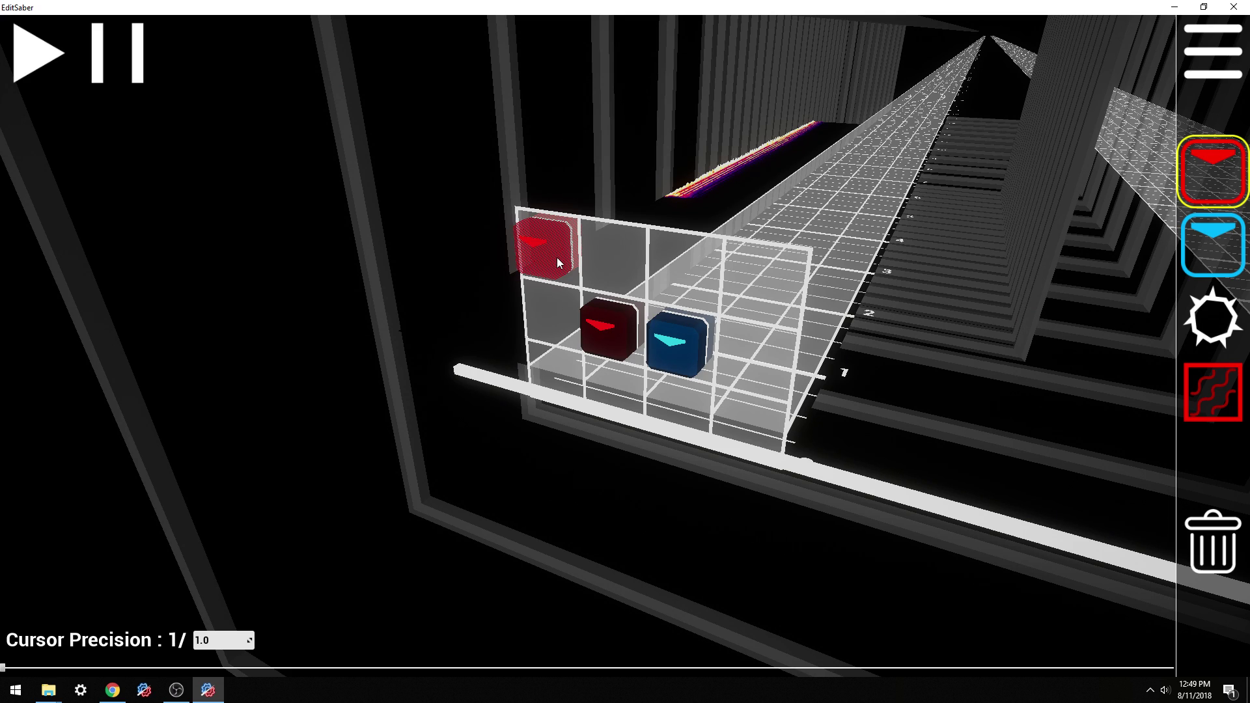
Step: Rotate the red note for placement to a diagonal cut direction and delete the red and blue notes from the middle row
key("w+d")
scroll(565, 263, "down", 1)
scroll(567, 260, "down", 1)
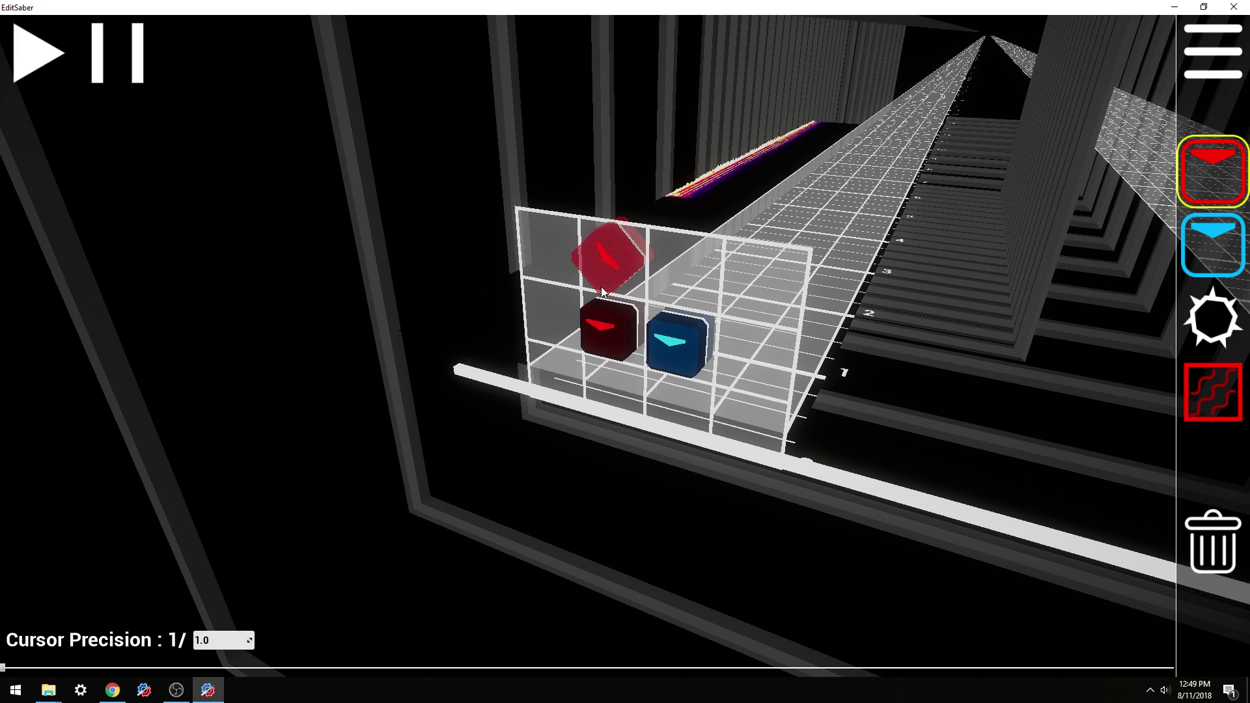
right_click(608, 329)
right_click(676, 343)
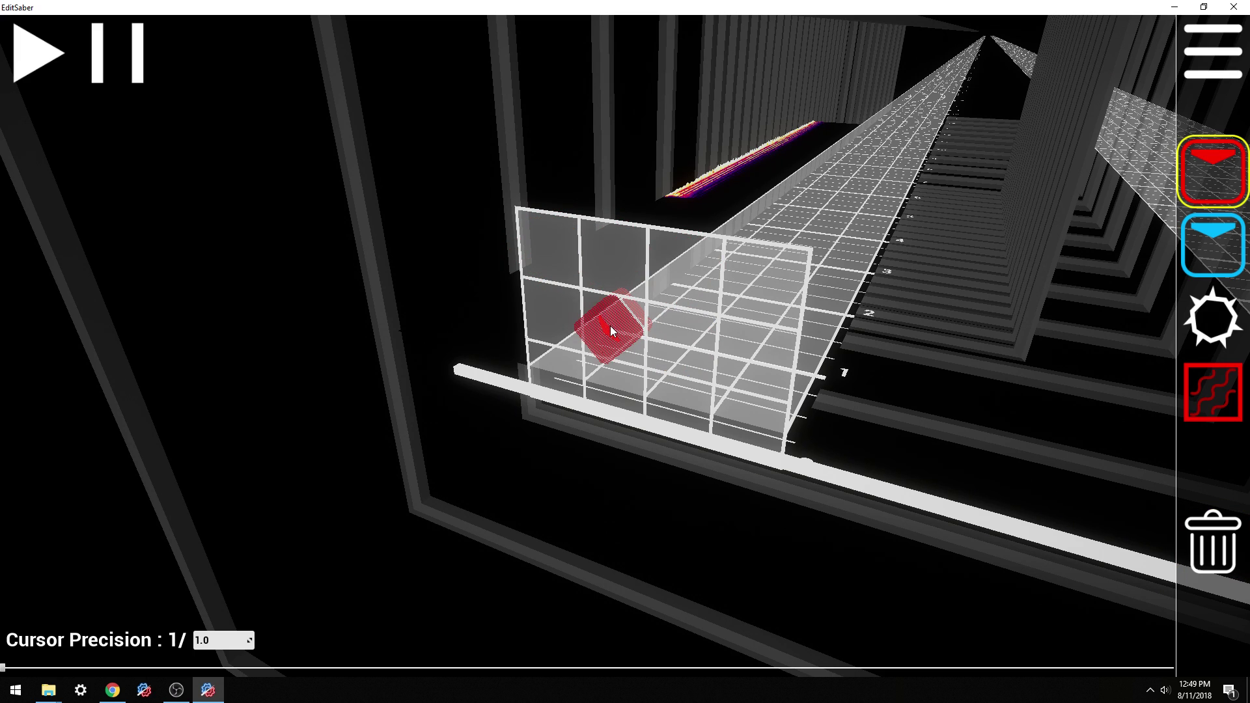
Step: Place directionless red notes in the second and third columns of the middle row and delete both
scroll(611, 328, "down", 1)
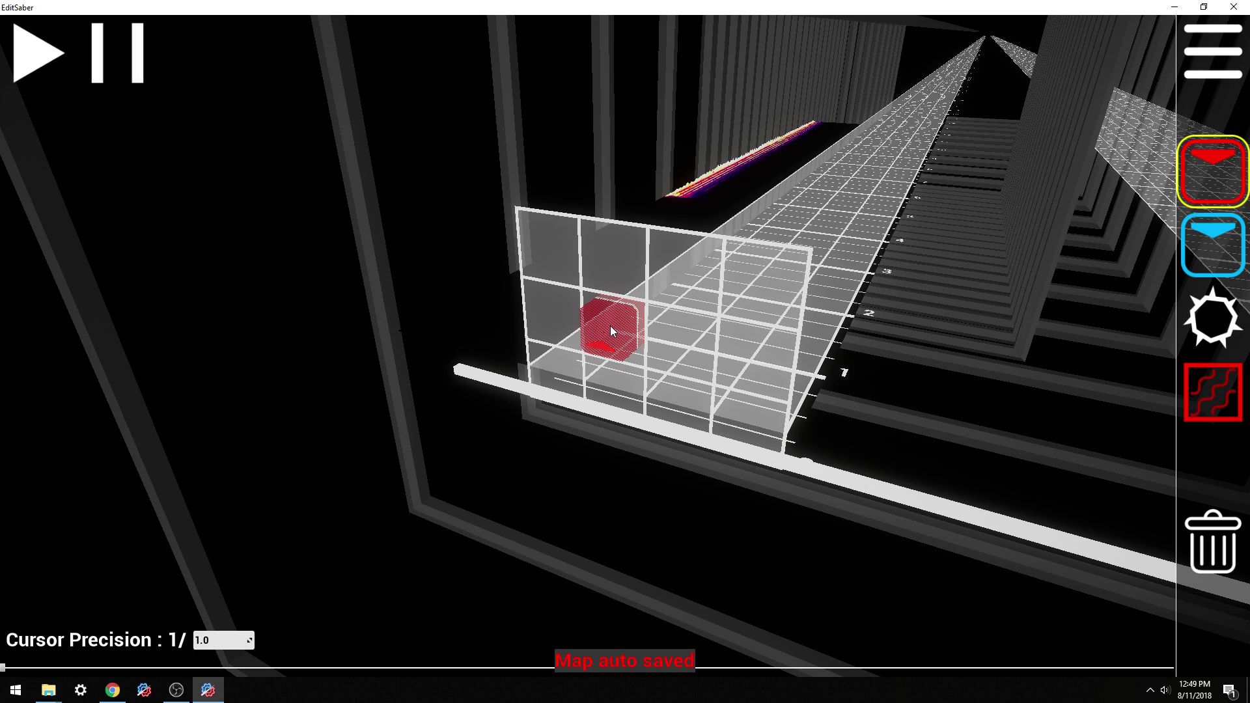
left_click(609, 330)
left_click(666, 348)
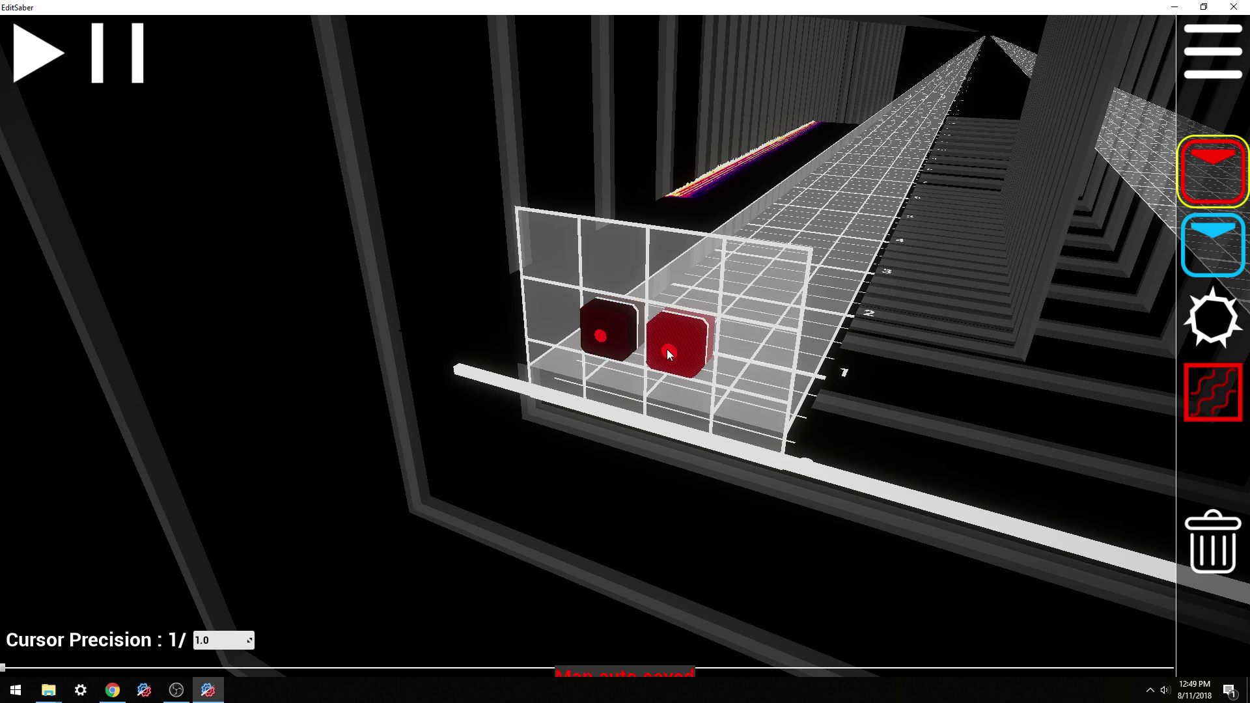
key("5")
left_click(604, 342)
left_click(670, 347)
Step: Place directionless blue notes in the second and third columns of the middle row and delete the third-column one
key("1")
key("2")
left_click(612, 337)
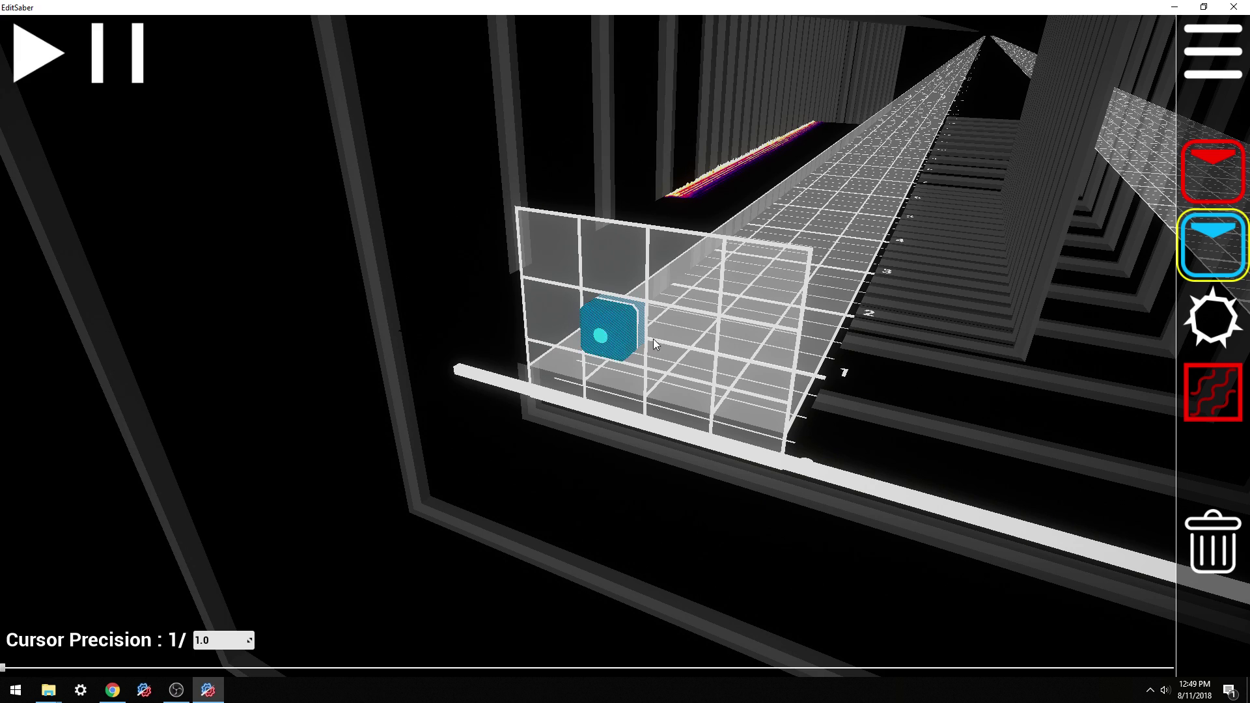
left_click(669, 347)
key("5")
left_click(663, 344)
Step: Place another directionless note in the middle row's third column and clear both the second and third columns
key("1")
left_click(602, 335)
left_click(667, 349)
key("5")
left_click(667, 349)
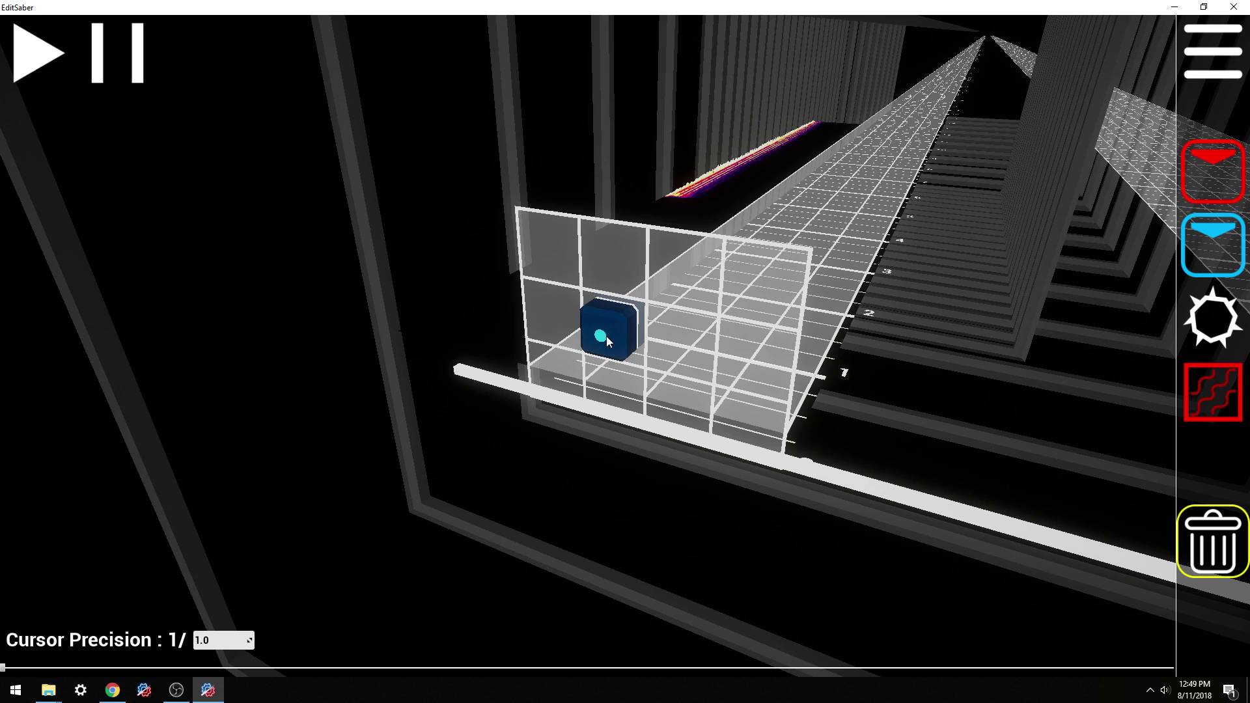
left_click(606, 336)
Step: Place red and blue note pairs in the bottom row: outer columns at beat 0, inner columns at beat 1, outer columns at beat 2
key("1")
left_click(550, 371)
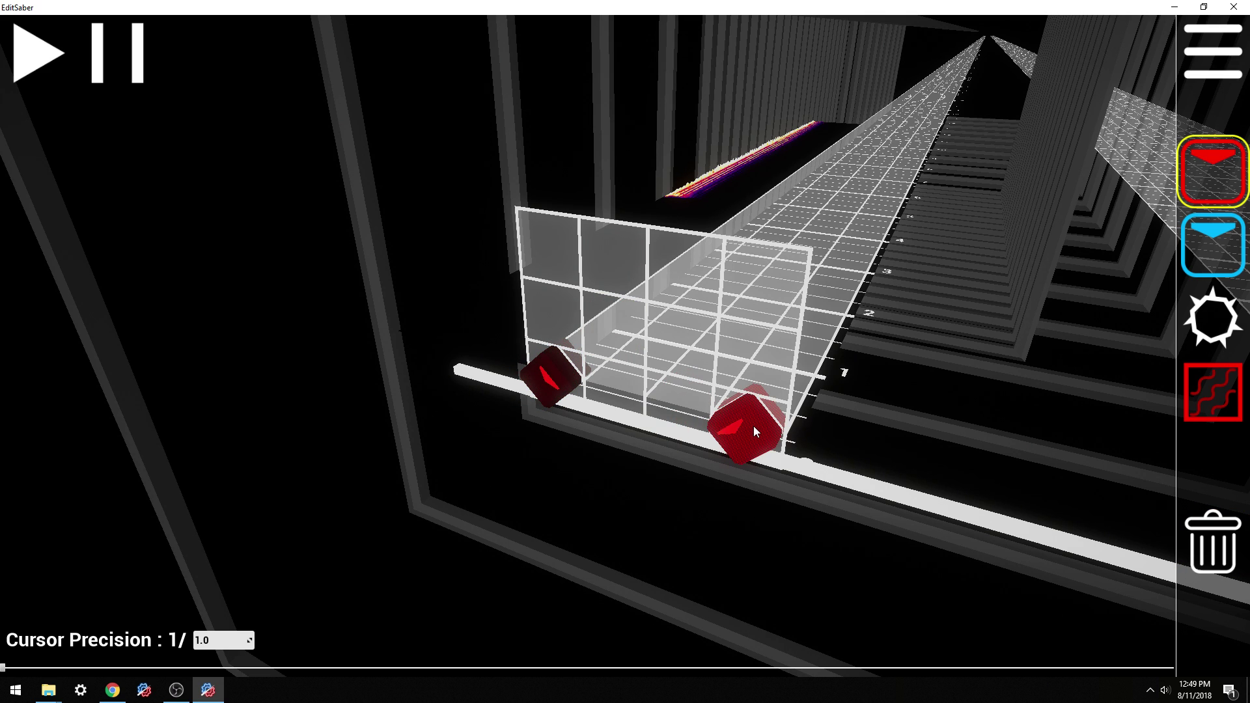
right_click(753, 426)
scroll(677, 352, "up", 1)
left_click(616, 390)
right_click(665, 395)
scroll(651, 390, "up", 1)
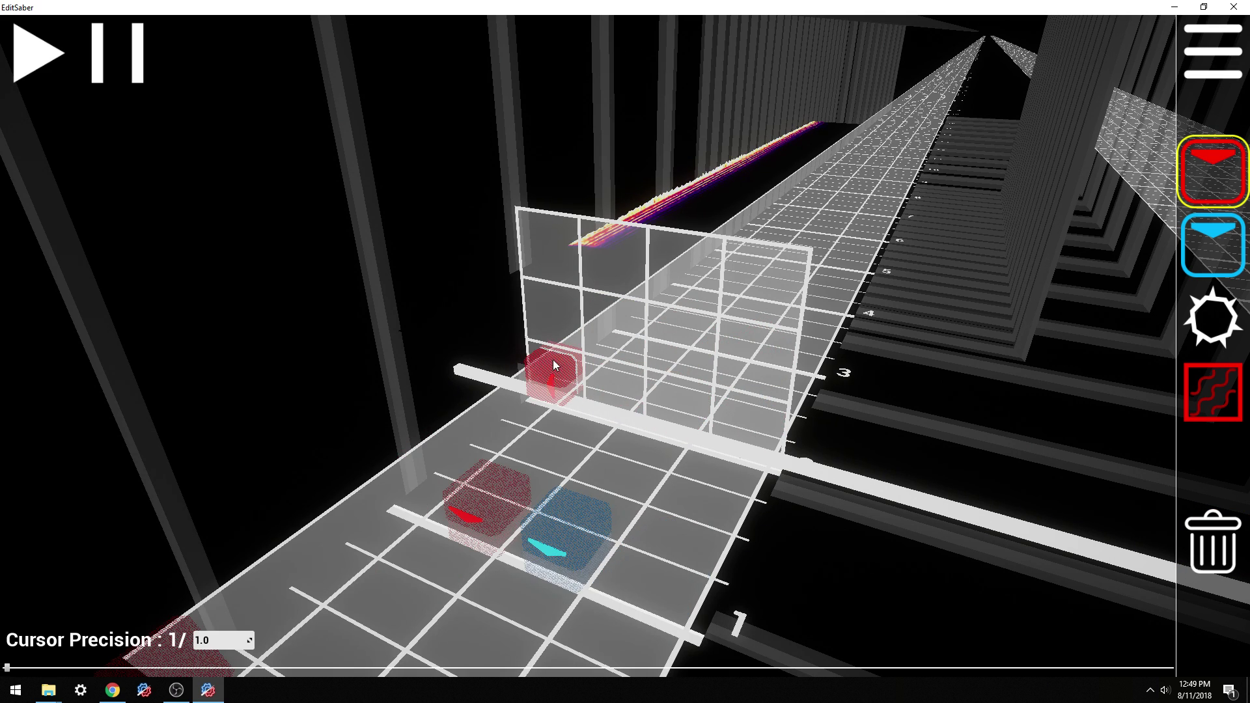
left_click(553, 360)
right_click(755, 413)
Step: Delete all the red and blue notes placed at beats 0, 1 and 2
scroll(755, 414, "down", 2)
key("5")
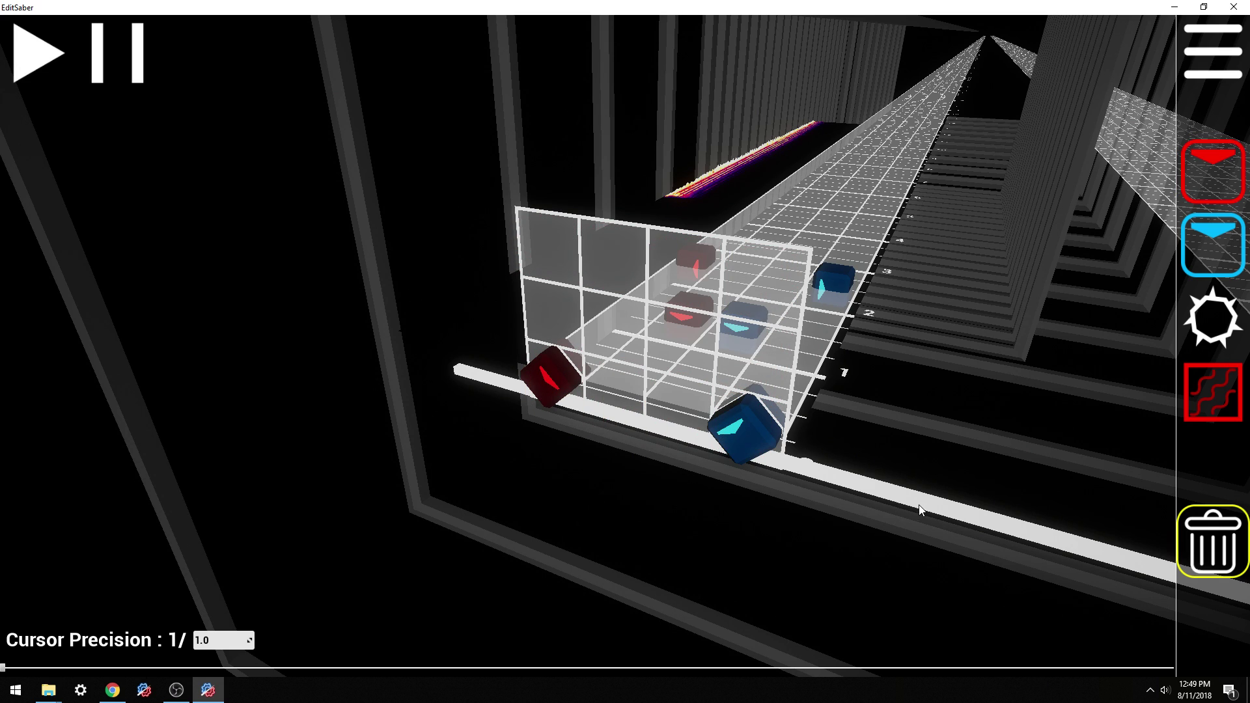
left_click(745, 426)
left_click(551, 376)
left_click(744, 320)
left_click(689, 312)
left_click(697, 260)
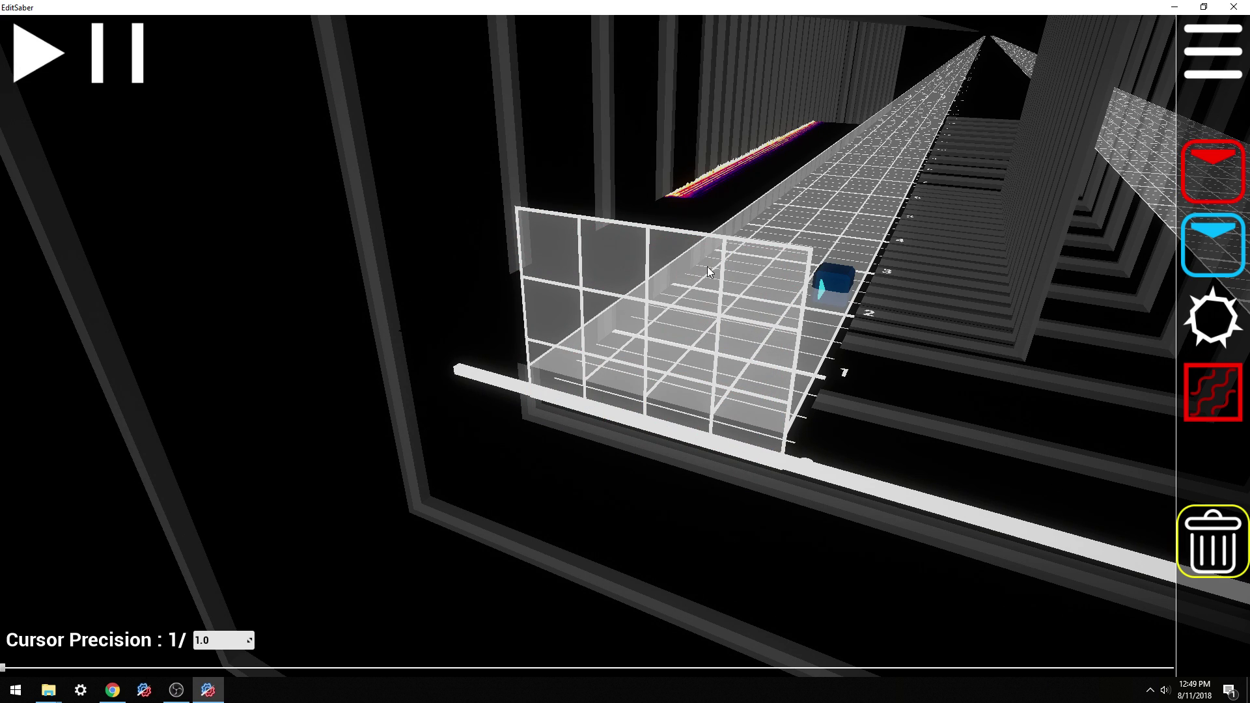
left_click(823, 286)
Step: Place red notes one beat apart in the second column of the bottom row, starting at beat 19
scroll(708, 338, "up", 17)
scroll(690, 390, "down", 3)
scroll(693, 407, "up", 3)
scroll(696, 417, "up", 2)
scroll(702, 424, "down", 3)
scroll(701, 424, "up", 3)
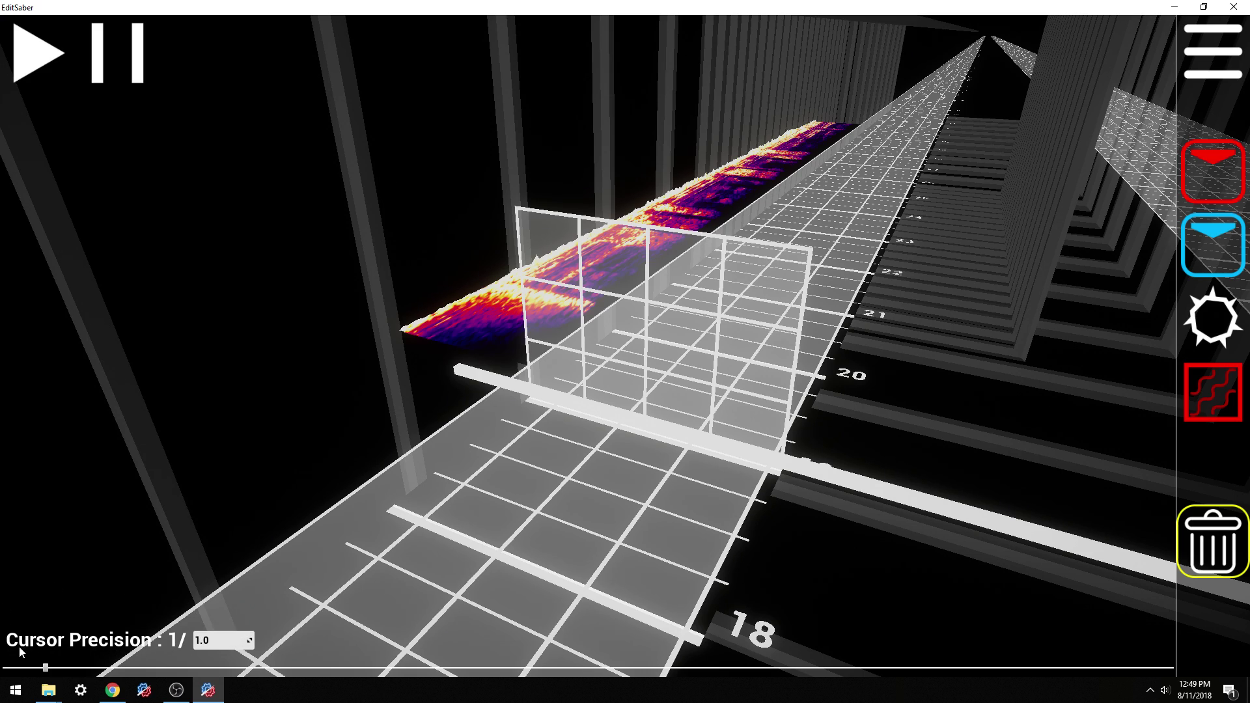
key("1")
left_click(626, 404)
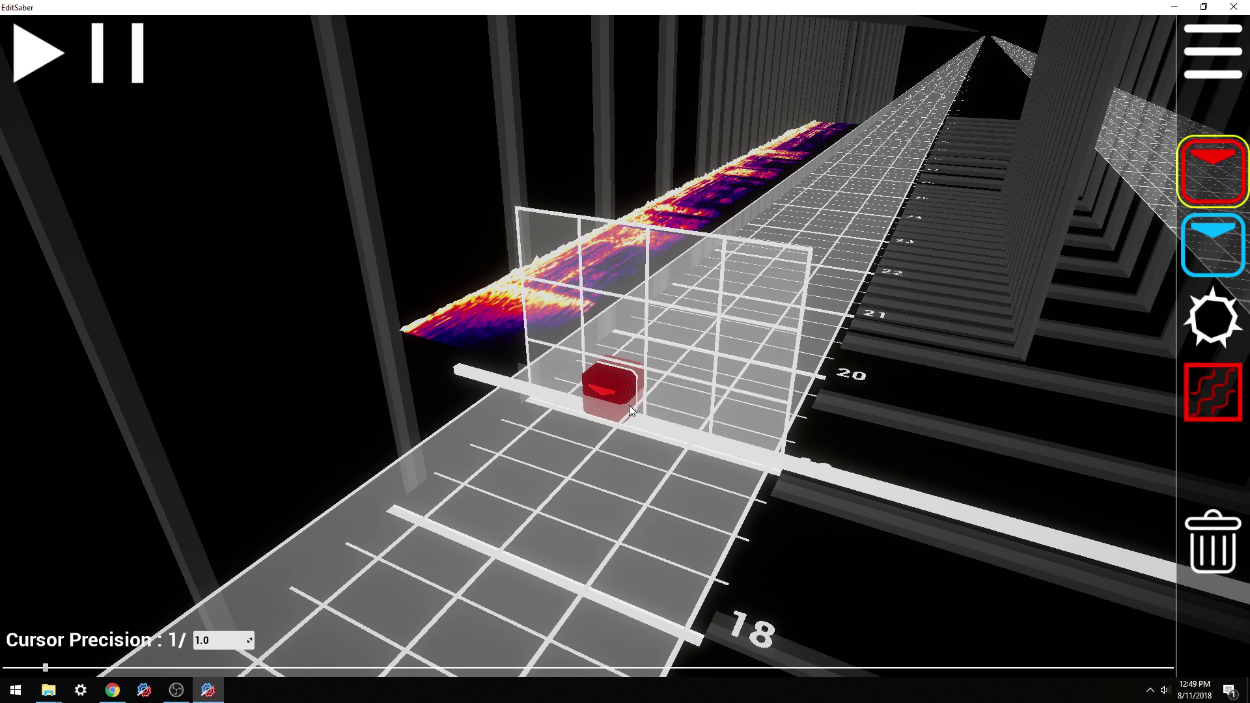
left_click(627, 405)
scroll(625, 412, "up", 1)
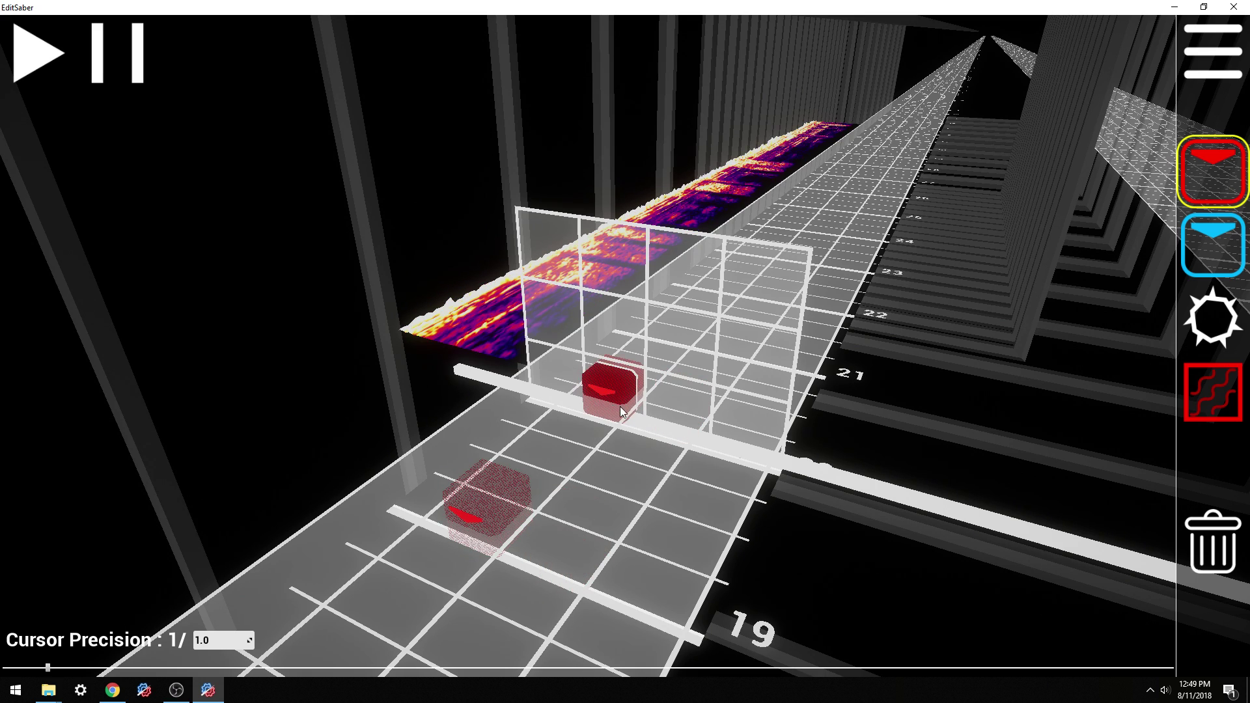
scroll(615, 405, "up", 1)
left_click(617, 406)
scroll(618, 407, "up", 1)
left_click(619, 409)
Step: Remove the red notes from the second column from beat 19 onward
scroll(618, 409, "down", 2)
key("ctrl+z")
key("5")
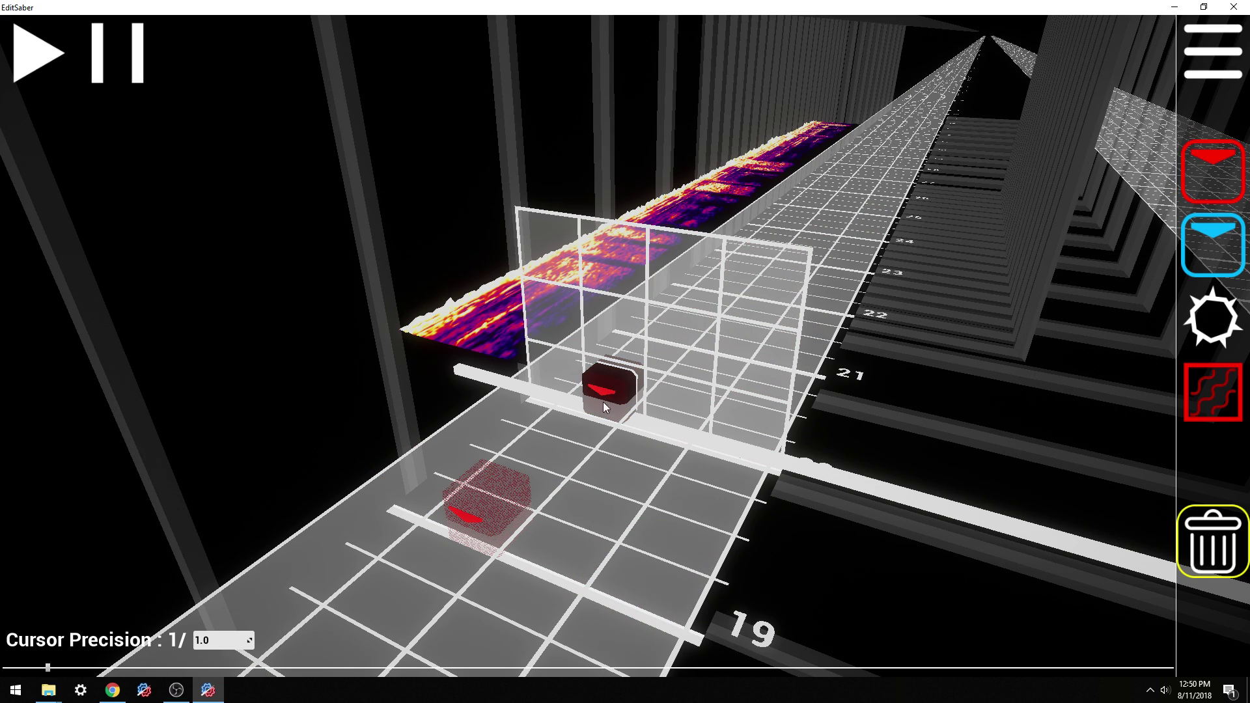
scroll(603, 401, "up", 1)
key("1")
scroll(603, 390, "down", 1)
key("5")
left_click(603, 382)
left_click(455, 495)
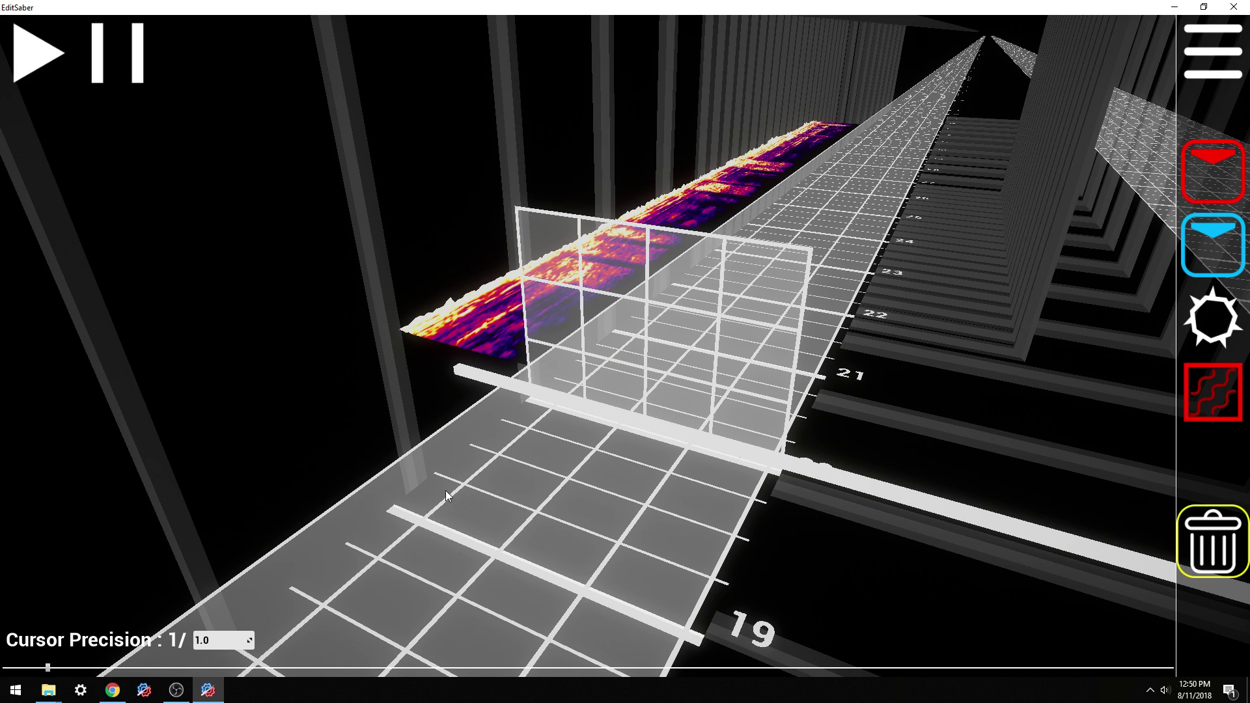
Step: Place red notes in the first column of the bottom row at beats 19, 20, 21 and 22
scroll(456, 485, "down", 1)
key("1")
left_click(548, 377)
scroll(548, 377, "up", 1)
scroll(548, 377, "up", 1)
left_click(548, 378)
scroll(548, 378, "up", 1)
left_click(548, 377)
scroll(710, 446, "down", 4)
scroll(708, 450, "up", 1)
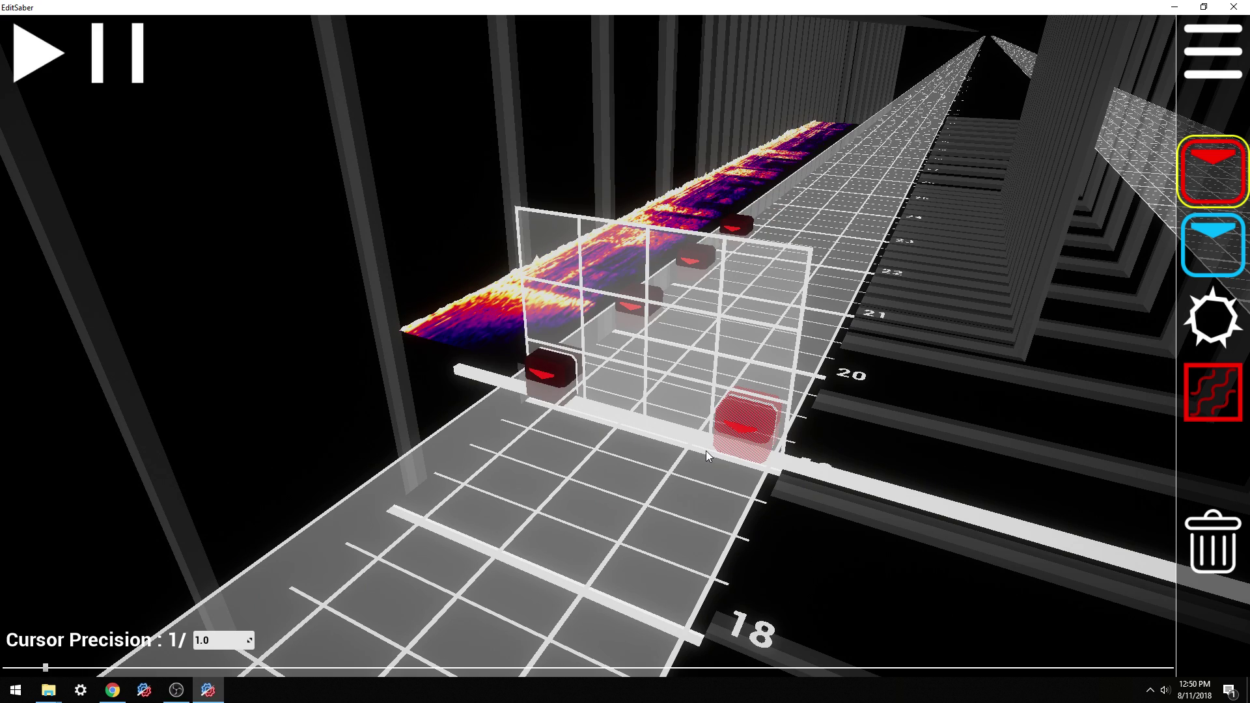
Step: Set the cursor precision to 1/2 and place red notes every half beat in the bottom row's second column from beat 19
key("5")
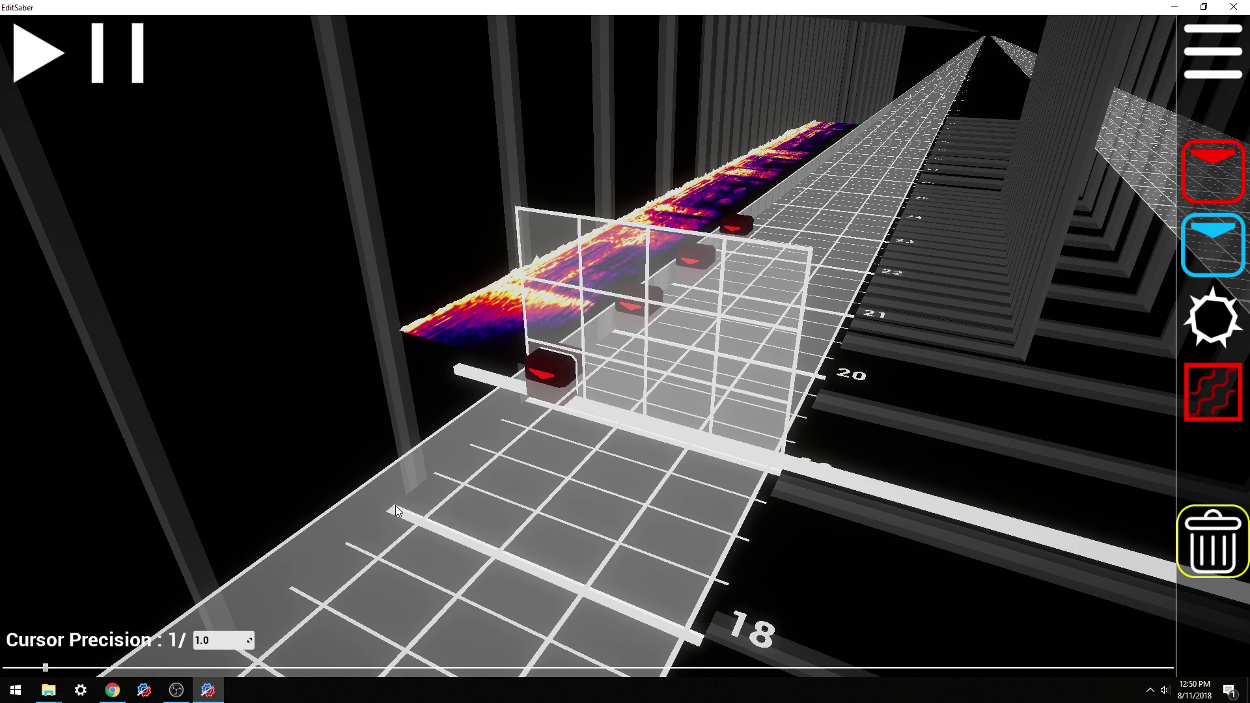
scroll(392, 493, "up", 1, "ctrl")
key("1")
left_click(612, 407)
scroll(612, 408, "up", 1)
left_click(612, 408)
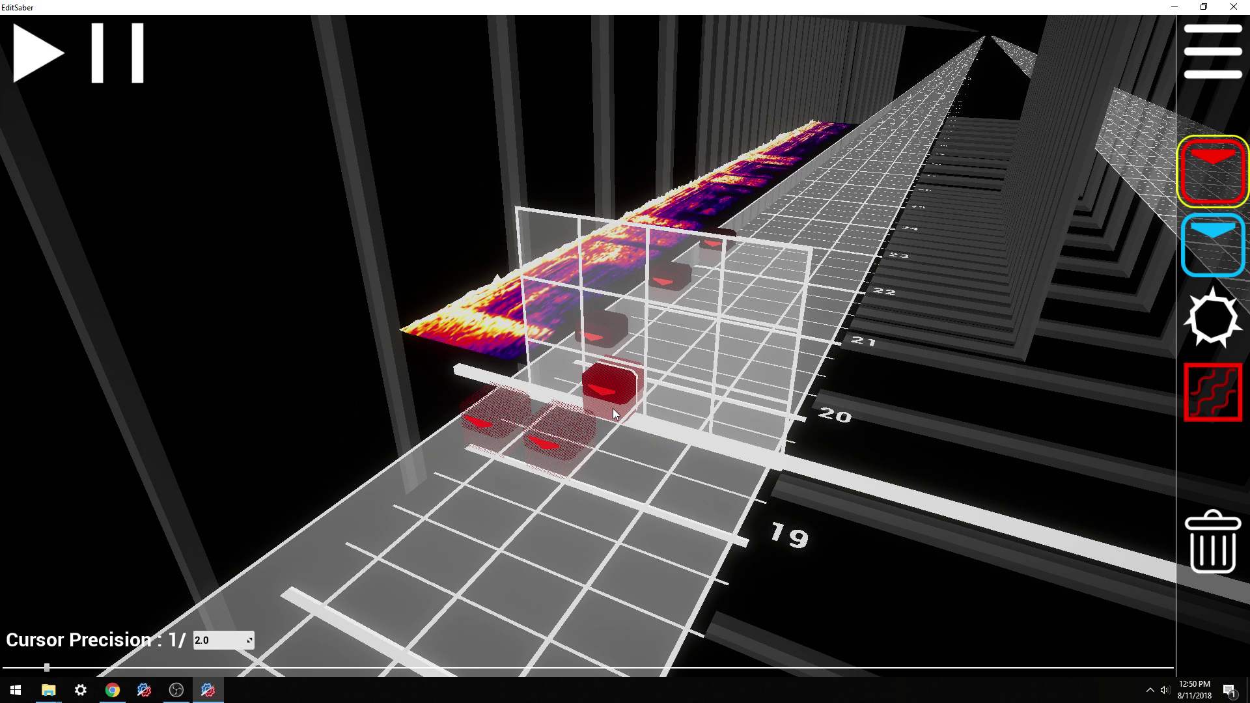
scroll(613, 409, "up", 1)
left_click(613, 408)
scroll(615, 408, "up", 4)
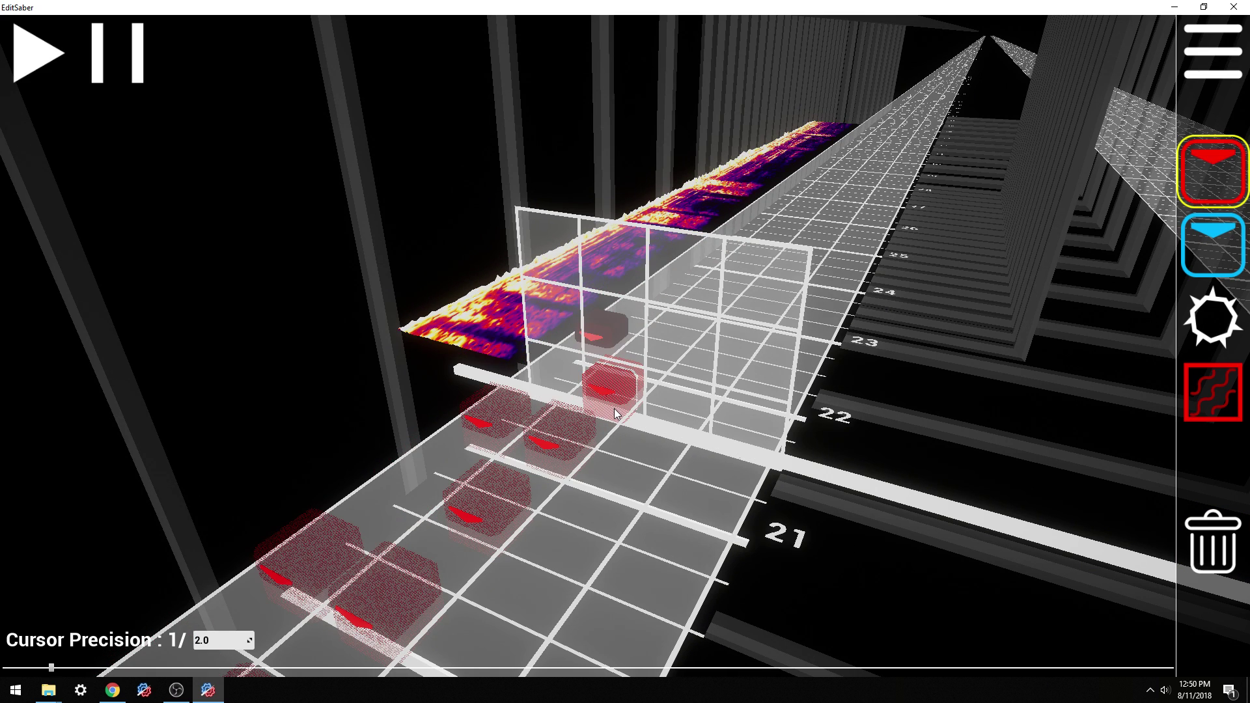
left_click(615, 414)
Step: Set the cursor precision to 1/4 and place red notes every quarter beat in the bottom row's third column from beat 19
scroll(674, 546, "down", 6)
key("5")
scroll(517, 512, "up", 1, "ctrl")
key("1")
scroll(677, 414, "up", 3)
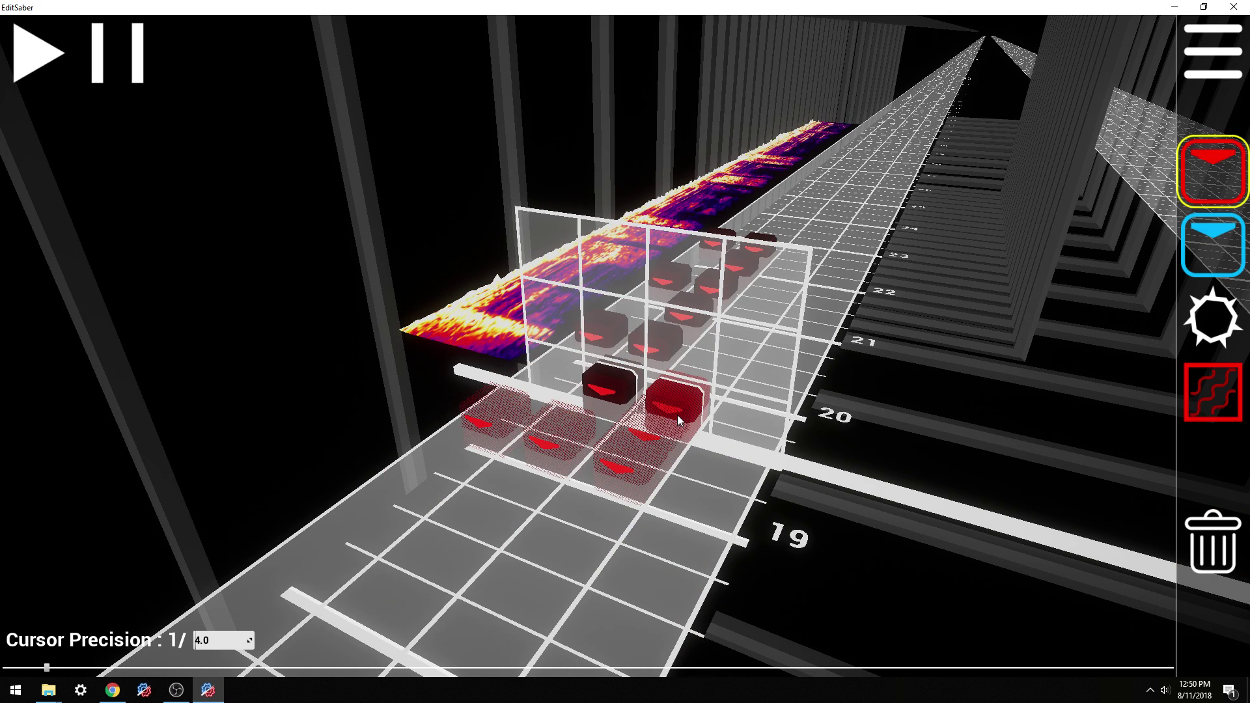
left_click(676, 415)
scroll(677, 415, "up", 4)
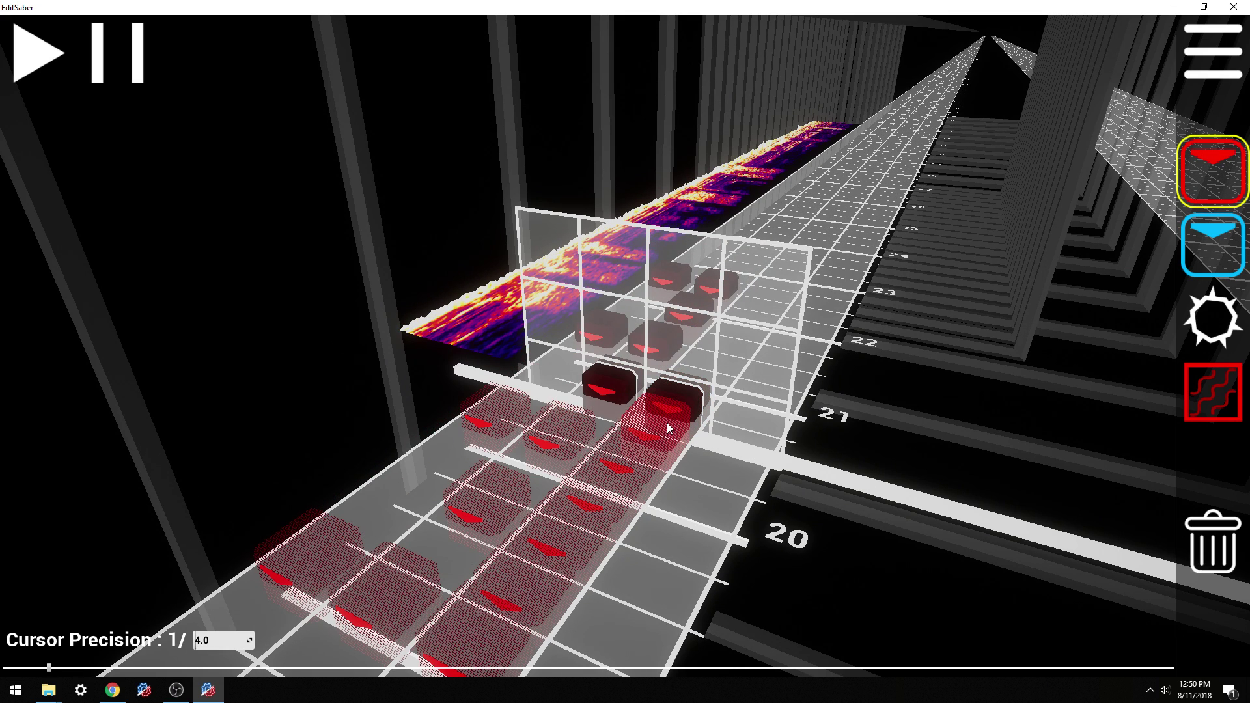
Step: Set the cursor precision to 1/8 and place red notes every eighth of a beat in the bottom row's fourth column from beat 19
scroll(667, 423, "down", 2)
scroll(725, 503, "down", 3)
scroll(709, 488, "up", 1, "ctrl")
scroll(720, 454, "down", 2)
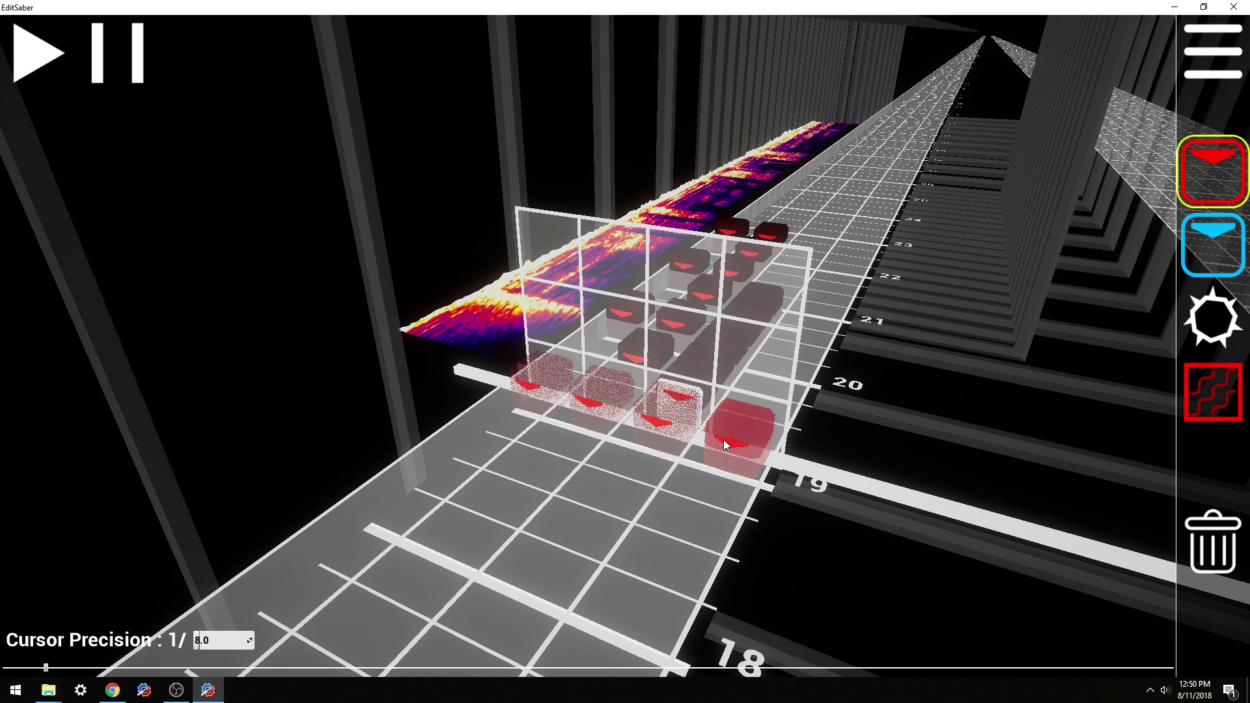
scroll(732, 427, "up", 3)
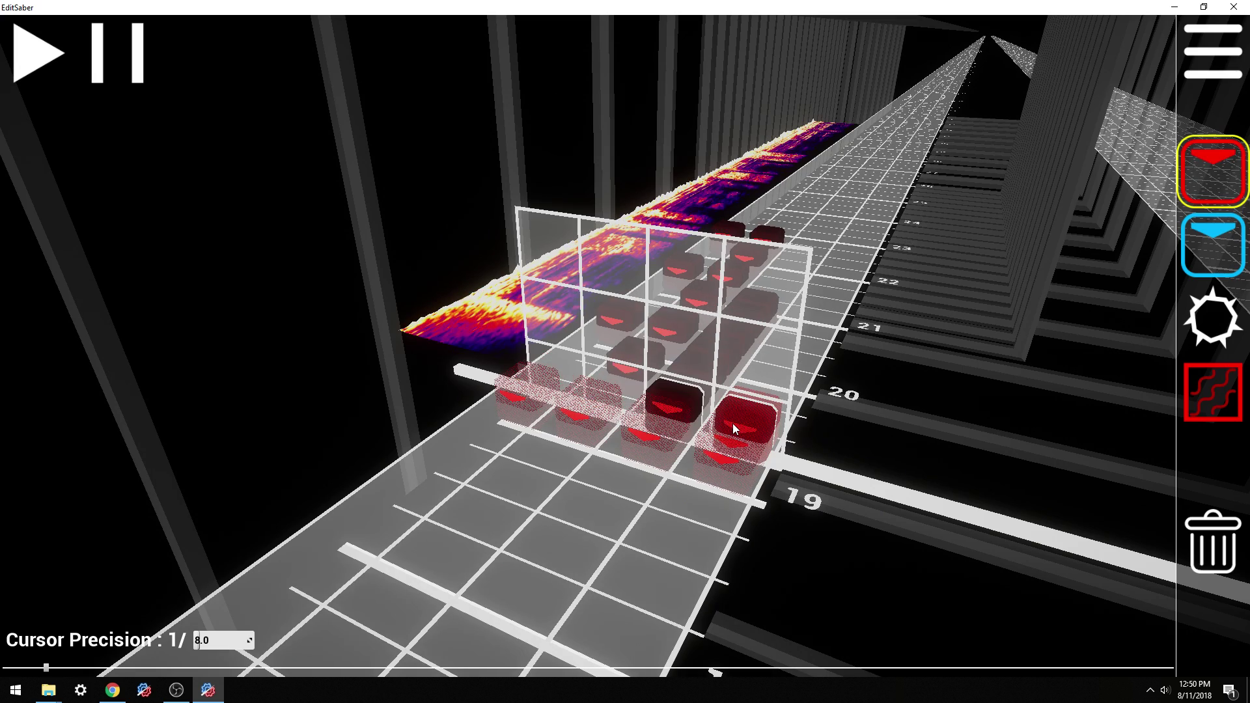
scroll(732, 423, "up", 1)
left_click(732, 424)
scroll(732, 423, "up", 1)
left_click(732, 424)
scroll(733, 424, "up", 1)
left_click(733, 423)
scroll(807, 462, "down", 3)
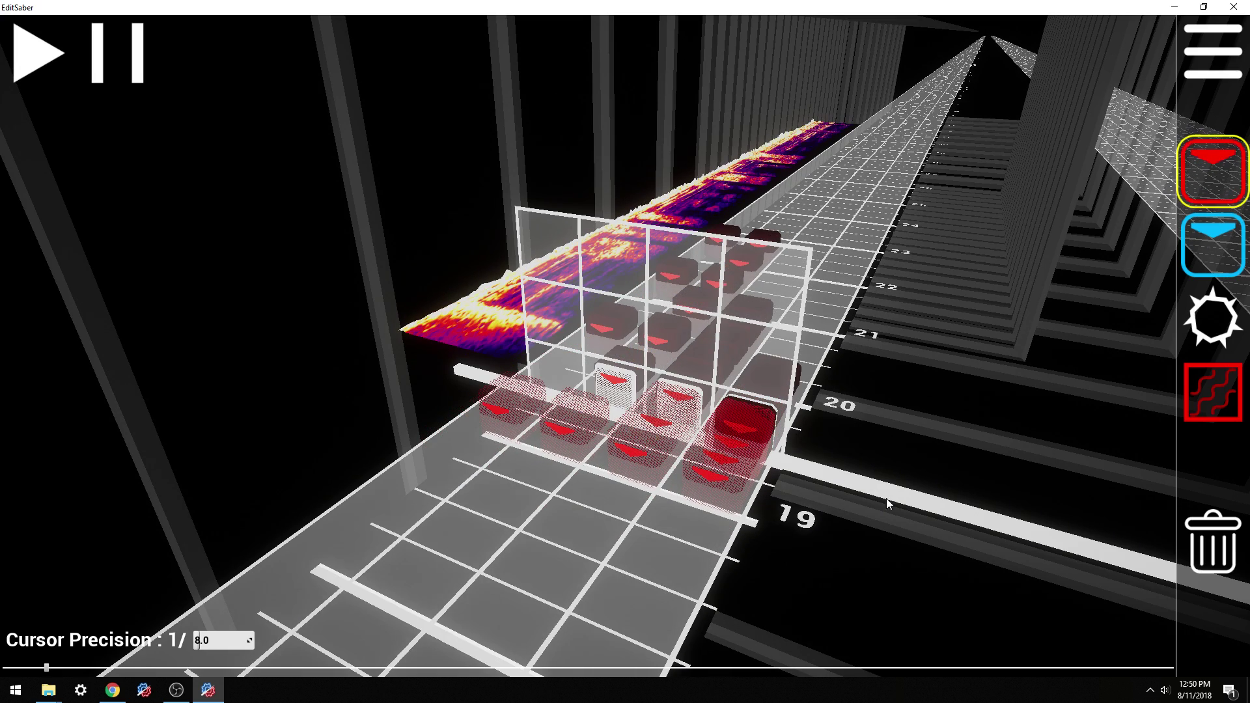
Step: Delete all the red notes in the four columns from beat 19 onward
key("5")
scroll(859, 550, "up", 3)
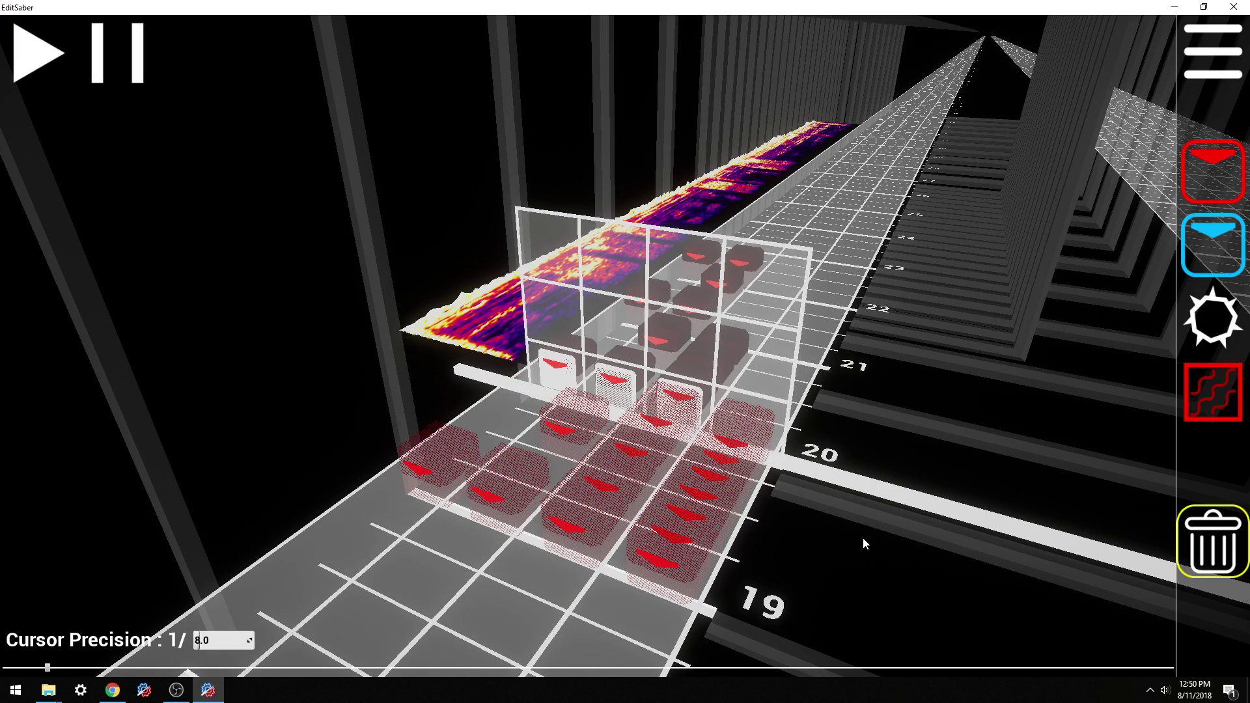
left_click(743, 261)
left_click(701, 254)
left_click(716, 278)
left_click(647, 292)
left_click(694, 298)
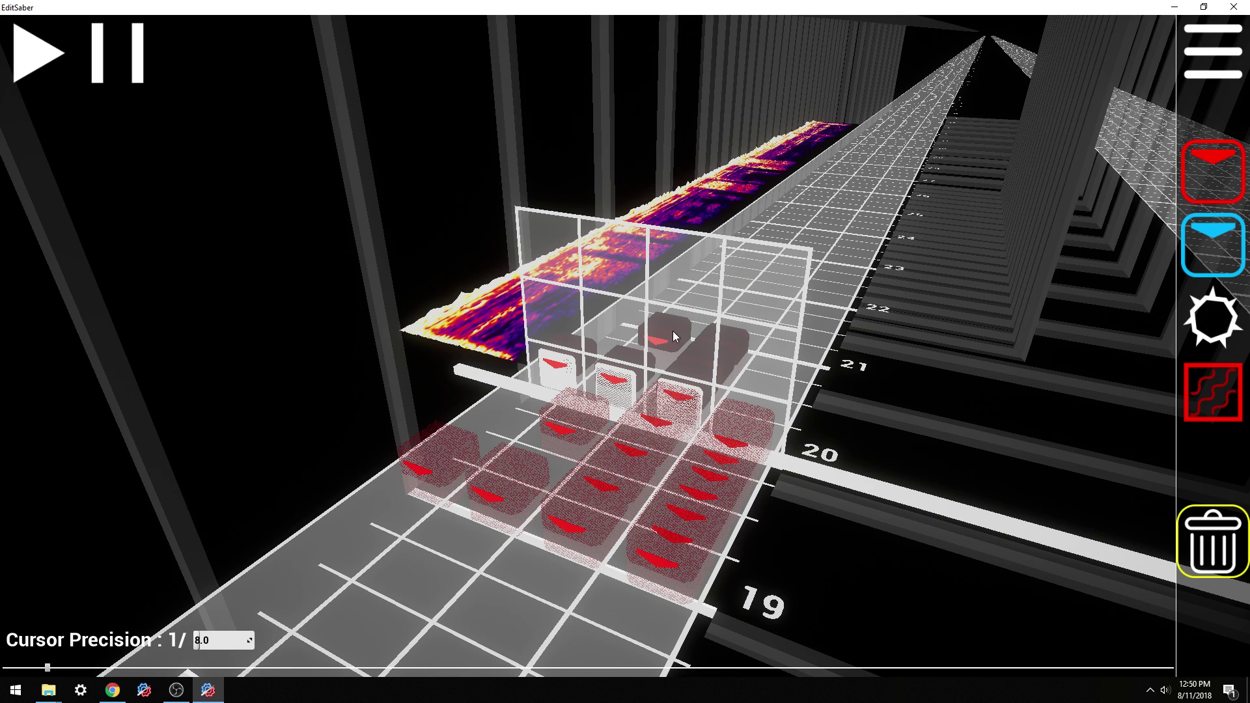
left_click(670, 331)
left_click(698, 384)
left_click(641, 364)
left_click(567, 364)
left_click(573, 413)
left_click(656, 414)
left_click(602, 472)
left_click(740, 431)
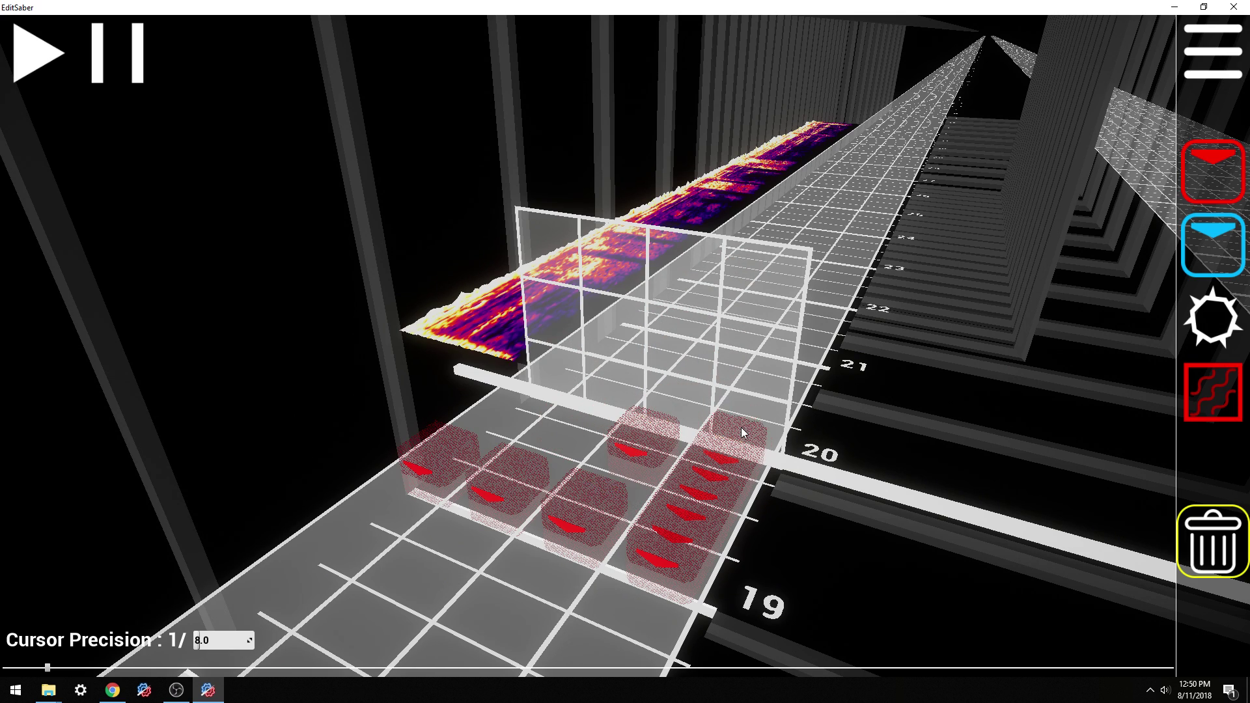
left_click(730, 459)
left_click(726, 459)
left_click(680, 540)
left_click(667, 566)
left_click(687, 504)
left_click(638, 449)
left_click(579, 511)
left_click(504, 482)
left_click(433, 455)
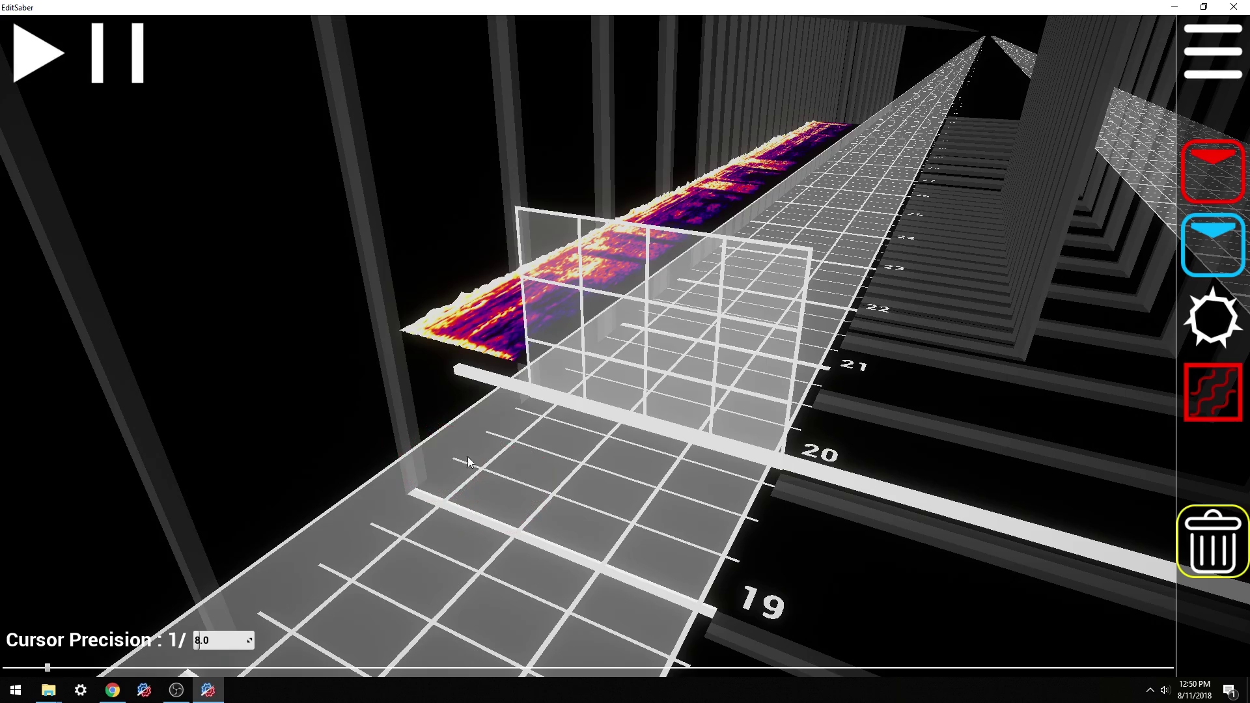
Step: Set the cursor precision back to 1/1
right_click_drag(755, 407, 681, 366)
scroll(681, 366, "down", 12)
scroll(799, 428, "down", 3, "ctrl")
Step: Look along the track up to beat 19 and view the grid from different camera angles
scroll(756, 493, "up", 17)
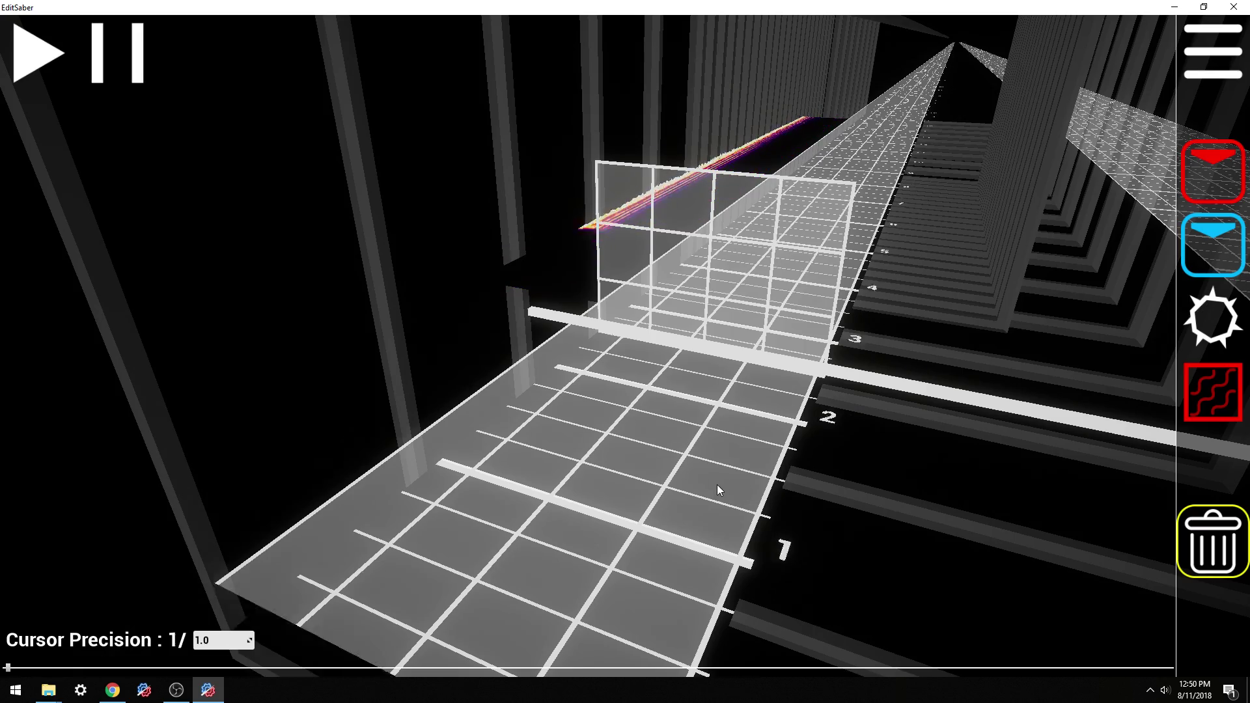
scroll(720, 486, "down", 10)
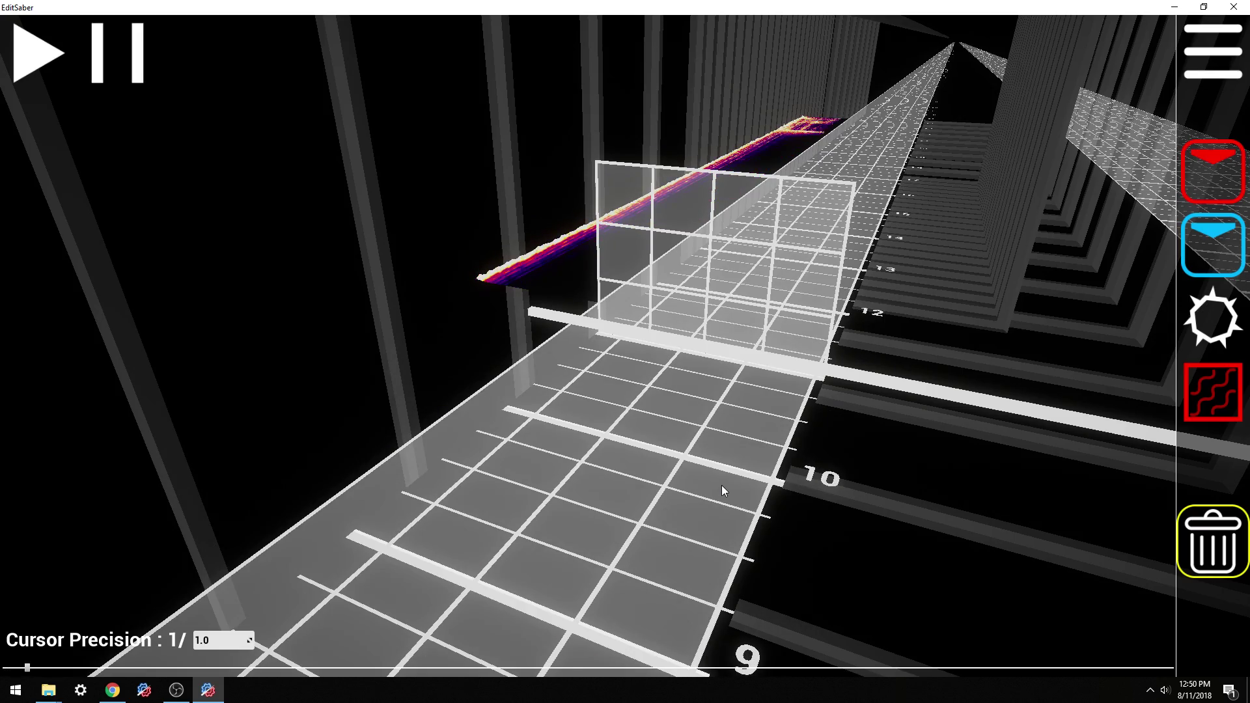
scroll(785, 315, "down", 1)
scroll(785, 308, "up", 1)
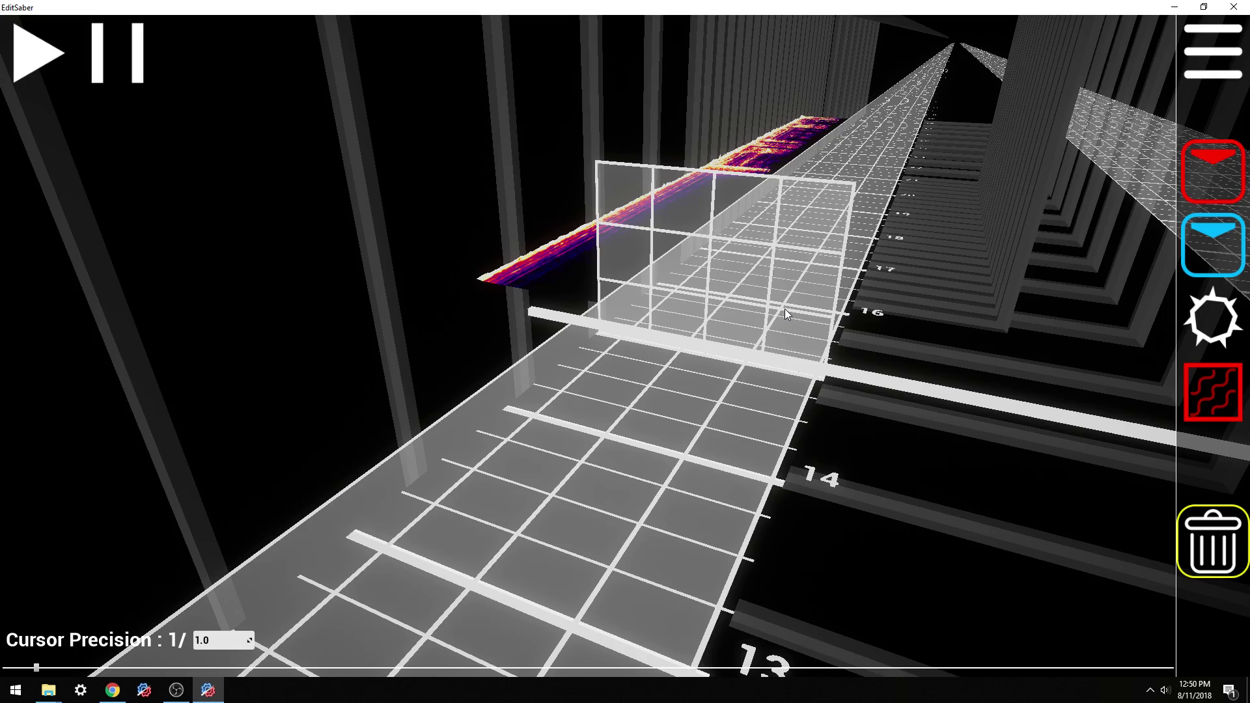
scroll(831, 353, "up", 4)
right_click_drag(830, 358, 834, 306)
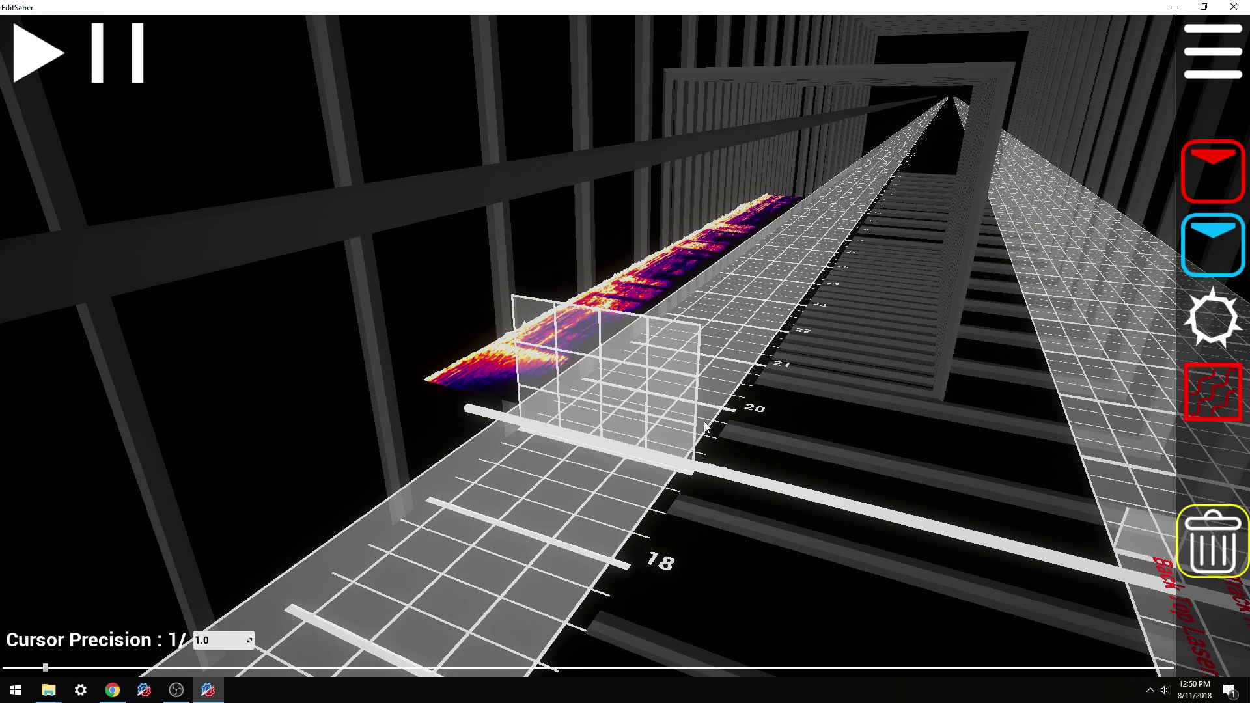
right_click_drag(740, 468, 747, 425)
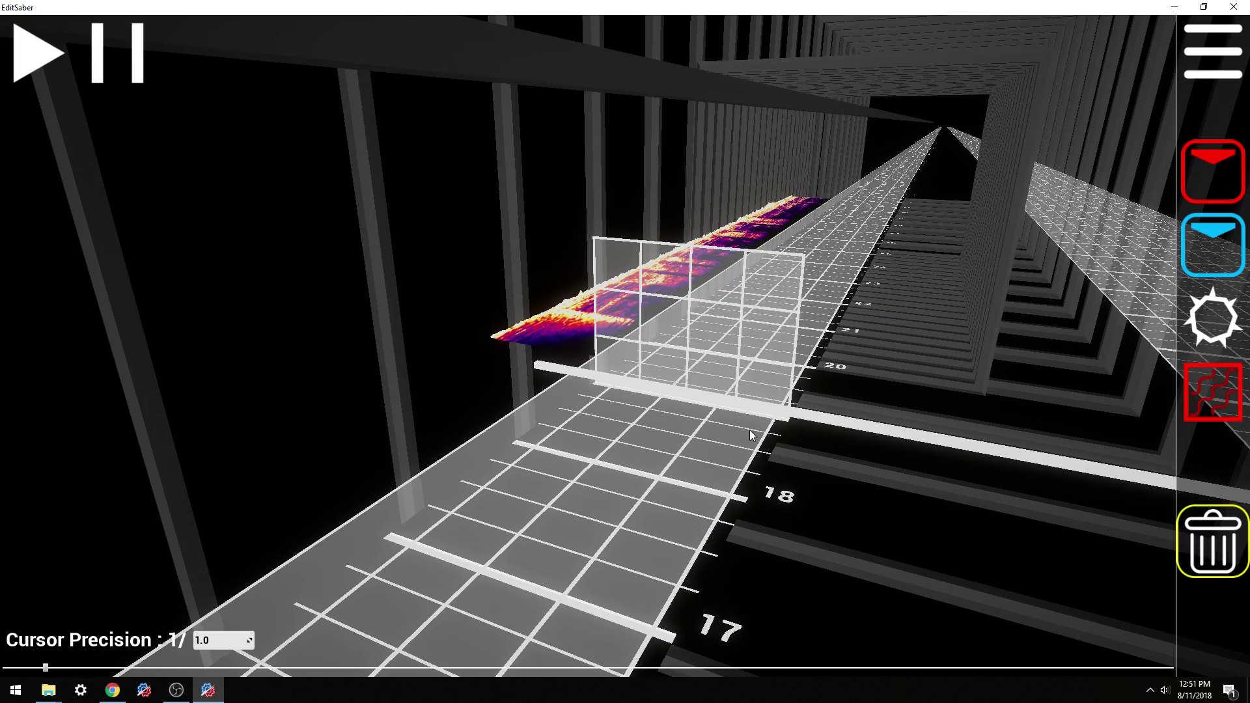
Step: Play the song from beat 19 and again from beat 14 while watching the track advance
key("space")
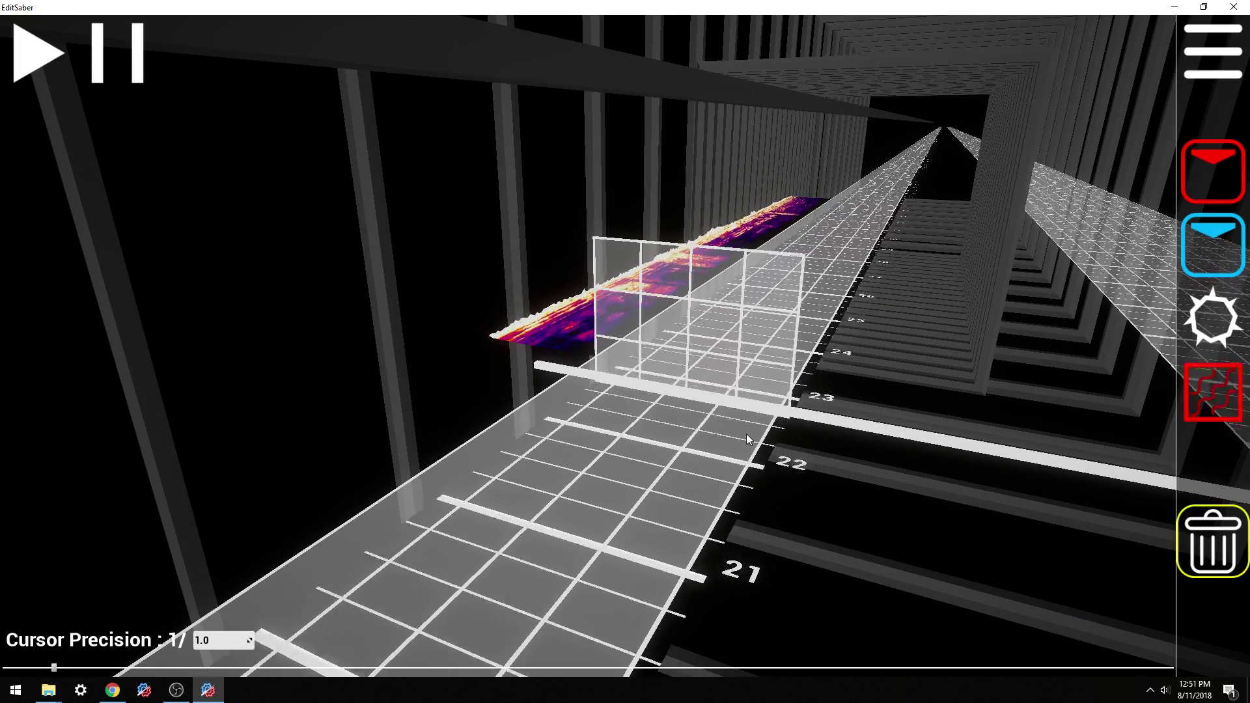
key("space")
scroll(746, 435, "down", 9)
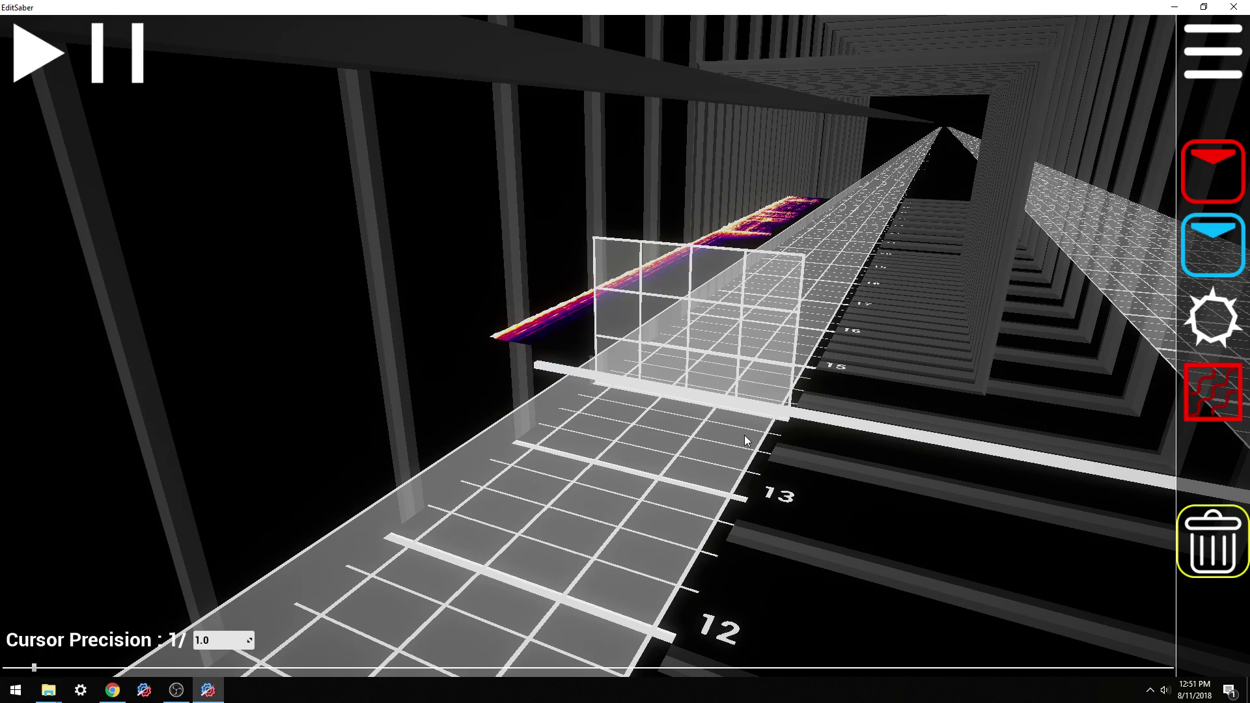
key("space")
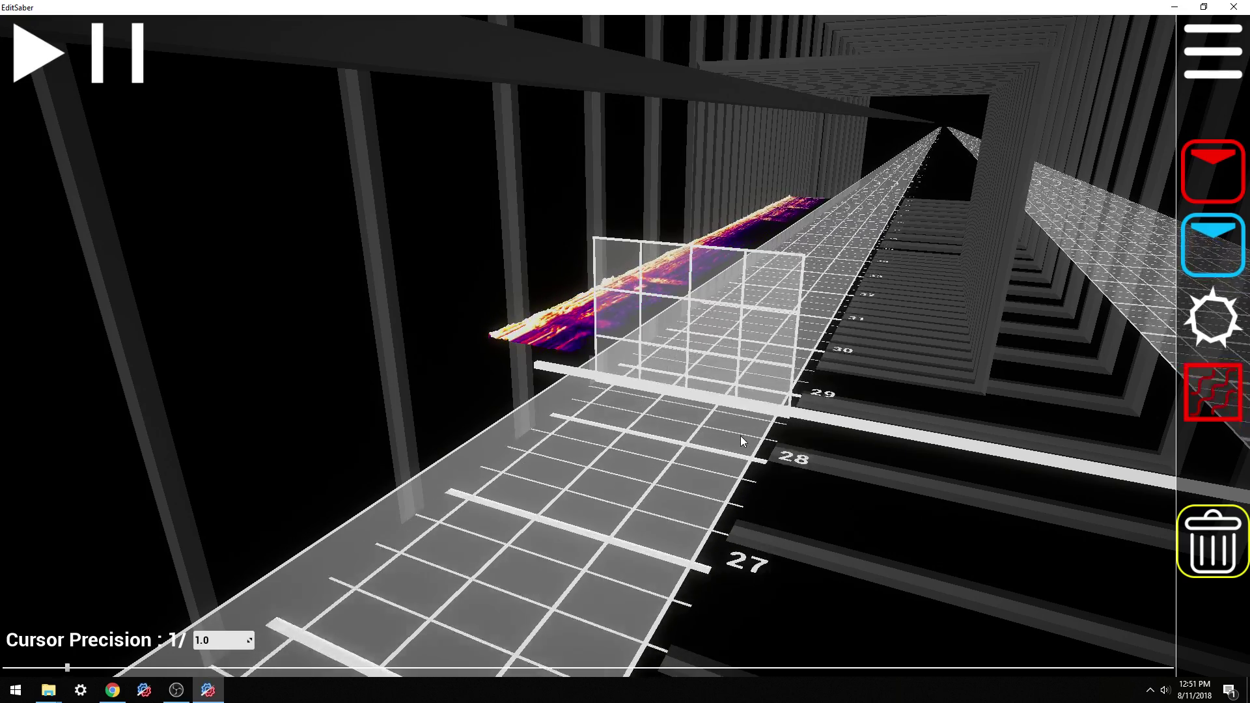
scroll(738, 437, "up", 15)
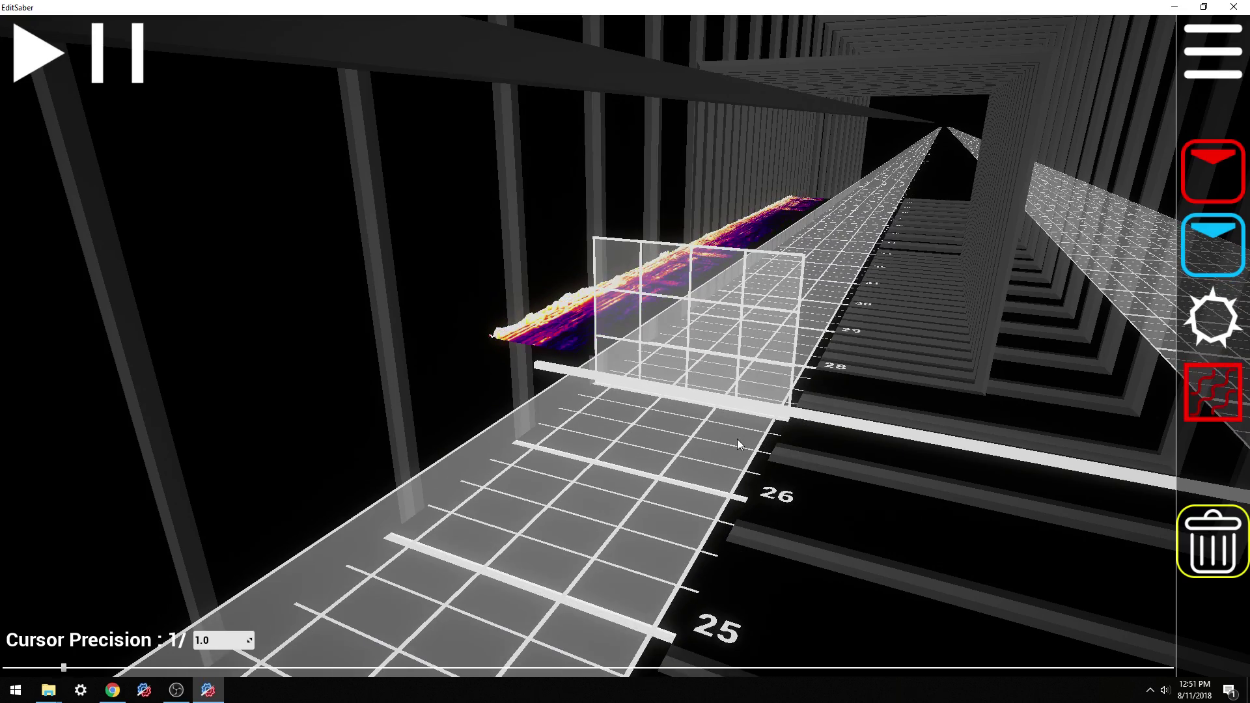
Step: Place a red note in the second column of the bottom row at beat 20
scroll(693, 482, "up", 10)
scroll(693, 483, "down", 11)
scroll(693, 483, "down", 5)
key("1")
right_click_drag(693, 483, 786, 435)
key("w")
left_click(817, 346)
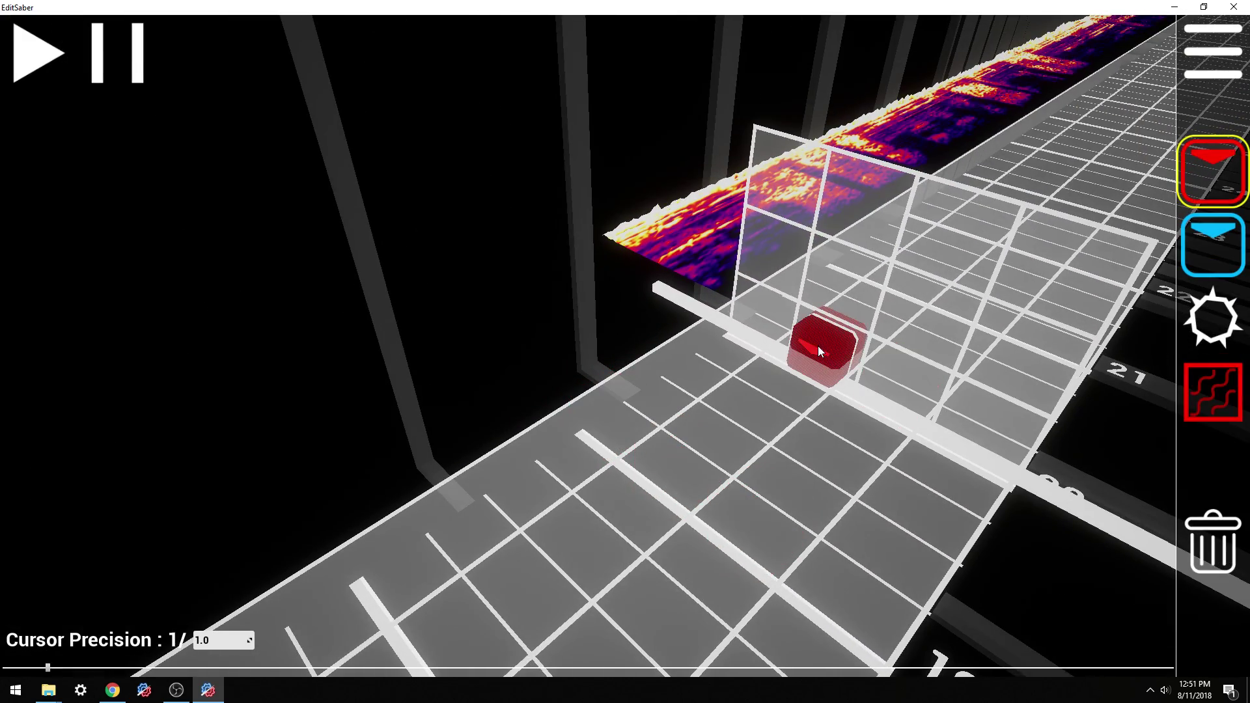
Step: Check the note sound setting, and add red notes in the same second column at beats 21, 22 and 23
left_click(1200, 59)
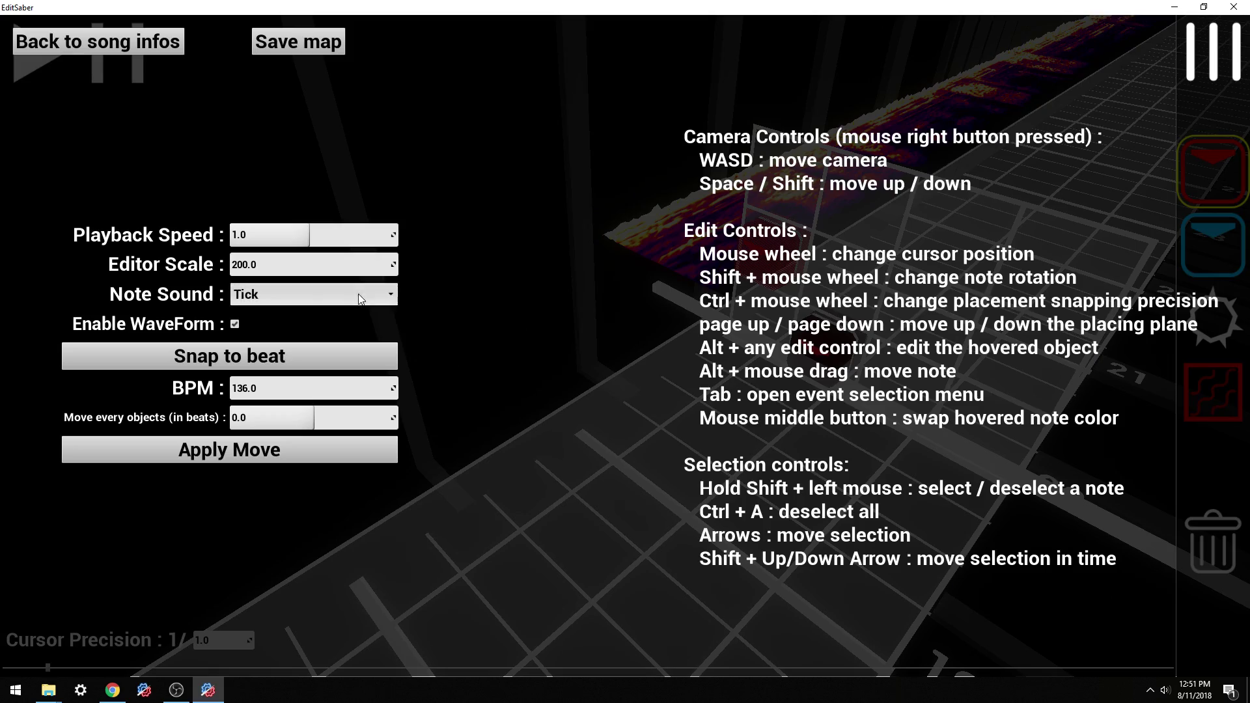
left_click(1180, 95)
scroll(816, 358, "up", 1)
left_click(815, 357)
scroll(815, 357, "up", 1)
left_click(815, 356)
scroll(815, 357, "up", 1)
left_click(815, 357)
Step: Play the song through the four red notes and view the track from different camera angles
scroll(815, 357, "down", 3)
scroll(815, 357, "down", 3)
key("5")
key("space")
right_click_drag(995, 321, 689, 425)
key("space")
scroll(781, 345, "down", 6)
right_click_drag(866, 269, 986, 124)
key("q")
key("space")
right_click_drag(749, 290, 743, 311)
key("e")
key("space")
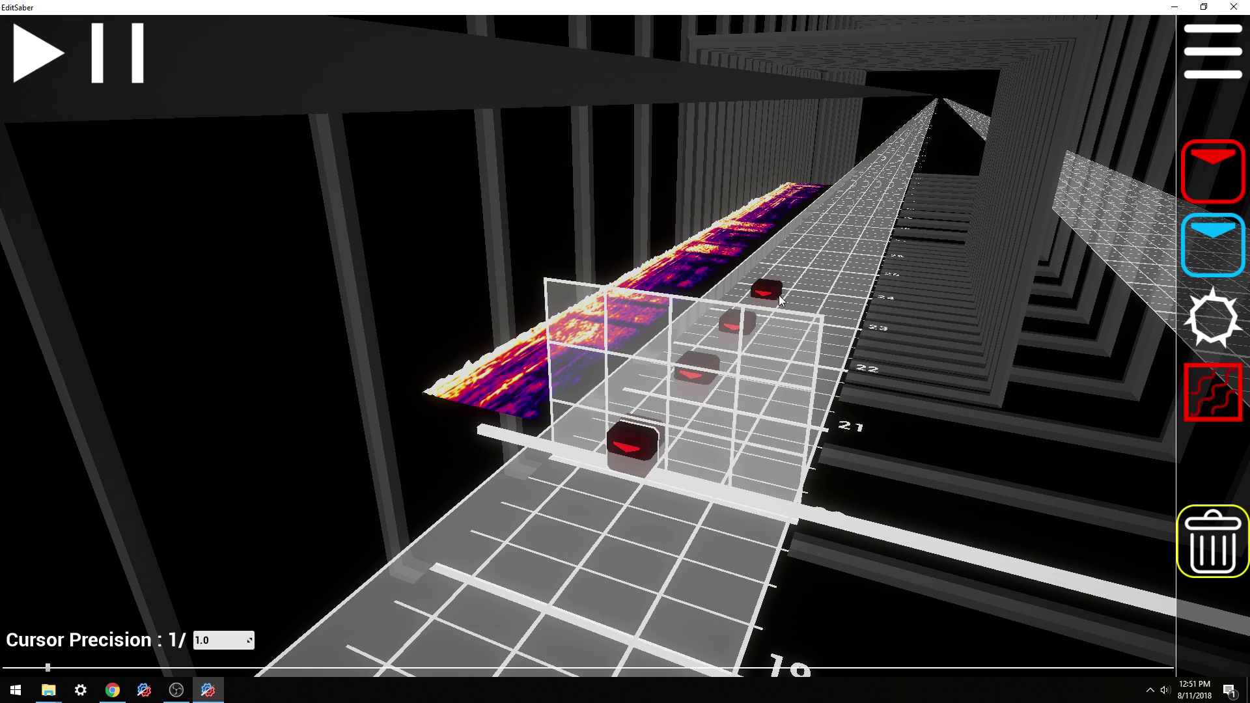
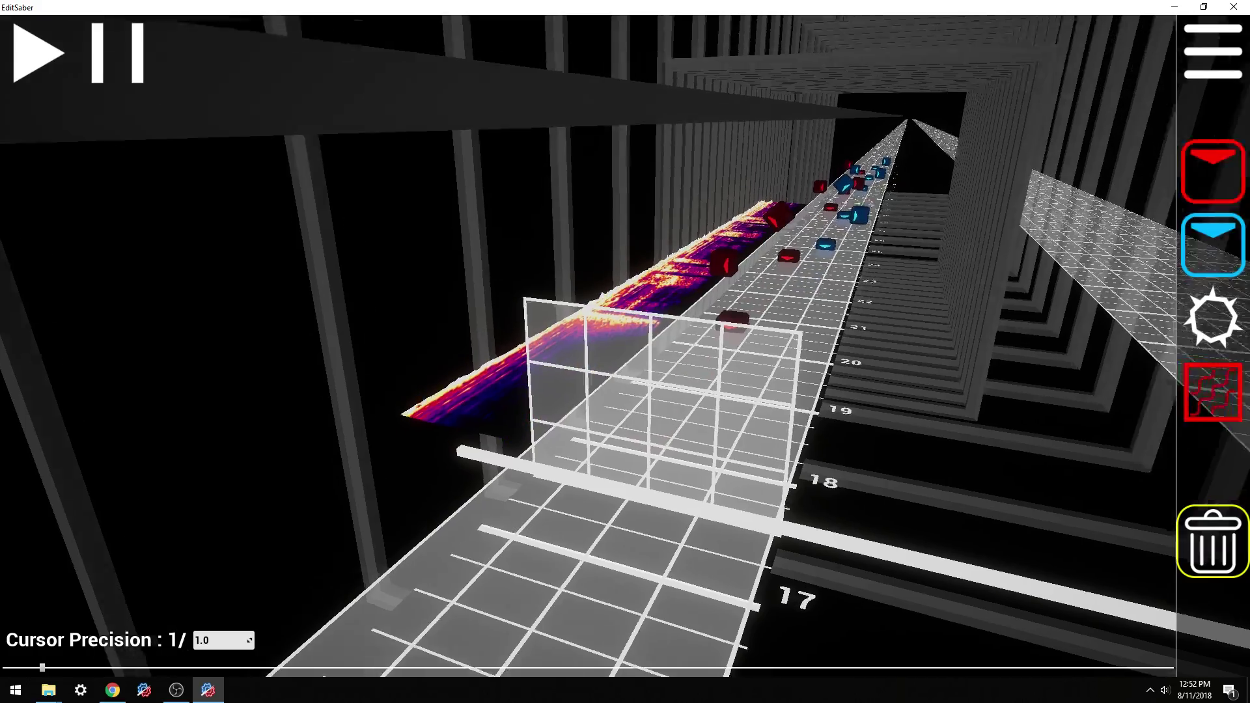
Step: Play the song up to beat 34, look back through the notes, and play it again from beat 18
key("space")
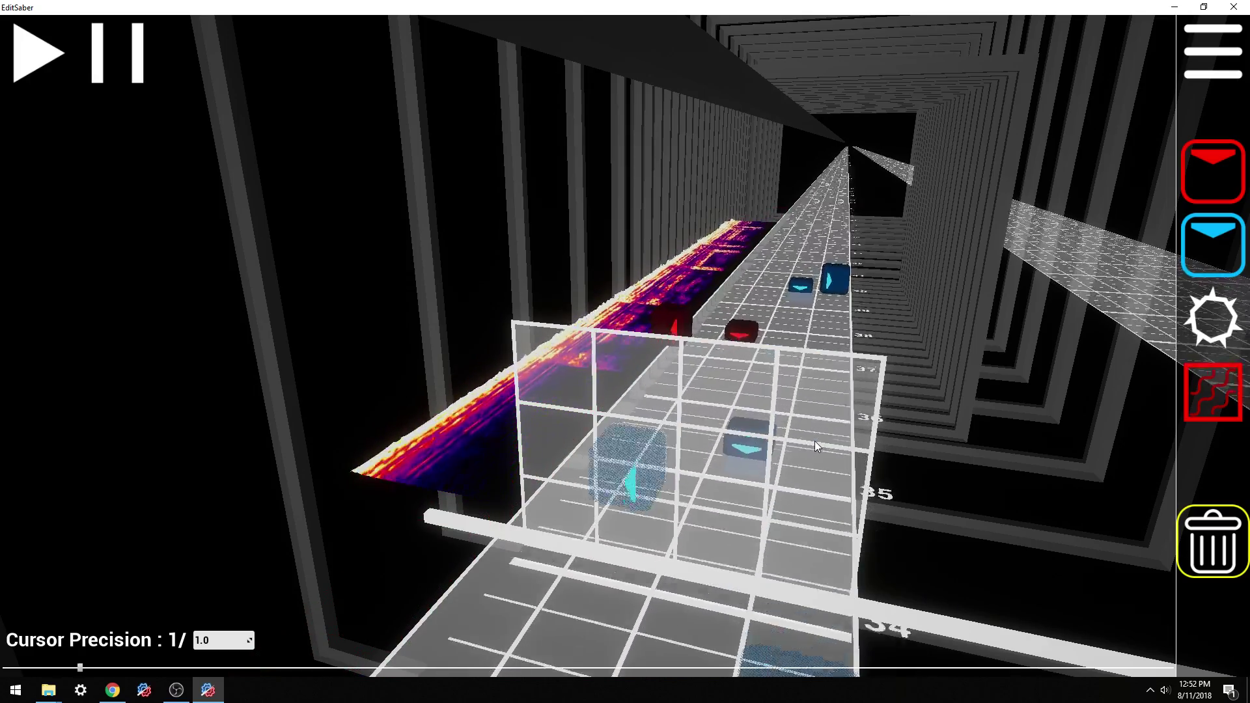
scroll(814, 440, "down", 2)
scroll(781, 381, "up", 3)
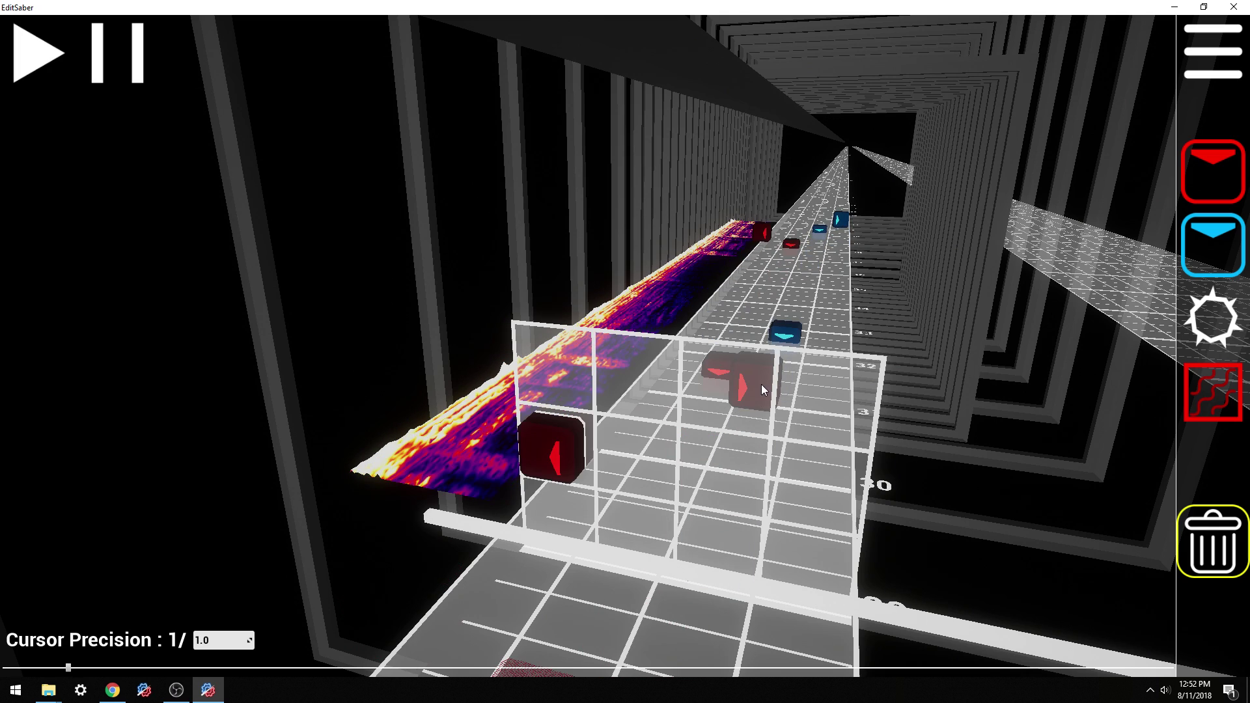
scroll(672, 335, "up", 2)
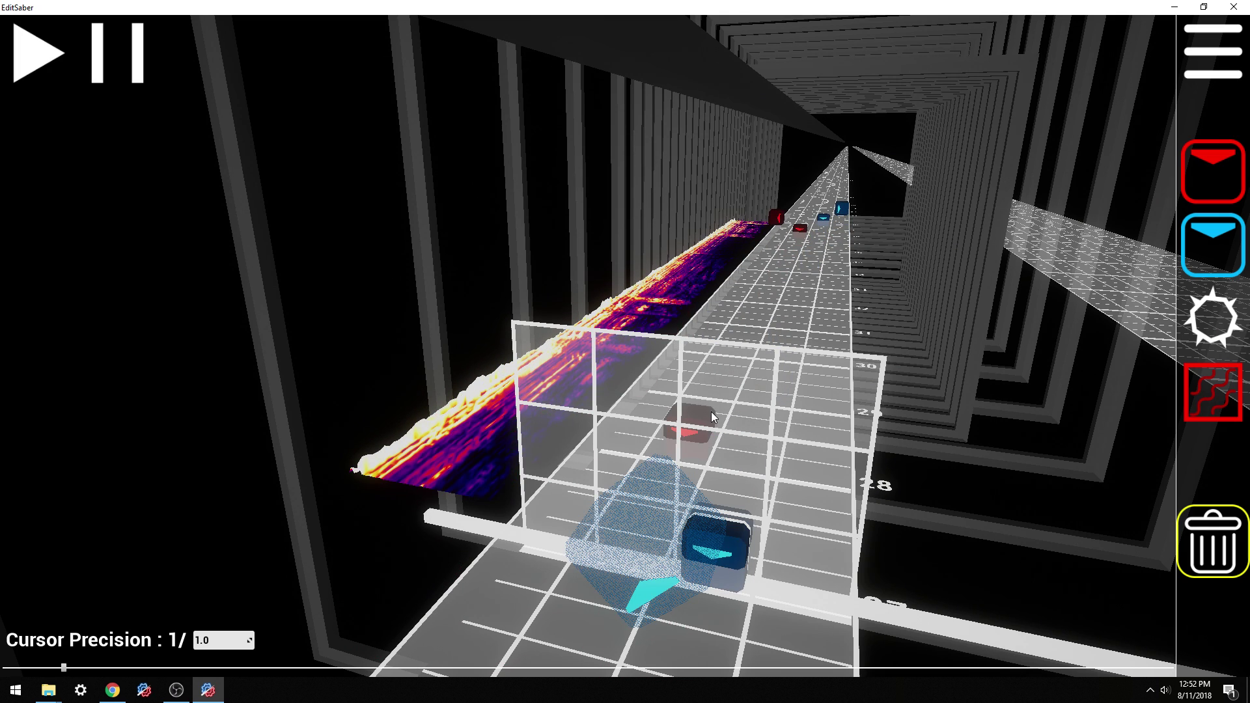
scroll(712, 415, "up", 9)
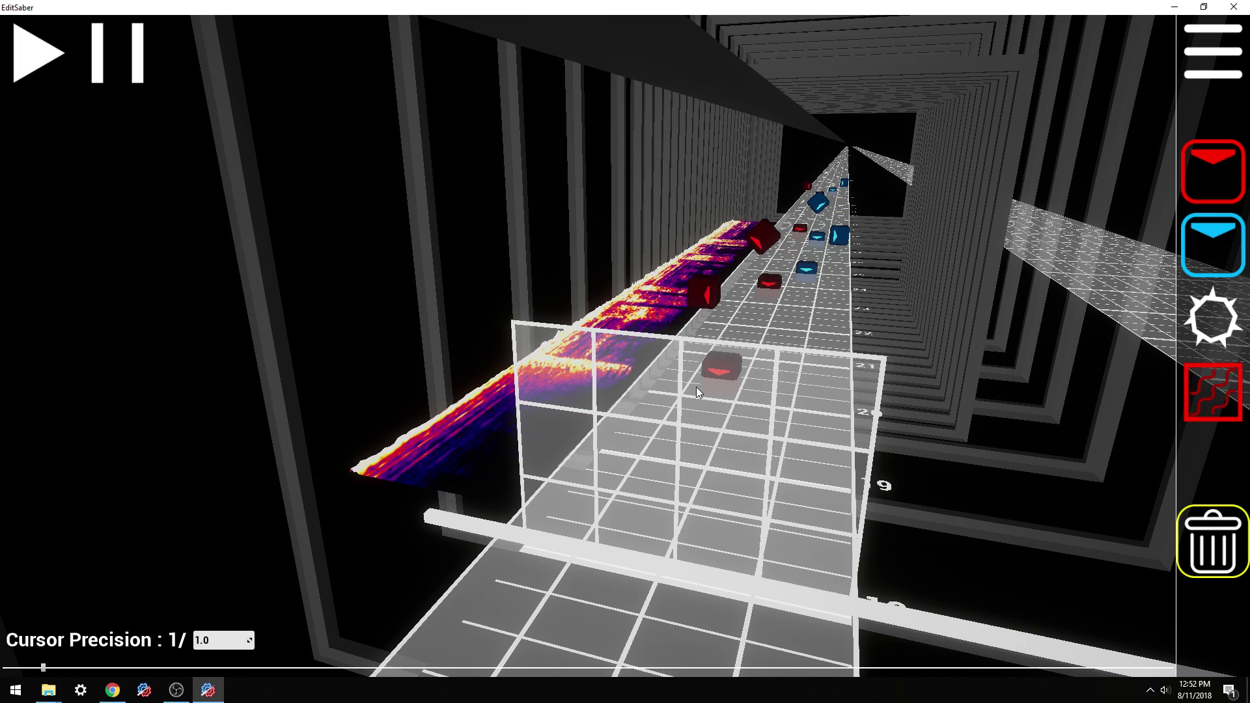
key("space")
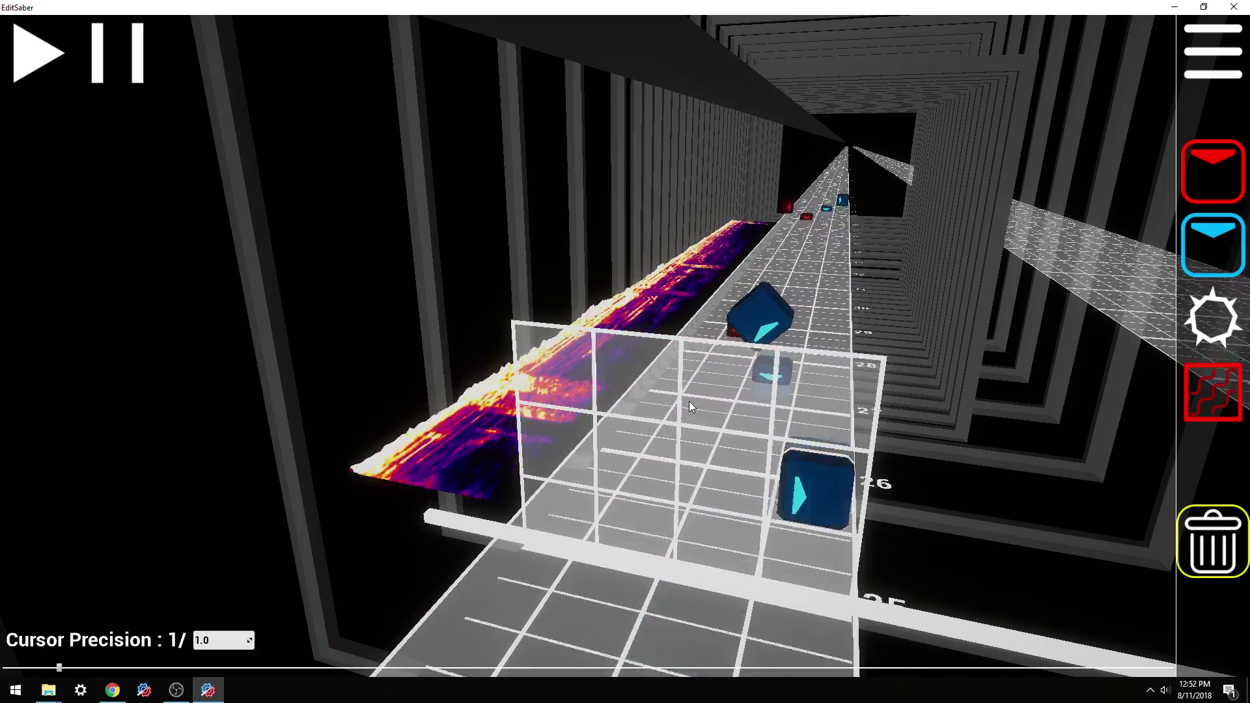
key("space")
Step: Place a left-pointing red note in the first column at beat 28 and a downward red note in the second column at beat 29
right_click(643, 526)
left_click_drag(567, 450, 535, 452)
scroll(634, 514, "up", 1)
key("s")
left_click(639, 521)
Step: Place a right-pointing blue note in the fourth column at beat 30 and a downward blue note in the third column at beat 31
scroll(709, 530, "up", 1)
key("d")
left_click(825, 493)
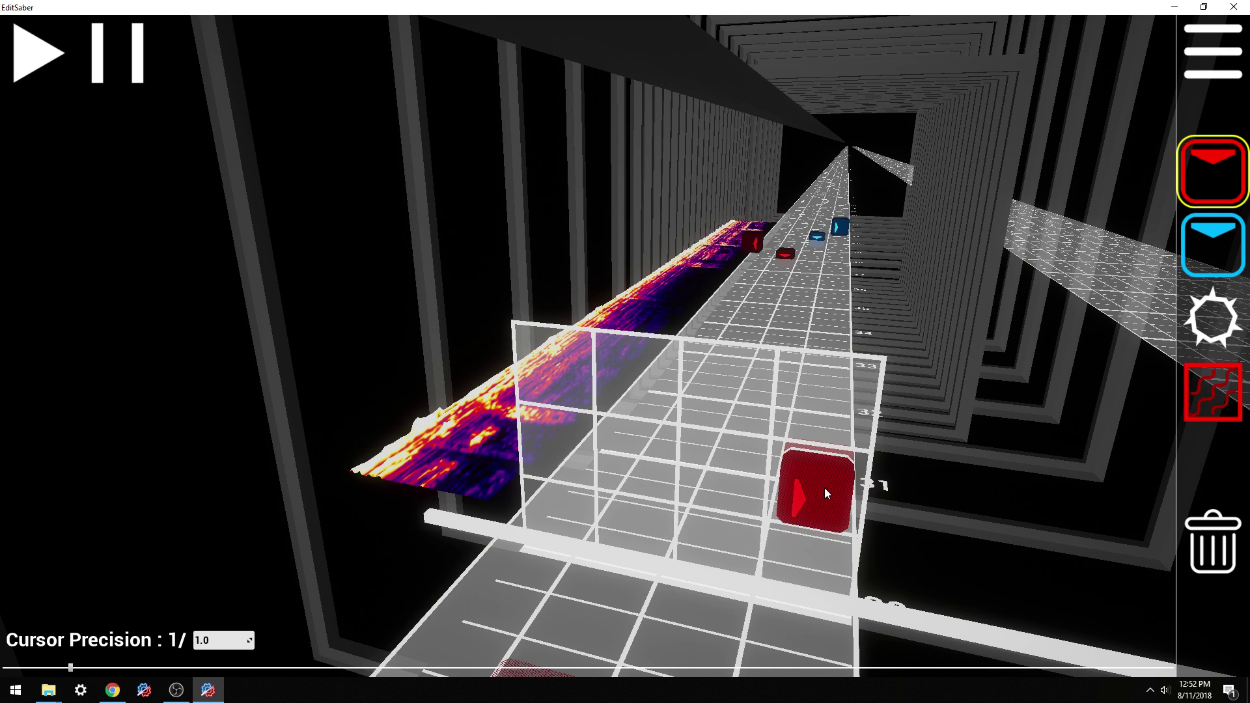
scroll(724, 527, "up", 1)
key("s")
scroll(722, 530, "up", 5)
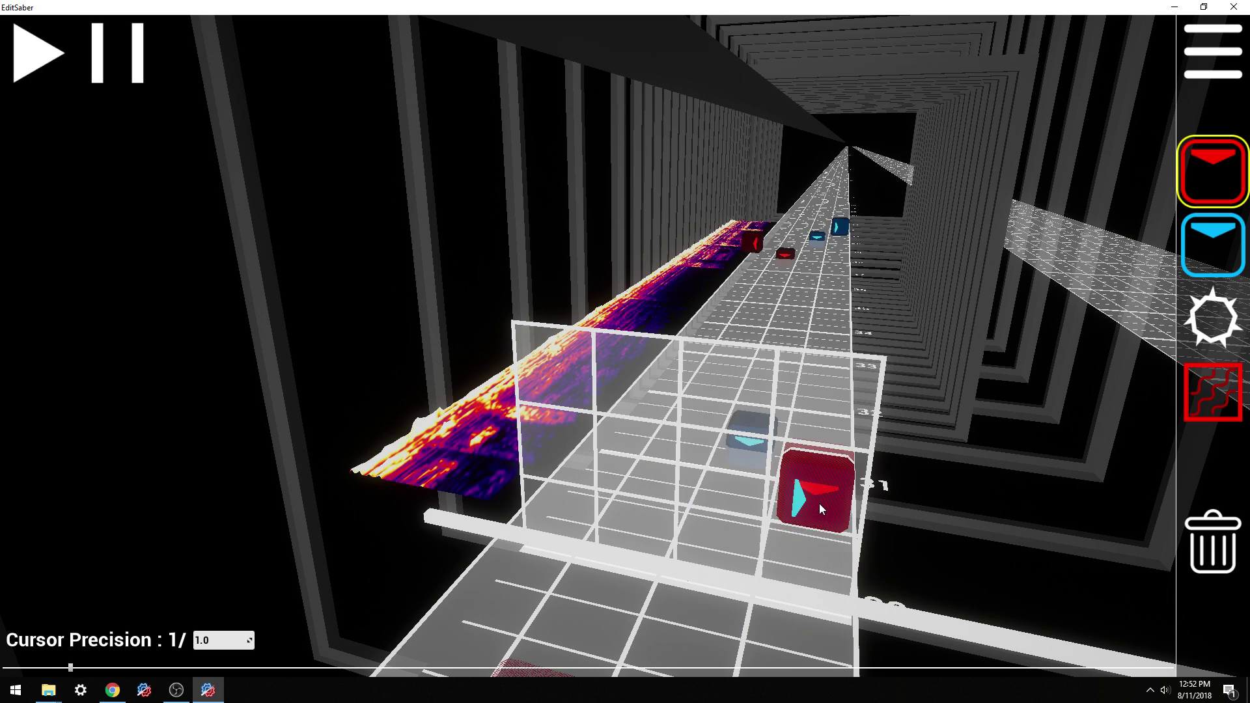
Step: Play the song through the new notes up to beat 31
scroll(721, 532, "down", 7)
key("5")
key("space")
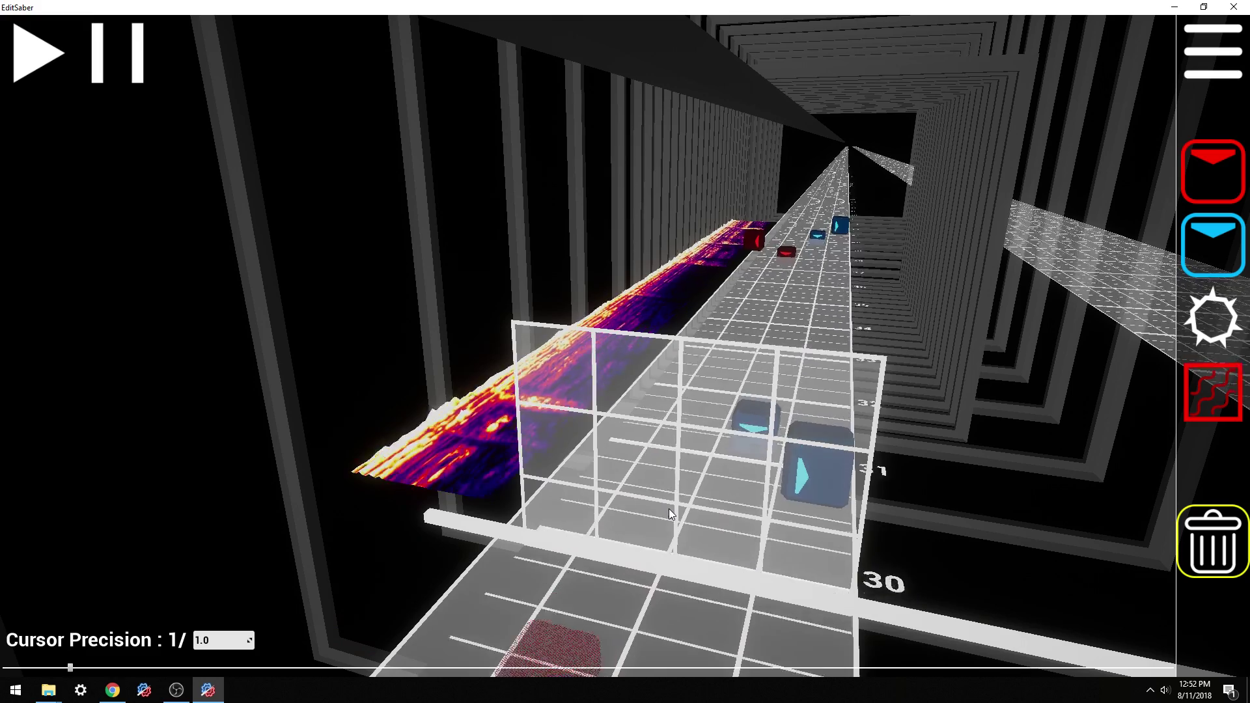
Step: Place outward-pointing red and blue notes in the outer columns at beat 32 and a downward red and blue pair in the inner columns at beat 33
key("1")
left_click(556, 455)
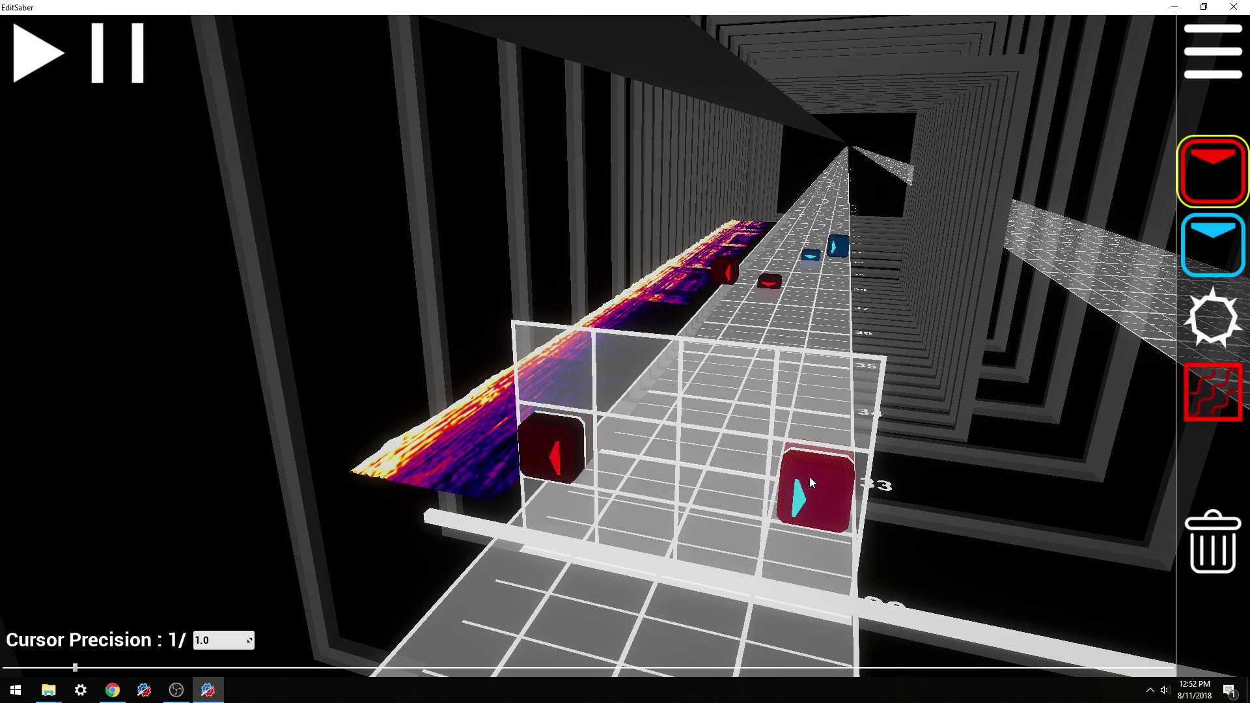
left_click(612, 513)
Step: Place upward-pointing red and blue notes in the outer columns of the top row at beat 34
scroll(697, 540, "up", 2)
scroll(553, 358, "down", 1)
key("w")
left_click(553, 358)
Step: Review the placed notes back to beat 18 and save the map
key("5")
scroll(703, 526, "down", 12)
scroll(674, 499, "up", 7)
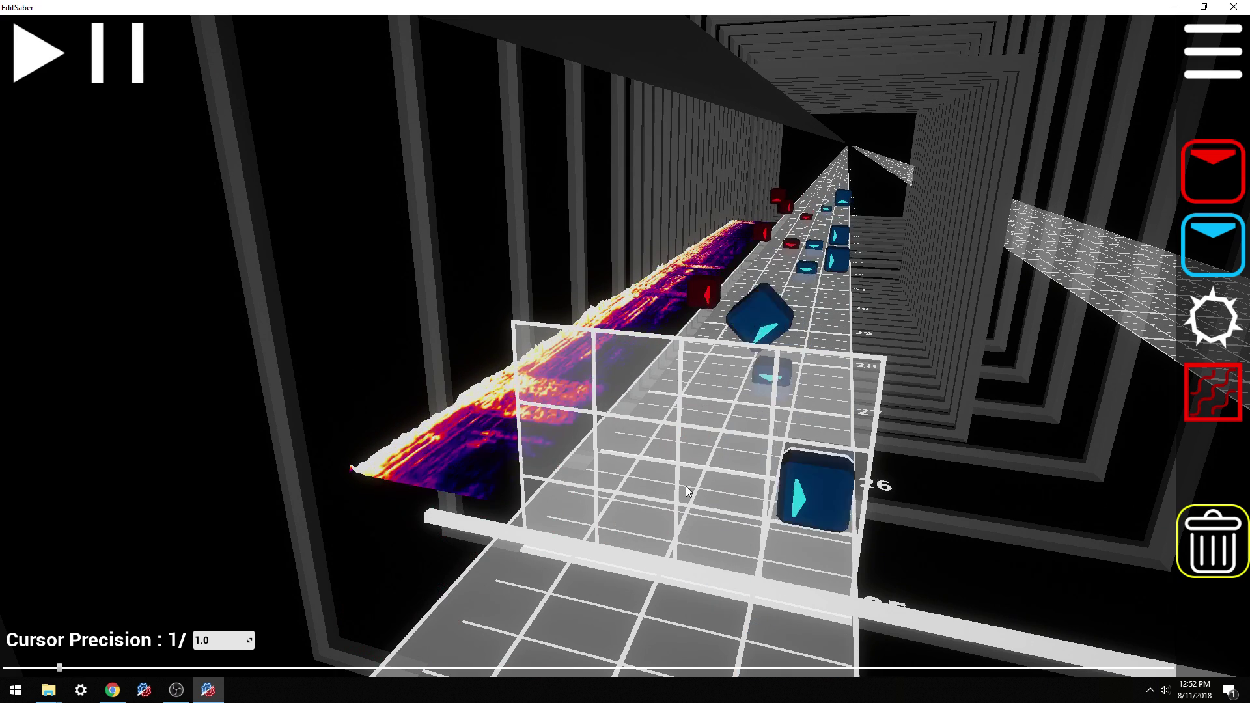
scroll(740, 446, "up", 4)
scroll(740, 446, "up", 9)
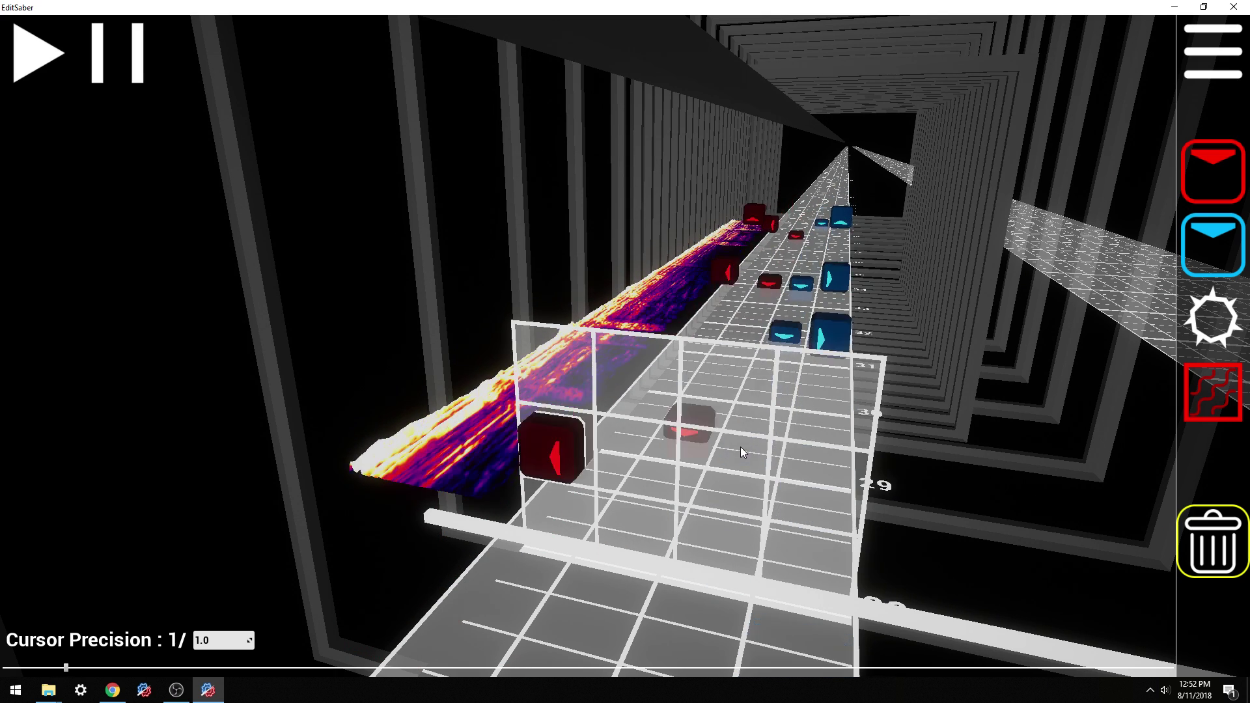
scroll(644, 445, "down", 2)
scroll(645, 449, "up", 15)
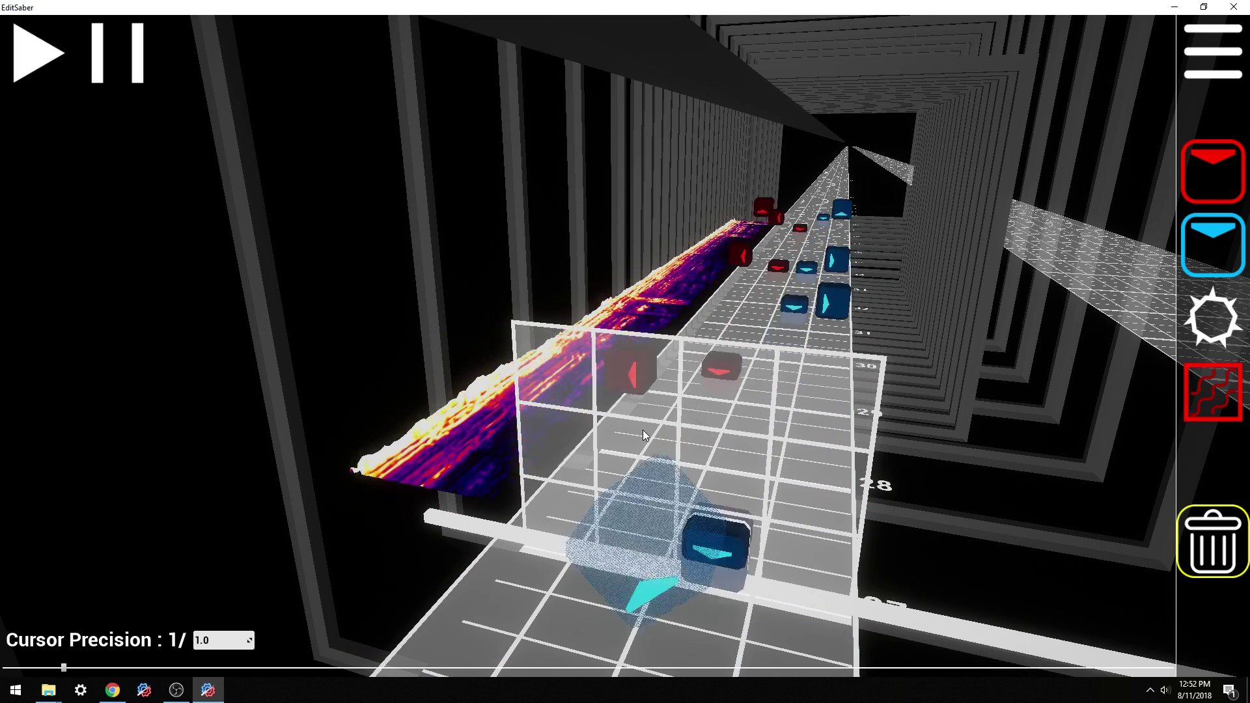
scroll(761, 445, "down", 1)
key("ctrl+s")
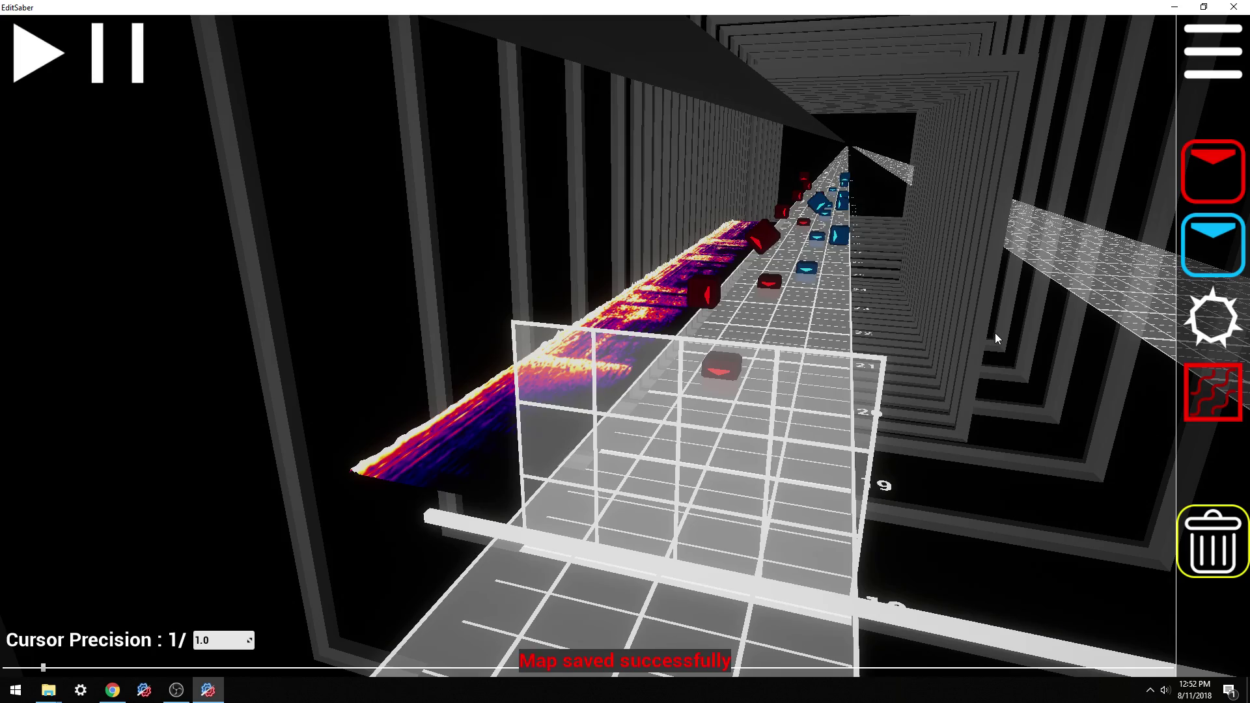
Step: Place a downward red note in the second column of the bottom row at beat 36
scroll(989, 331, "down", 3)
scroll(978, 321, "down", 4)
scroll(937, 341, "down", 4)
scroll(936, 340, "down", 5)
scroll(935, 337, "down", 2)
key("1")
scroll(640, 503, "up", 3)
scroll(643, 501, "down", 2)
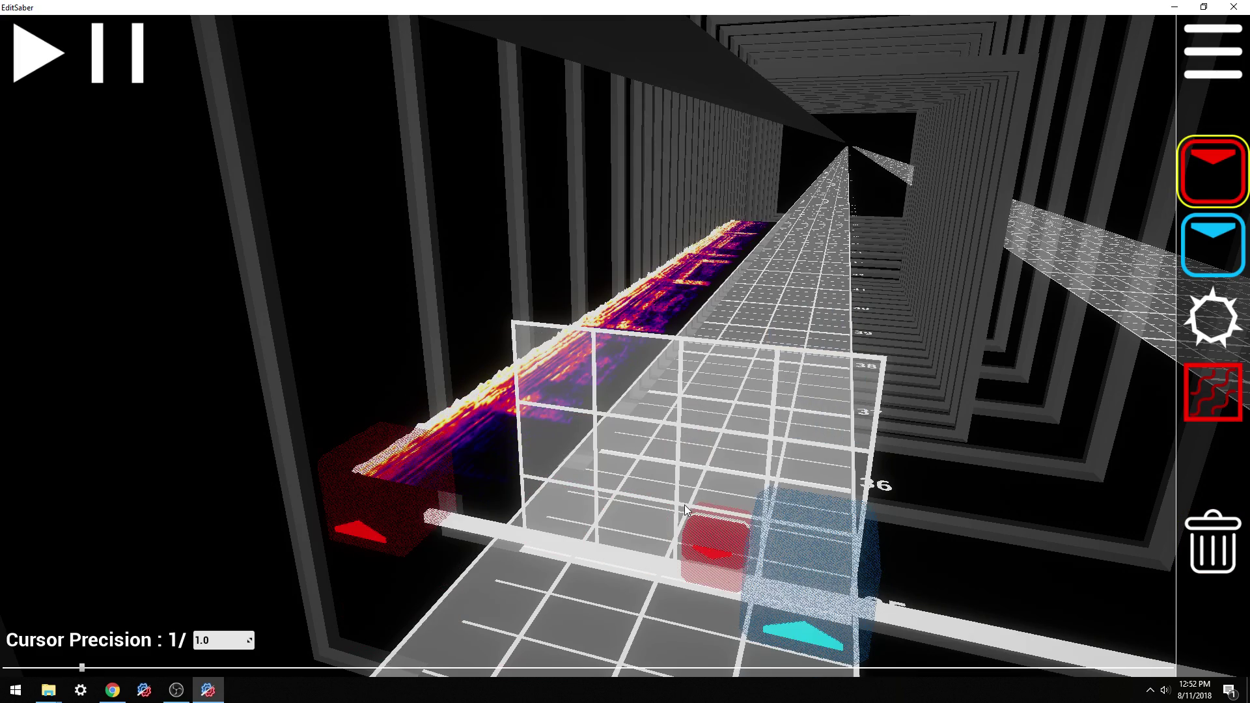
scroll(662, 501, "up", 3)
scroll(661, 436, "down", 4)
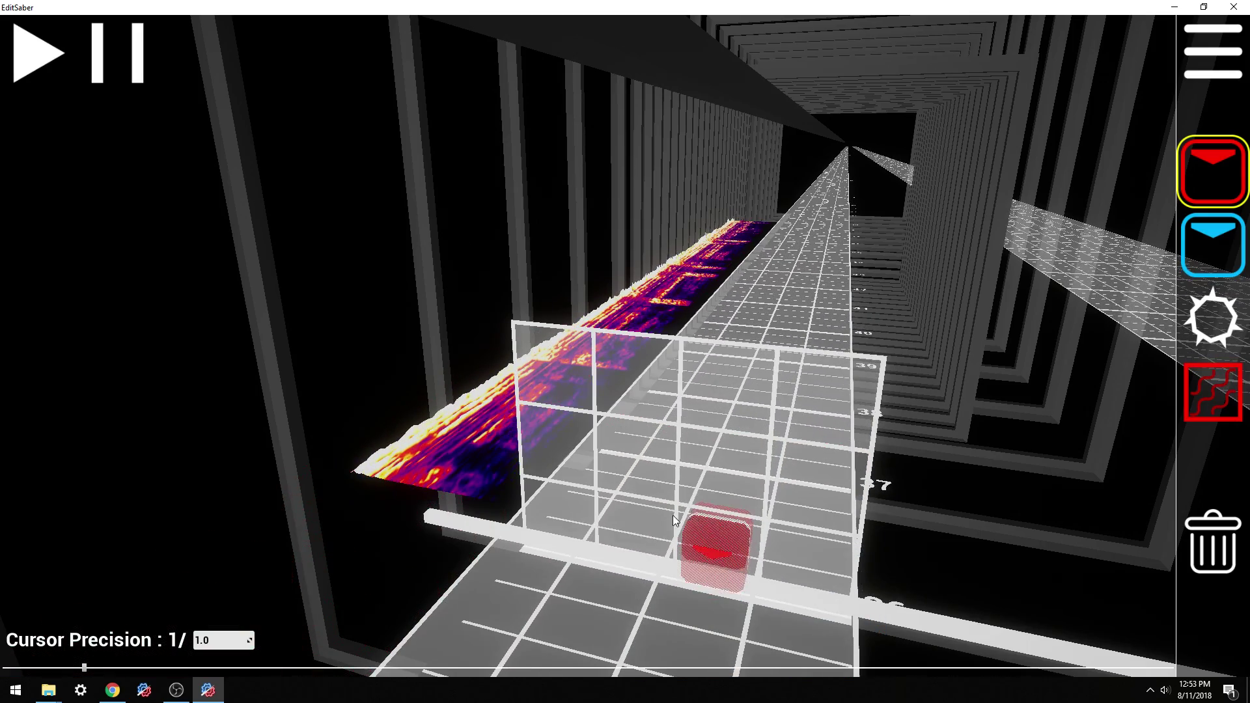
left_click(669, 541)
Step: Place a left-pointing red note in the first column at beat 37 and a right-pointing red note in the third column at beat 38
scroll(717, 487, "down", 2)
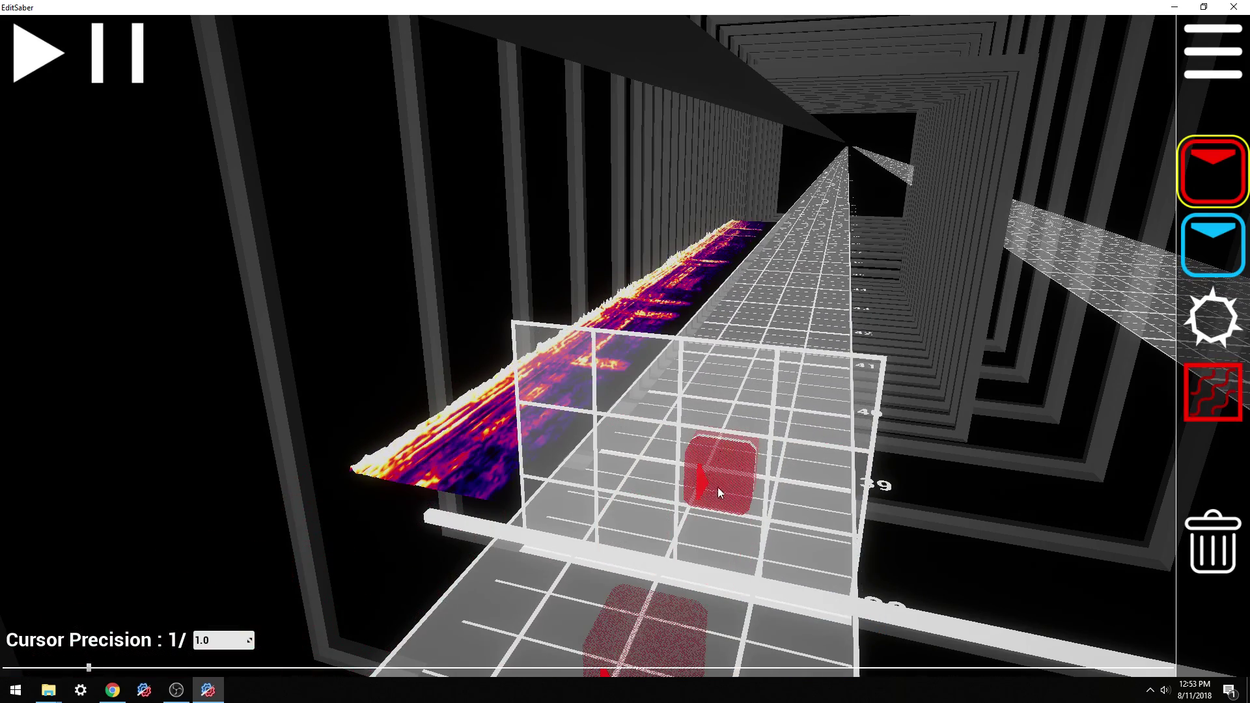
scroll(720, 554, "up", 3)
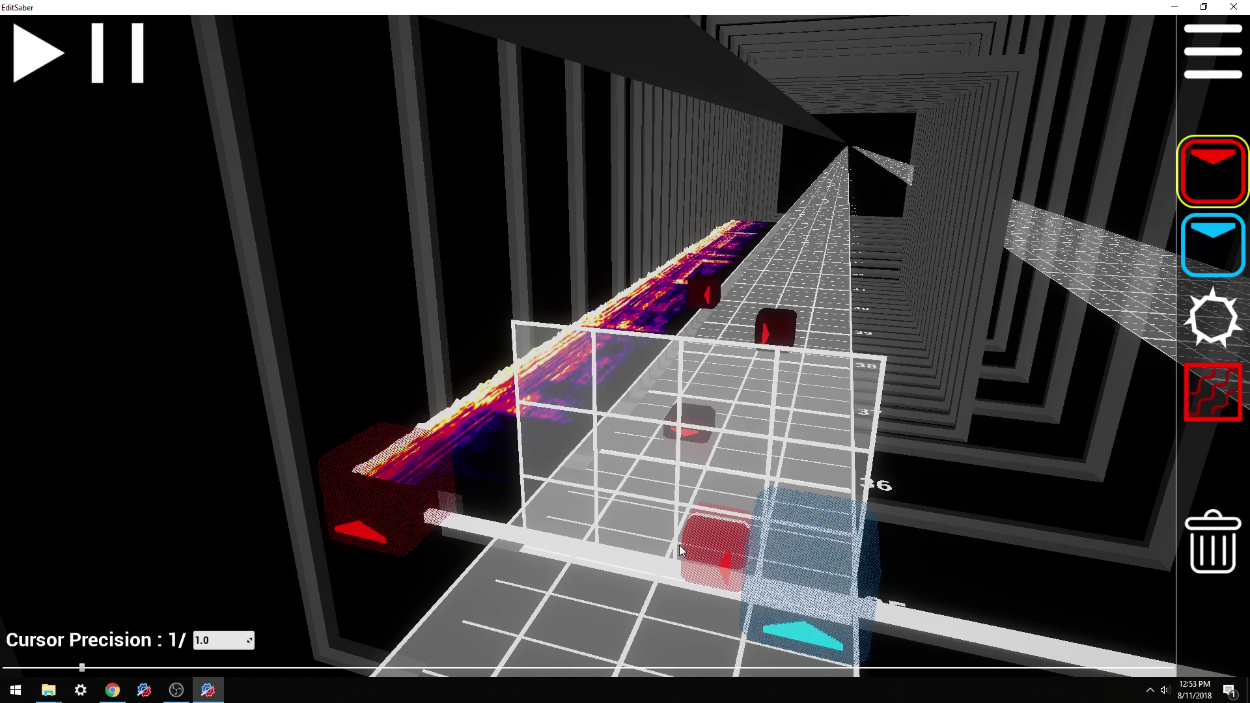
scroll(680, 550, "up", 2)
scroll(678, 544, "down", 3)
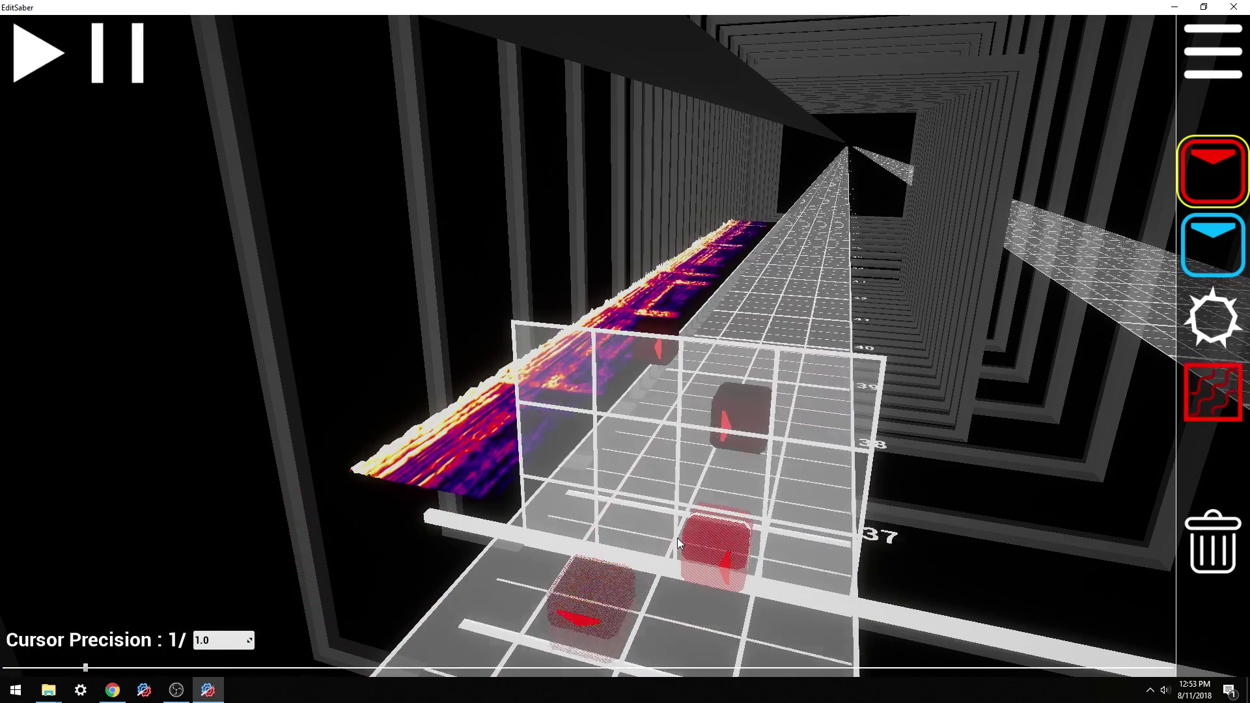
scroll(681, 514, "down", 1)
scroll(693, 475, "down", 1)
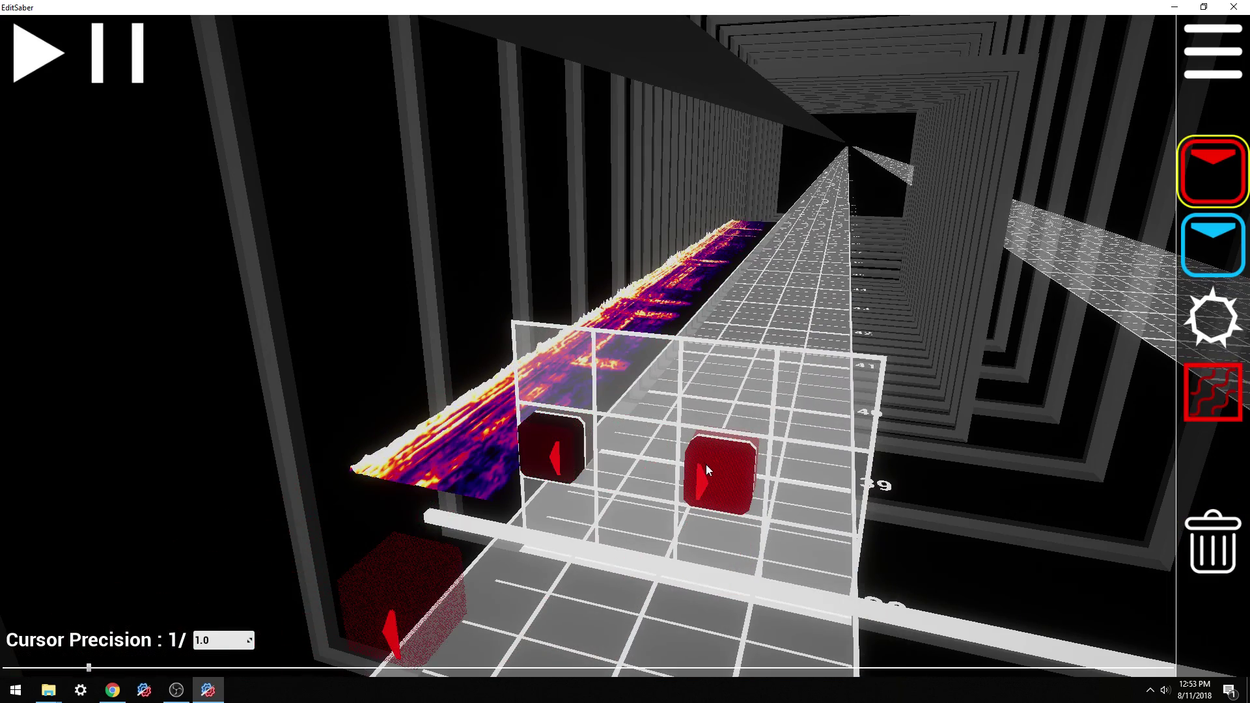
left_click(705, 469)
right_click(554, 455)
Step: Place a downward red note in the second column at beat 39 and a downward blue note in the third column at beat 40
scroll(631, 472, "down", 1)
left_click(643, 511)
scroll(658, 514, "down", 1)
right_click(712, 529)
Step: Place a left-pointing blue note in the second column at beat 41 and a right-pointing blue note in the fourth column at beat 42
scroll(712, 529, "up", 1)
key("a")
right_click(669, 471)
scroll(669, 470, "up", 1)
key("d")
right_click(824, 487)
Step: Place a downward blue note in the third column of the bottom row at beat 43
middle_click_drag(824, 487, 615, 351)
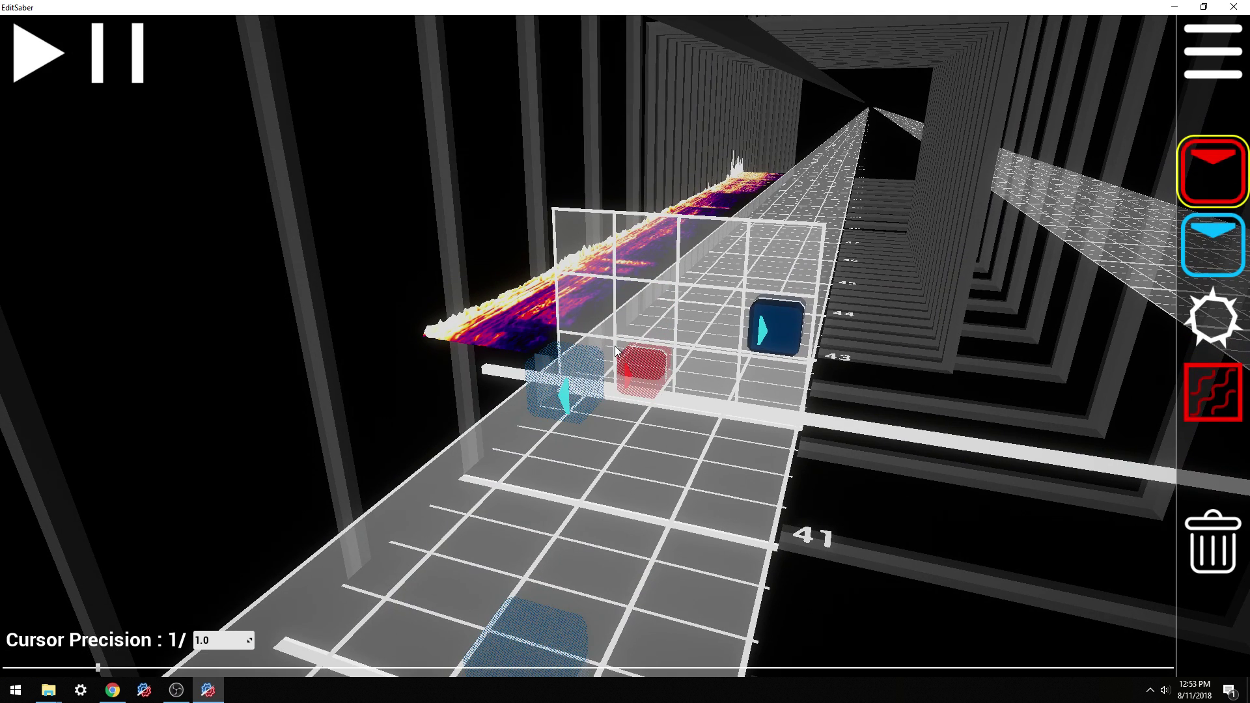
scroll(615, 346, "up", 1)
key("s")
right_click(678, 384)
Step: Place a diagonal red note at the top of the first column at beat 44 and a downward red note in the second column at beat 45
scroll(768, 423, "down", 6)
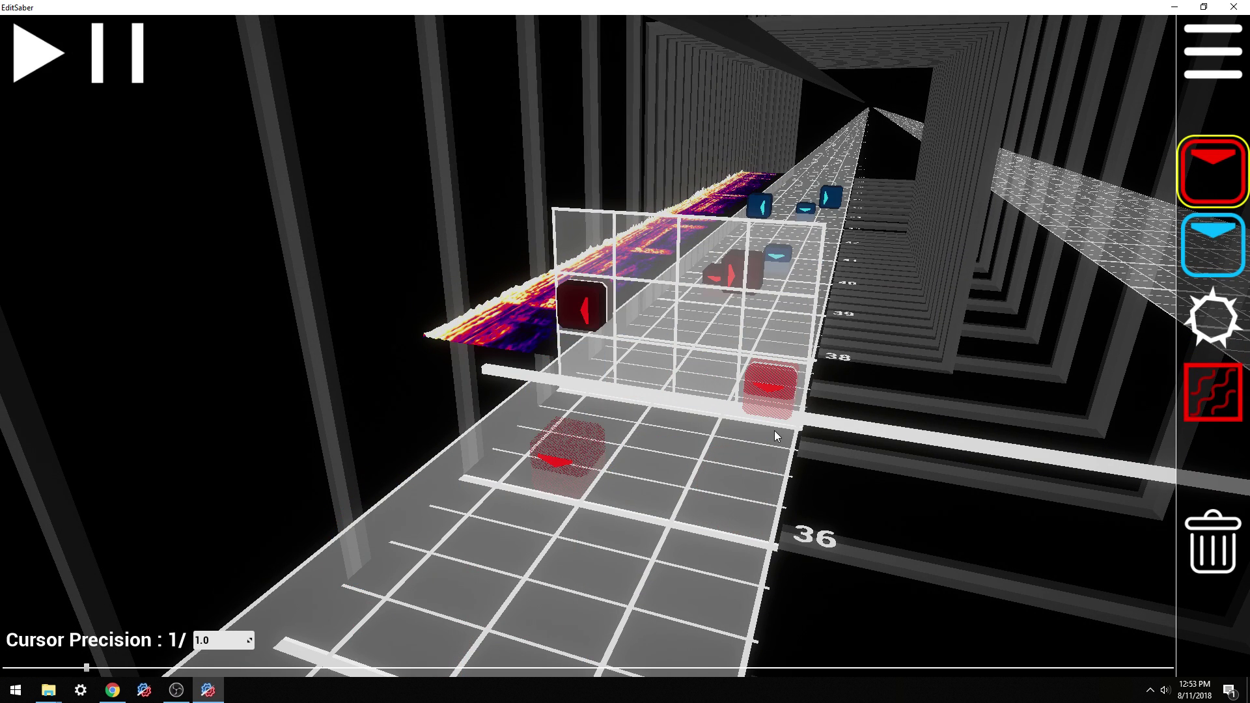
scroll(775, 430, "down", 7)
left_click(575, 234)
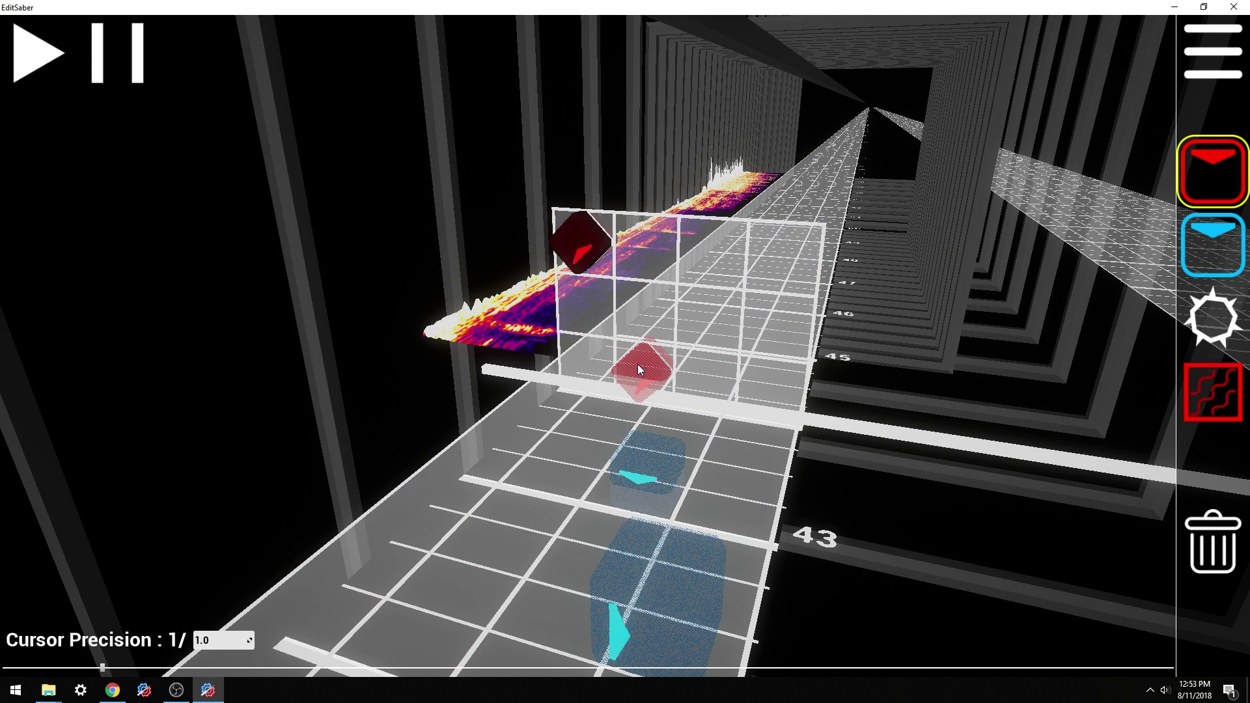
scroll(640, 359, "down", 1)
left_click(641, 362)
Step: Place a diagonal blue note at the top of the fourth column at beat 46 and a downward blue note in the third column at beat 47
scroll(641, 363, "down", 1)
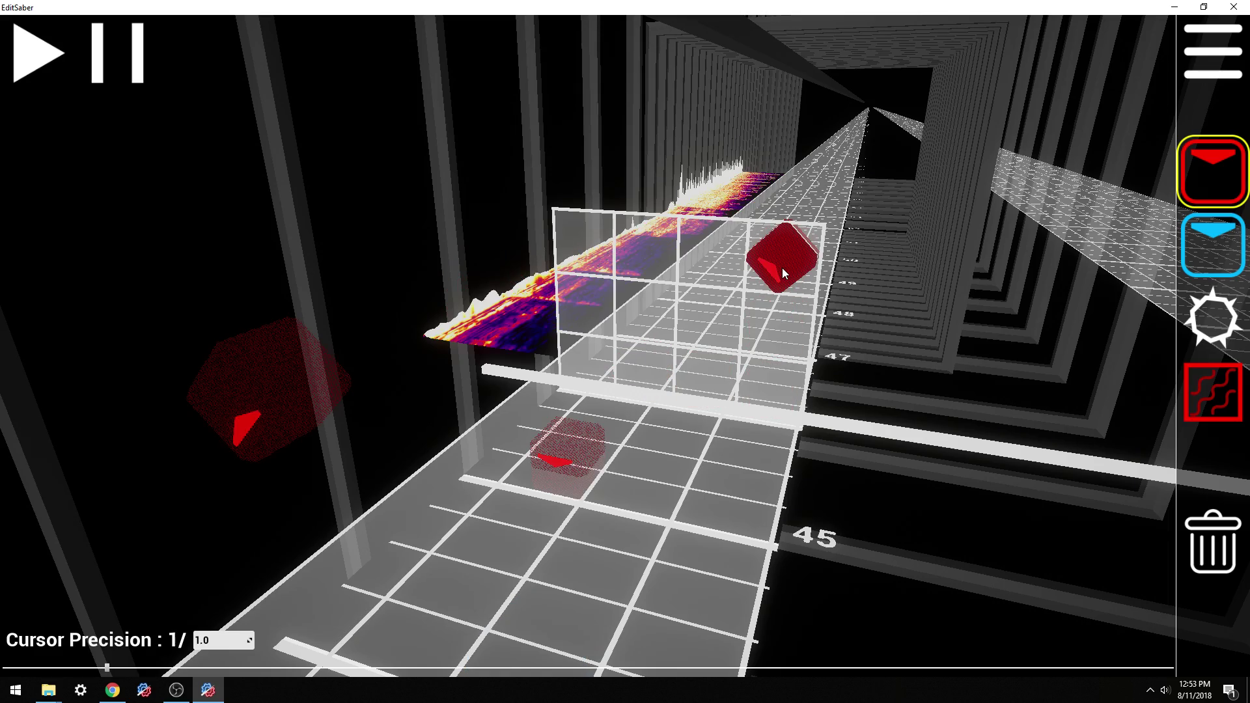
scroll(782, 267, "down", 1)
right_click(704, 392)
Step: Look back over the placed notes and save the map again
scroll(729, 473, "down", 15)
key("5")
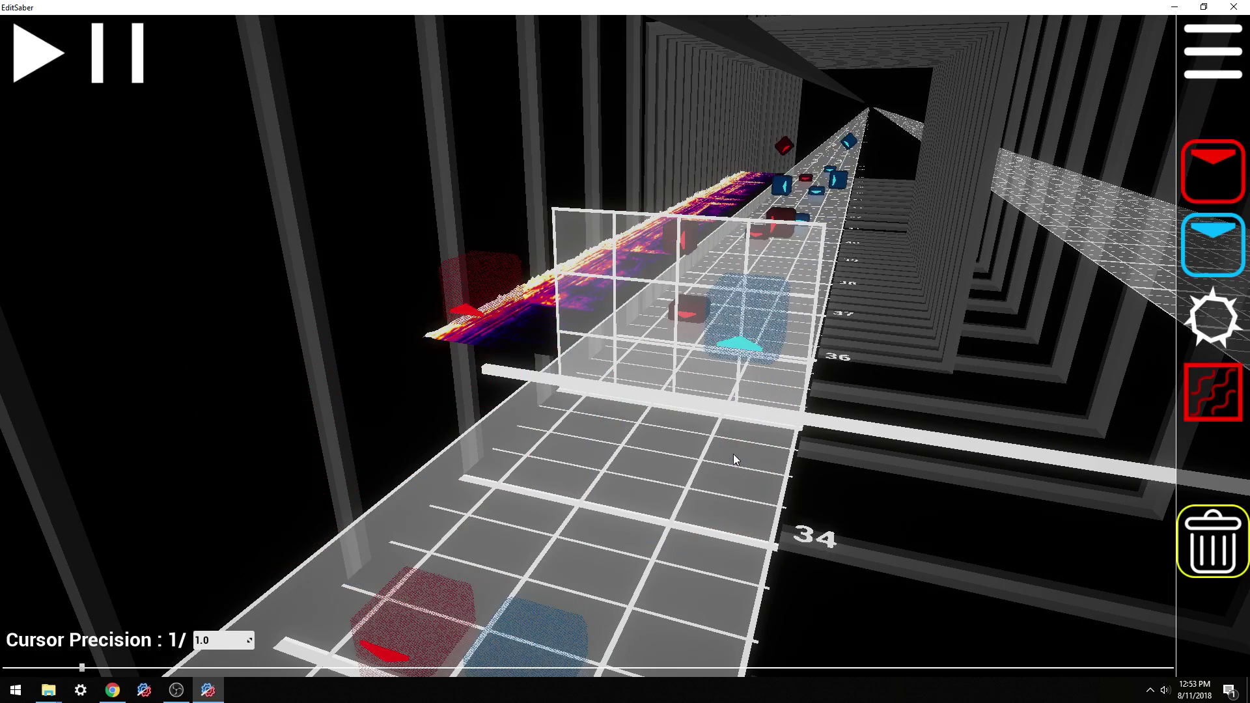
scroll(838, 392, "down", 4)
key("ctrl+s")
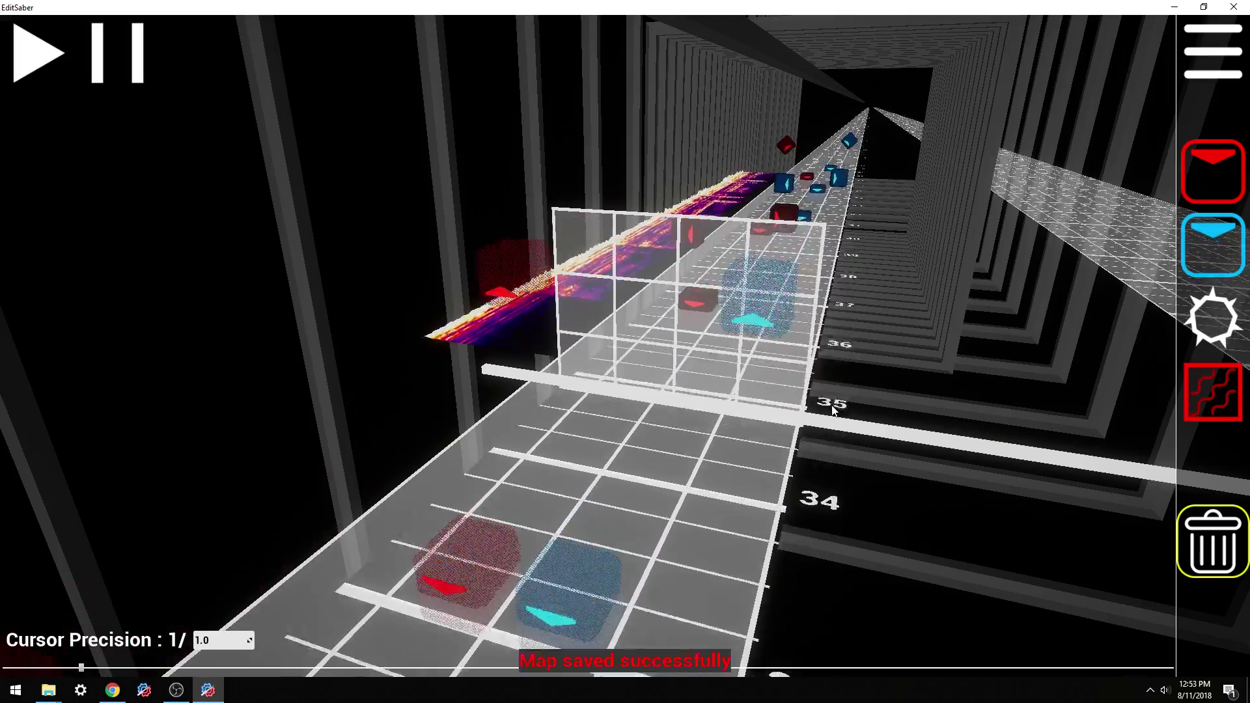
Step: Fill the top row at beat 48 with upward notes, blue in the third column and red in the other three
scroll(833, 410, "down", 4)
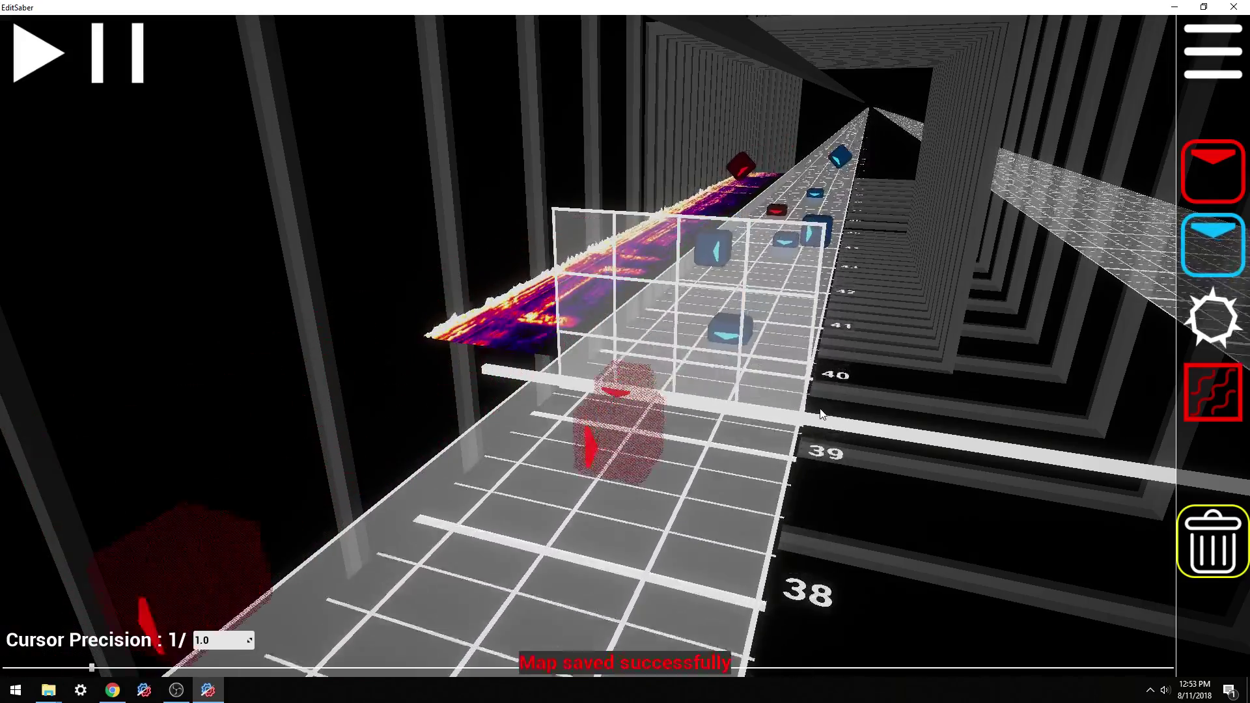
scroll(820, 415, "down", 5)
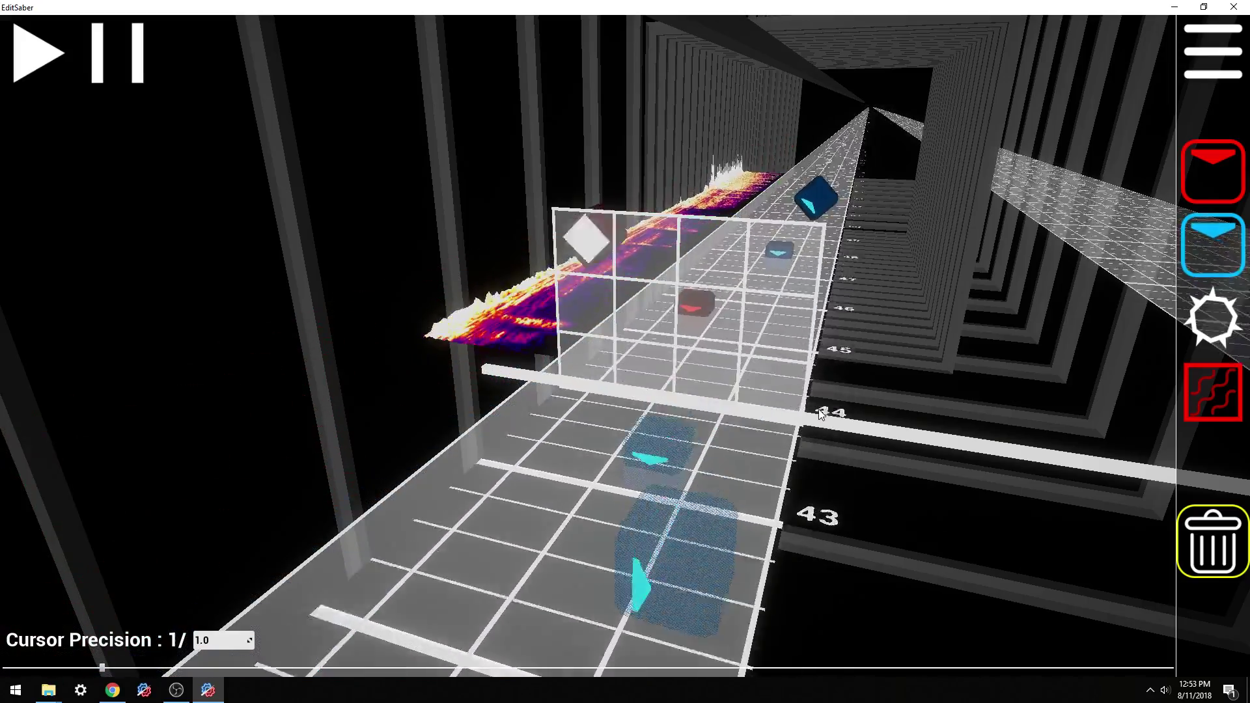
scroll(817, 411, "down", 3)
key("1")
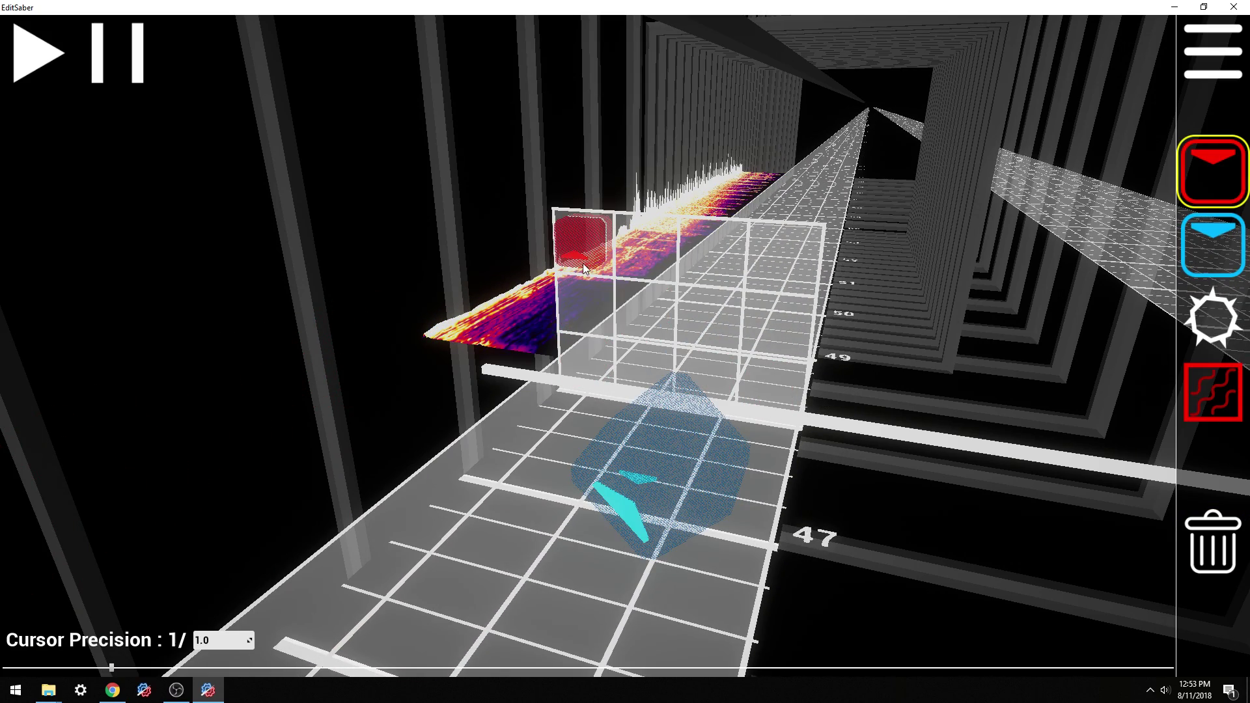
left_click(580, 241)
left_click(787, 270)
left_click(654, 258)
right_click(717, 254)
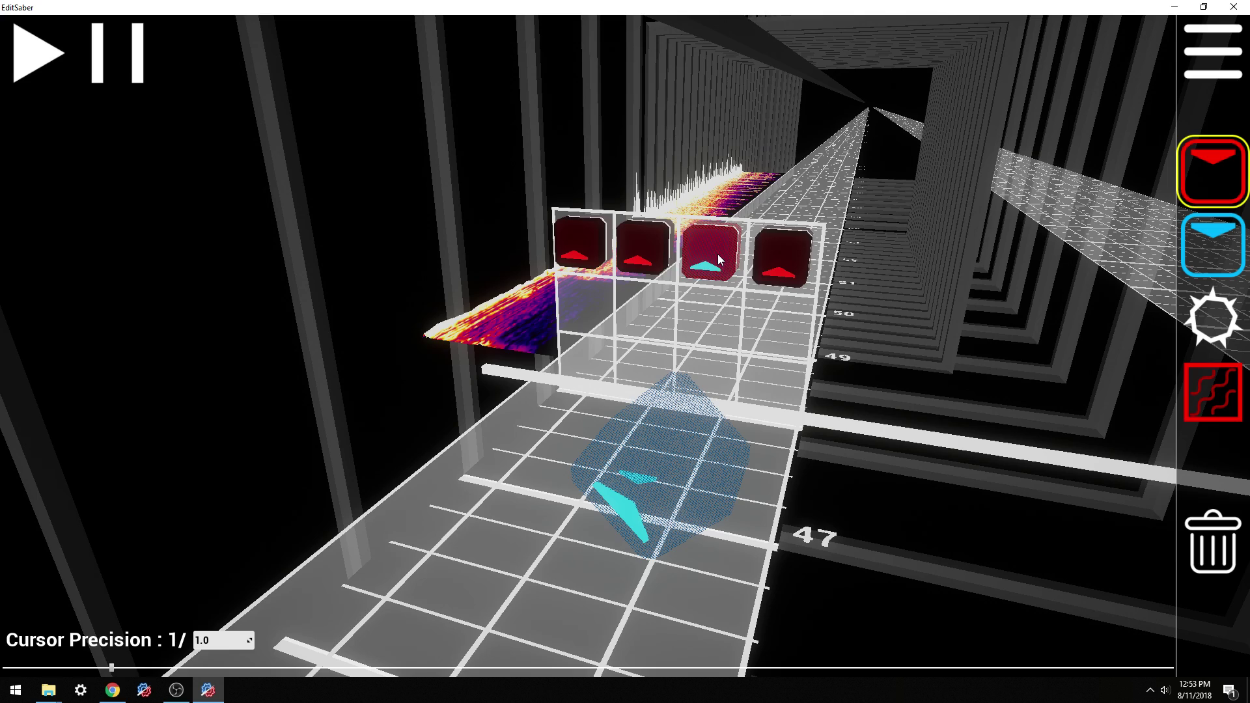
Step: Delete the red notes in the first and fourth columns at beat 48
key("5")
left_click(781, 257)
left_click(575, 254)
Step: Place diagonal red and blue notes in the outer columns of the bottom row at beat 49
scroll(706, 394, "up", 1)
key("1")
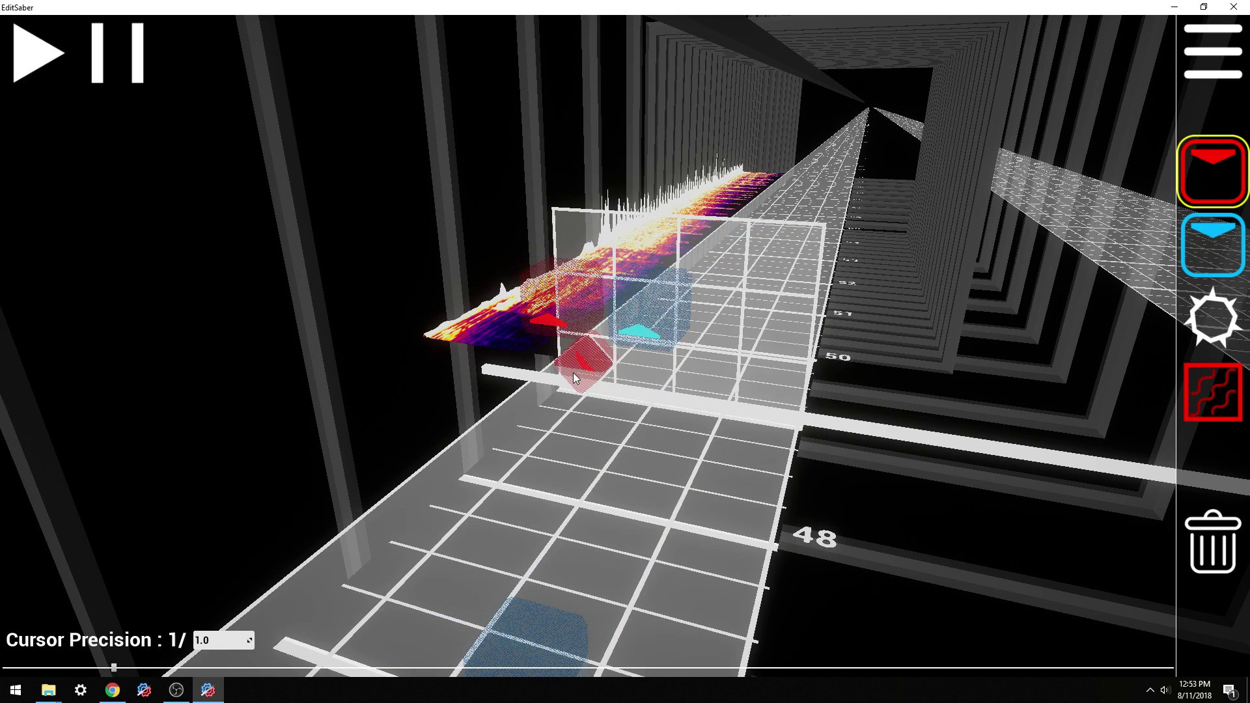
left_click(580, 362)
right_click(754, 398)
Step: Place red notes in the third column's middle row and the second column's bottom row at beat 50
scroll(756, 398, "up", 1)
left_click(692, 322)
left_click(643, 369)
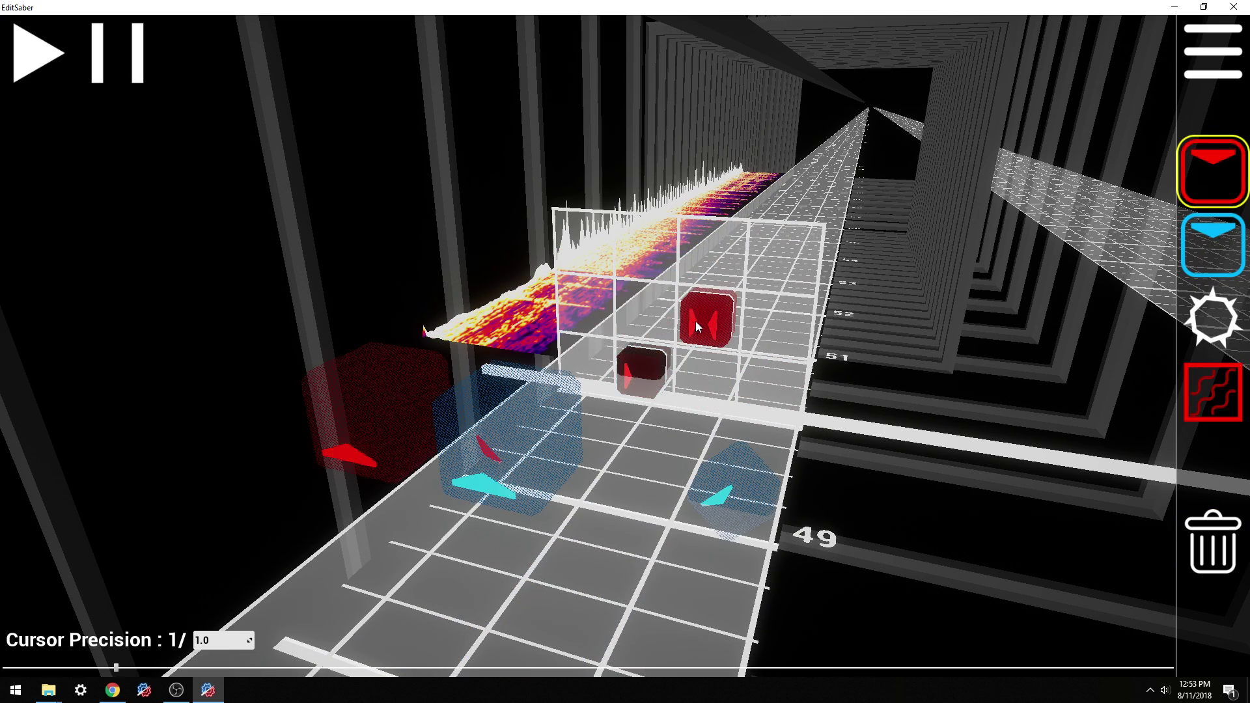
Step: Play back the notes leading up to beat 50
scroll(693, 321, "down", 8)
key("5")
key("space")
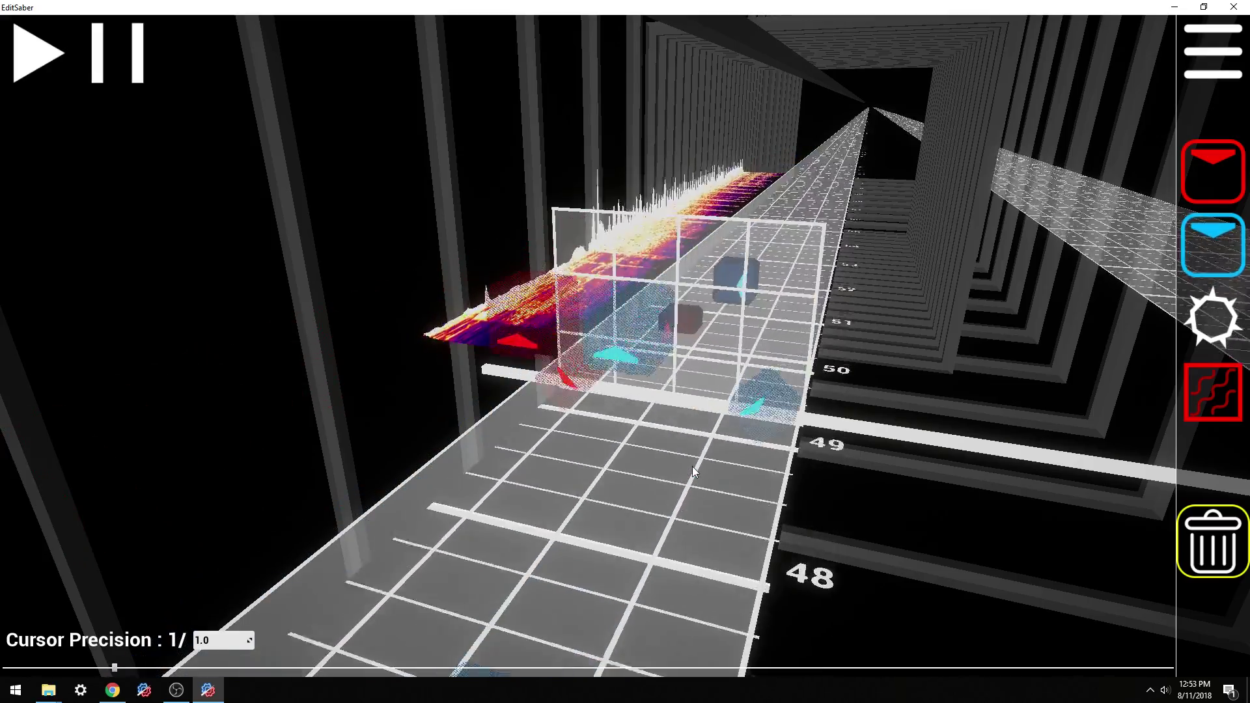
key("space")
Step: Place red and blue note pairs: sideways in the outer columns at beat 52, diagonal there at 53, and downward in the inner columns at 54
key("1")
left_click_drag(584, 305, 561, 305)
right_click_drag(779, 325, 805, 326)
scroll(781, 326, "up", 1)
middle_click(586, 361)
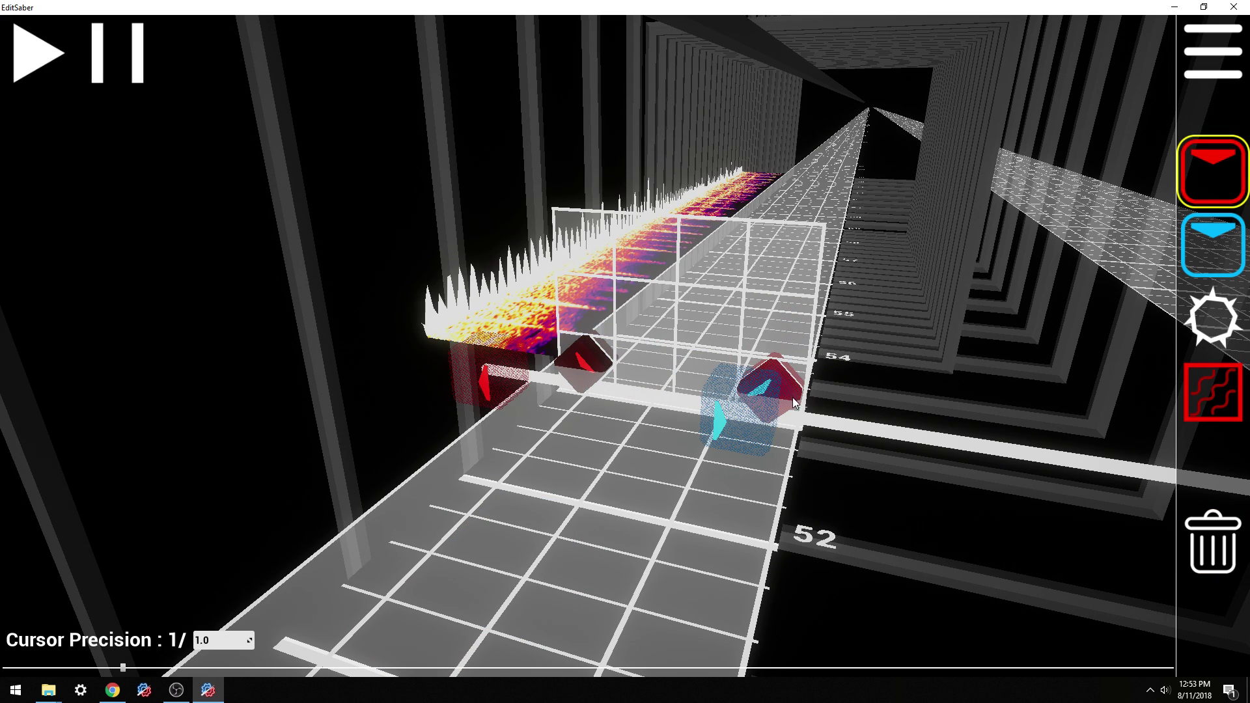
scroll(791, 397, "down", 1)
Step: Save the map
scroll(705, 382, "down", 5)
scroll(630, 463, "up", 1)
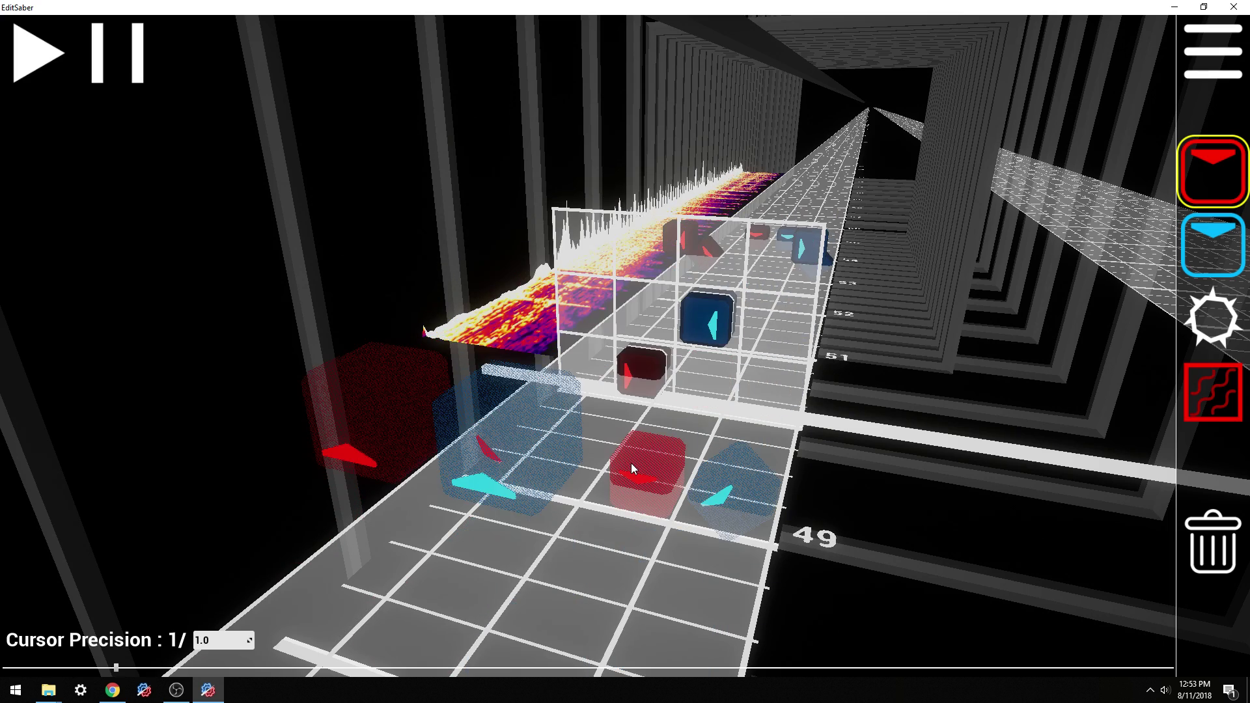
key("5")
scroll(673, 430, "down", 2)
scroll(670, 441, "down", 15)
key("ctrl+s")
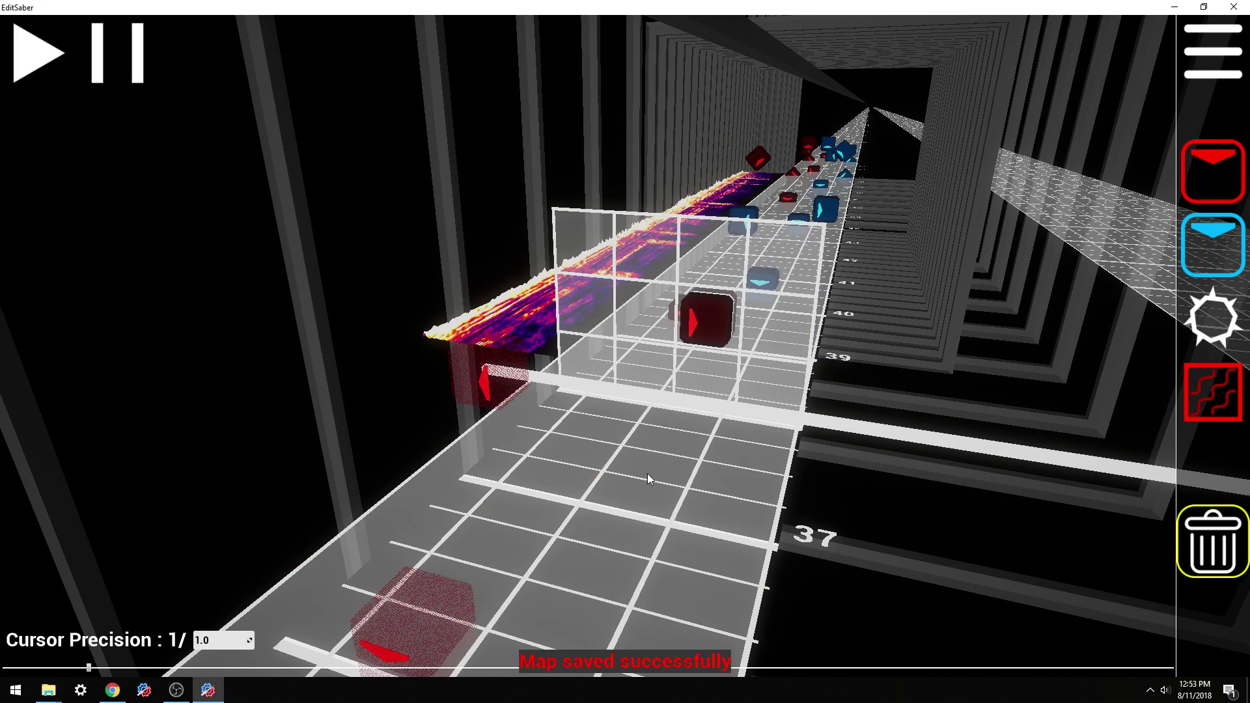
Step: Review the arrangement of the notes already mapped between beats 22 and 38
scroll(639, 454, "up", 3, "ctrl")
scroll(639, 454, "down", 2)
scroll(648, 453, "down", 4)
scroll(652, 451, "down", 3, "ctrl")
scroll(652, 451, "down", 9)
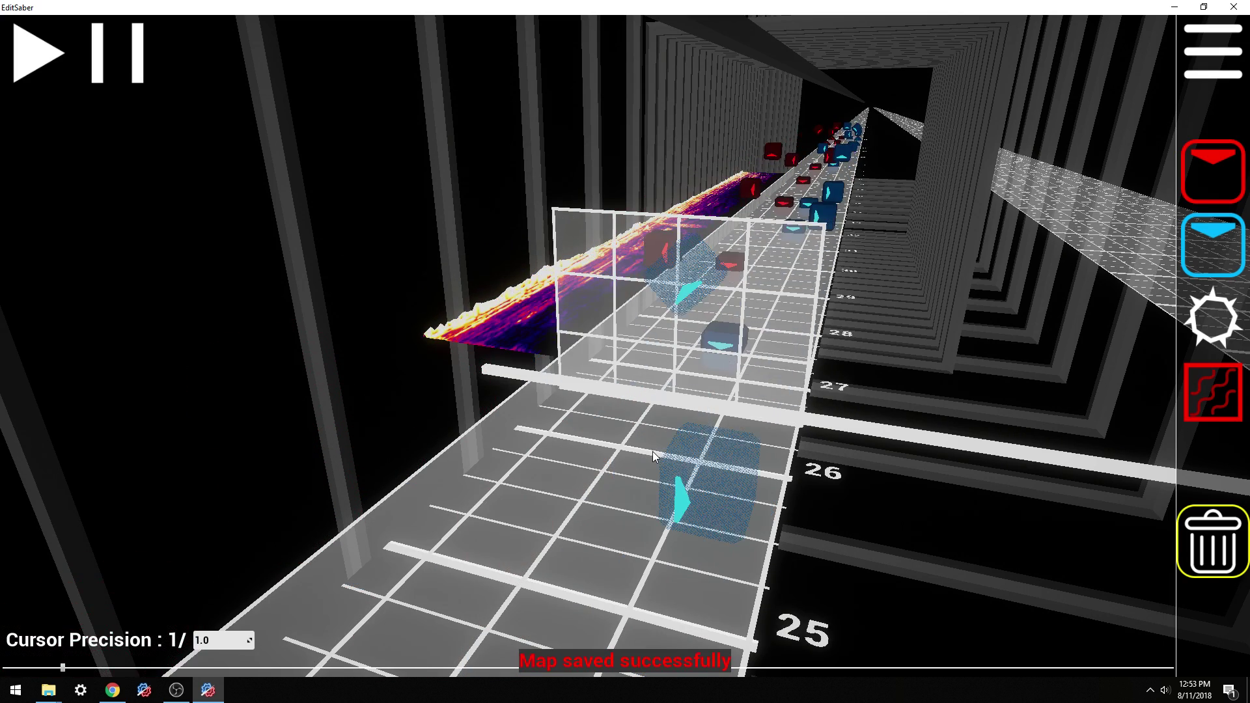
key("s")
mouse_move(652, 451)
right_mouse_down()
mouse_move(502, 516)
mouse_move(603, 496)
mouse_move(658, 458)
right_mouse_up()
key("a")
scroll(629, 374, "down", 6)
scroll(732, 392, "up", 2)
key("a")
right_click_drag(732, 392, 624, 346)
key("d")
key("w")
scroll(625, 346, "down", 2)
scroll(661, 369, "down", 4)
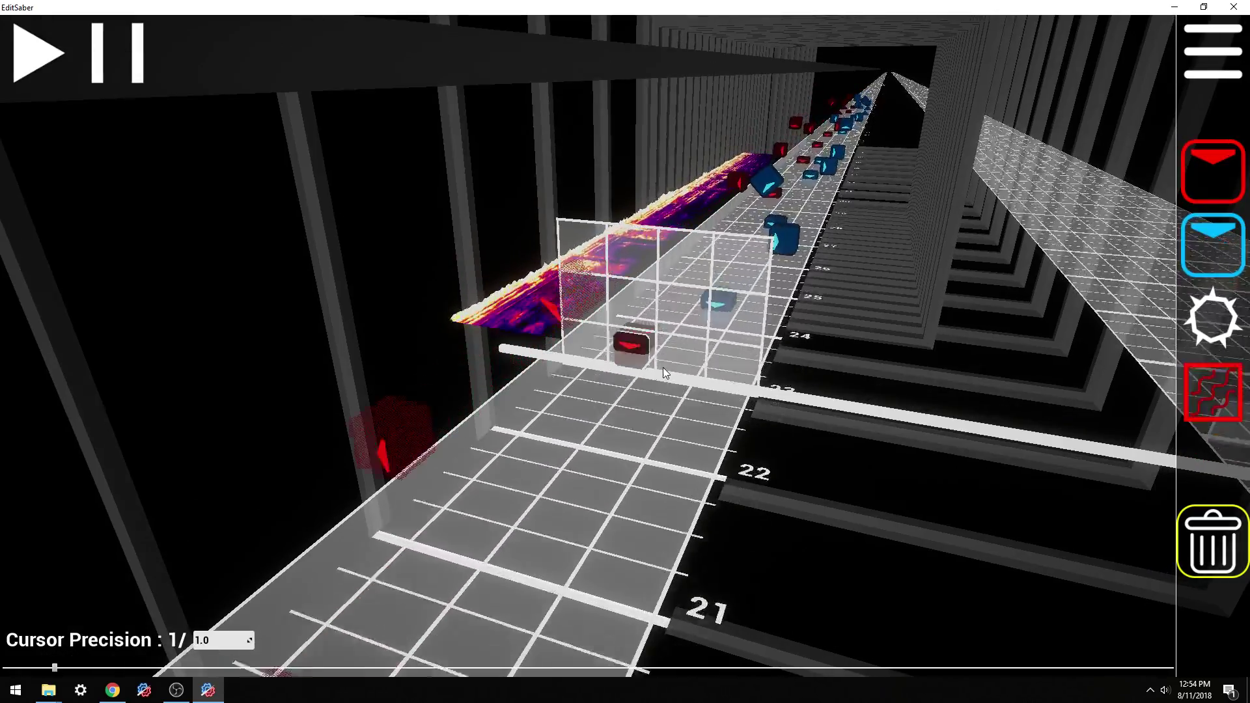
scroll(663, 366, "down", 5)
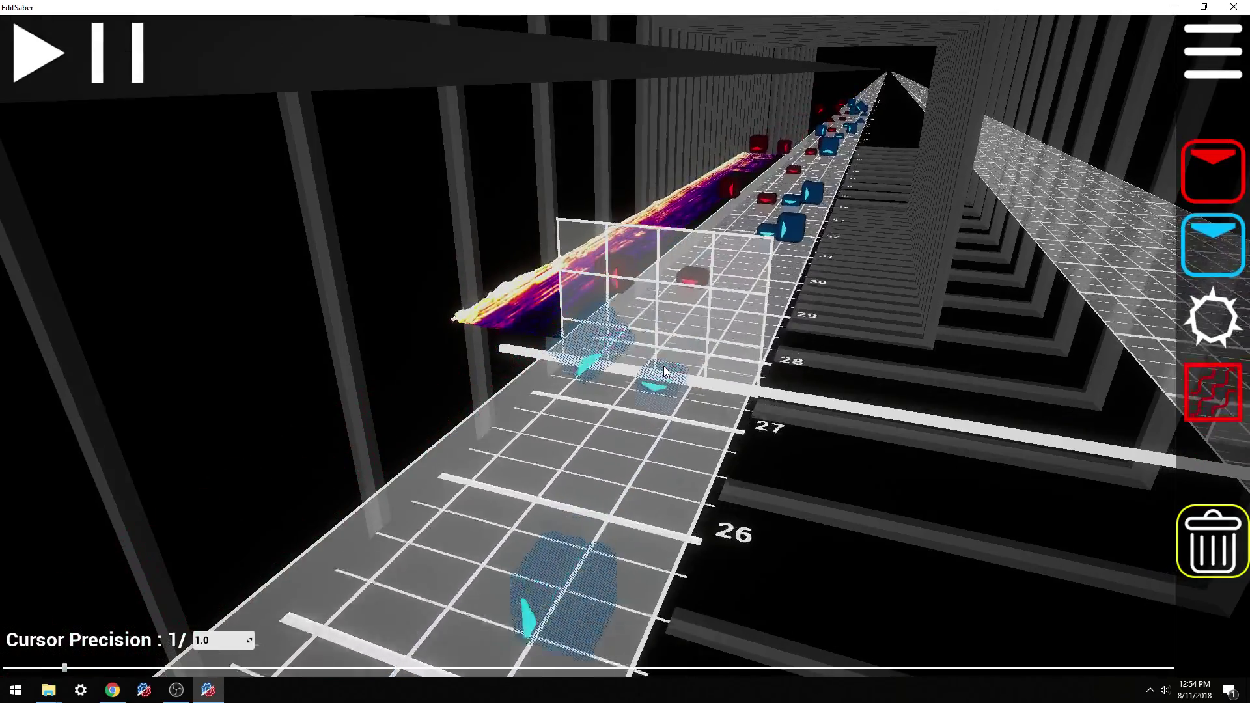
scroll(663, 366, "down", 4)
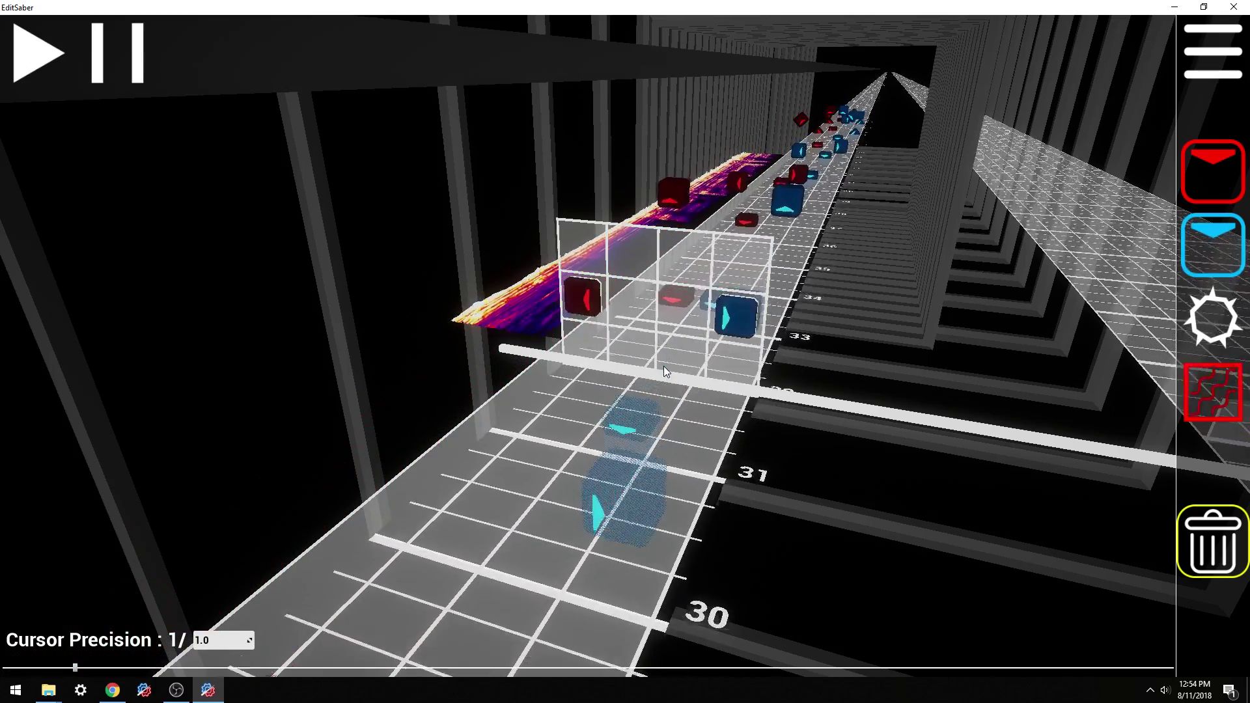
scroll(663, 366, "down", 1)
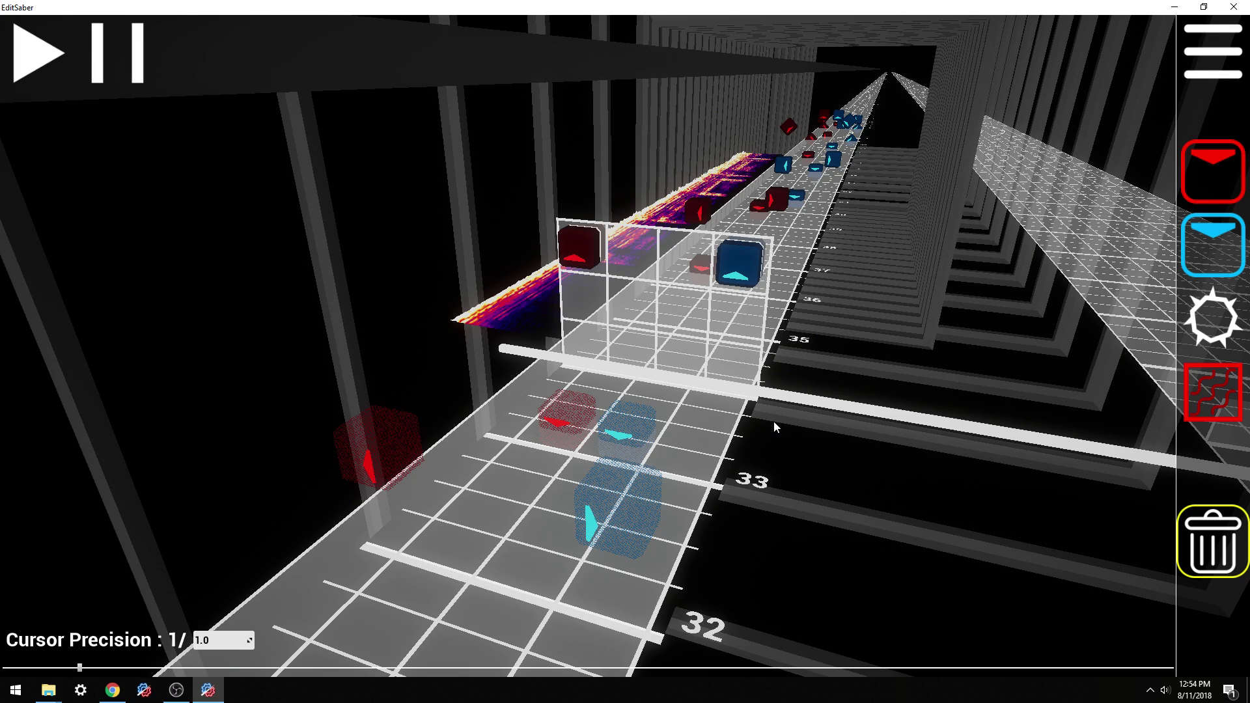
scroll(773, 420, "up", 2)
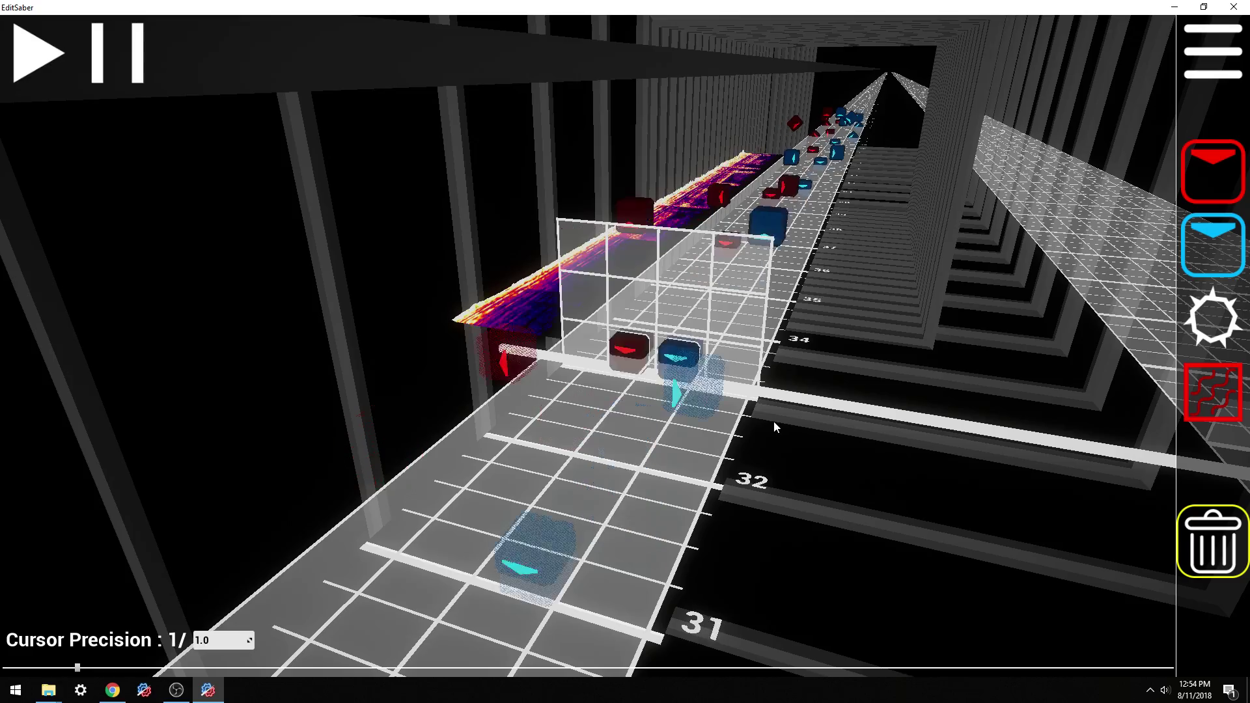
Step: Play back the map from beat 33 to the end of the placed notes
key("space")
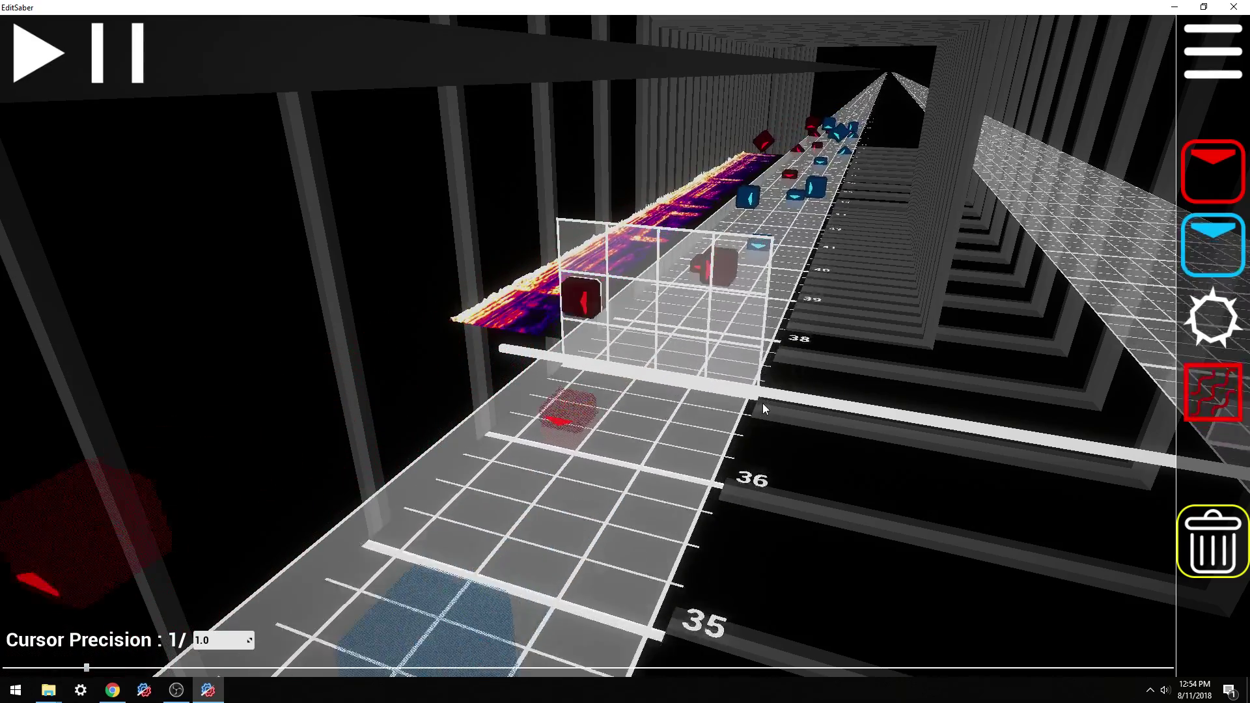
key("space")
scroll(932, 212, "up", 2)
key("space")
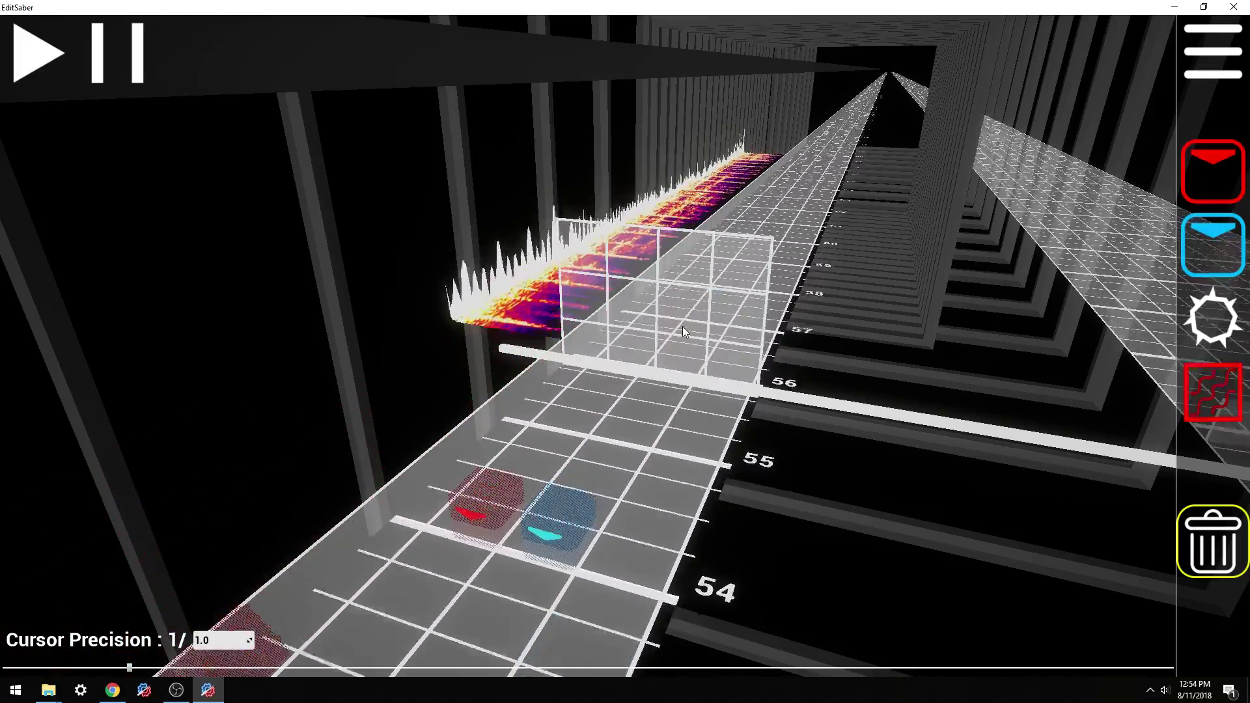
key("space")
Step: Place diagonal red and blue notes in the first two columns at beat 56 and in the last two columns at beat 58
key("1")
left_click(581, 296)
scroll(634, 349, "up", 2)
left_click(699, 352)
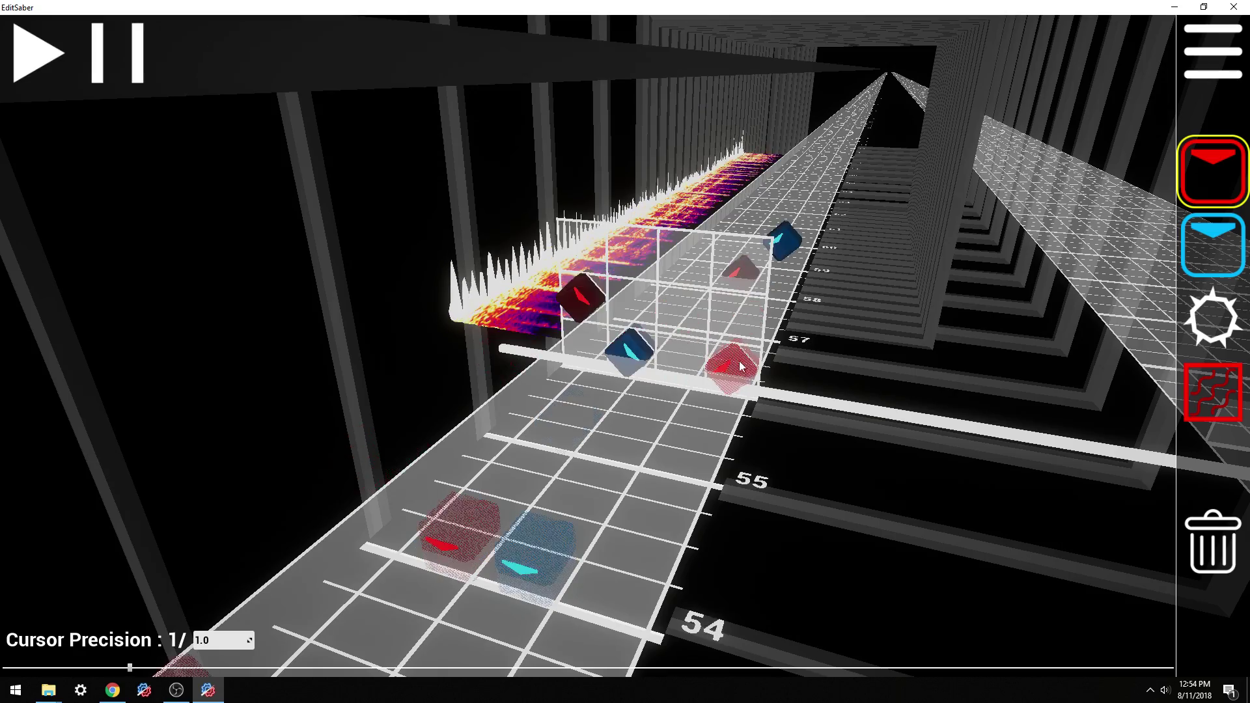
Step: Play back the section leading up to beat 60
scroll(739, 365, "down", 6)
key("5")
key("space")
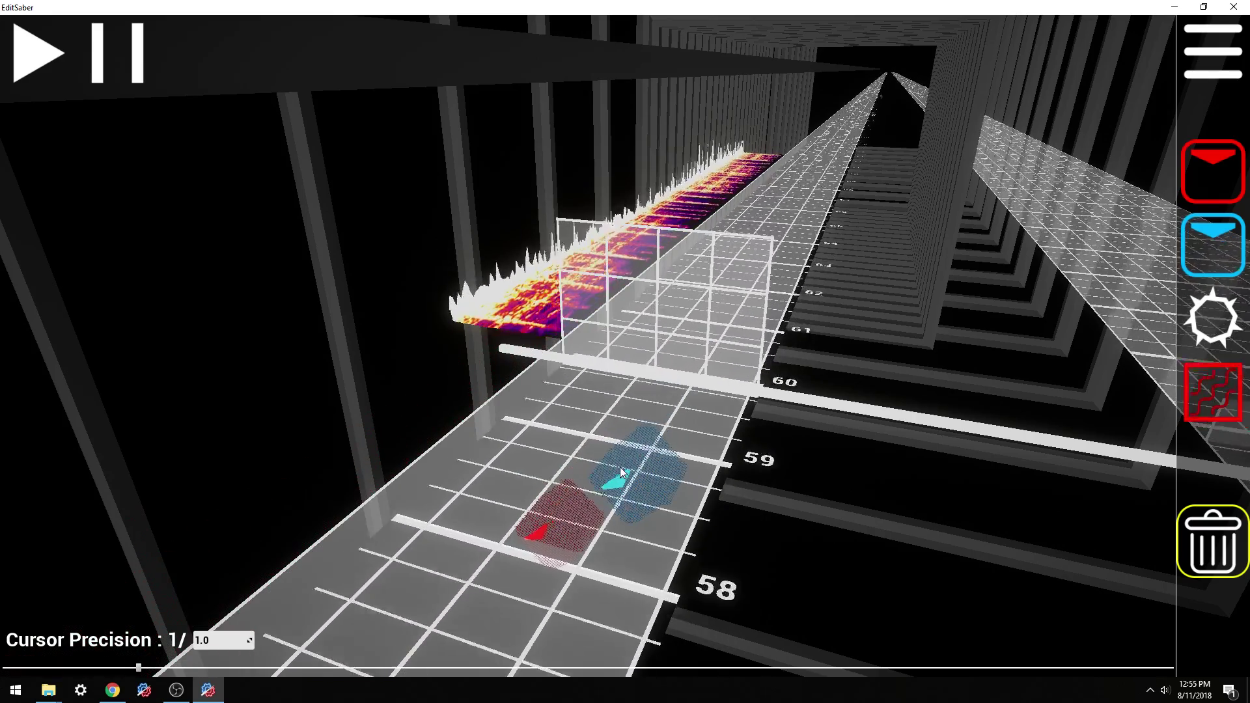
Step: Place diagonal top-row notes, red at beat 60 and blue at beat 61, plus a downward pair in the inner columns' bottom row at beat 62
key("1")
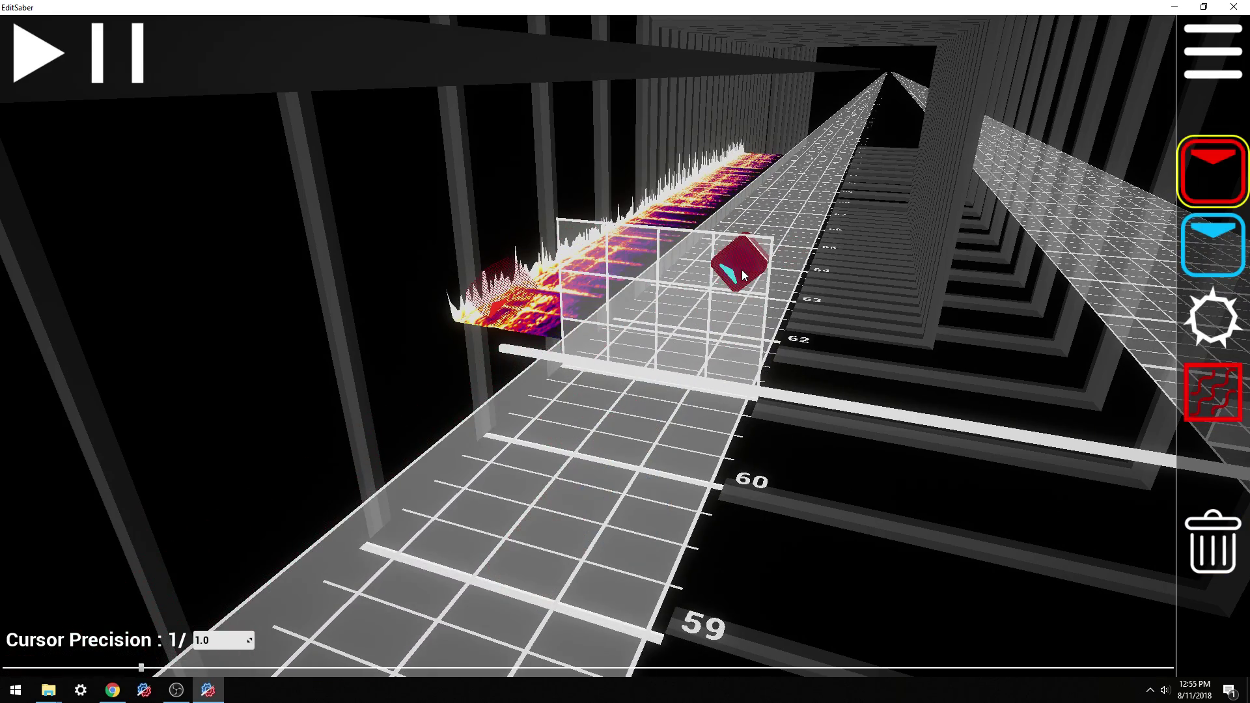
scroll(742, 270, "up", 1)
left_click(623, 357)
right_click(670, 360)
Step: Play on from beat 58 and place diagonal red and blue note pairs at beats 64 and 66
scroll(660, 457, "down", 4)
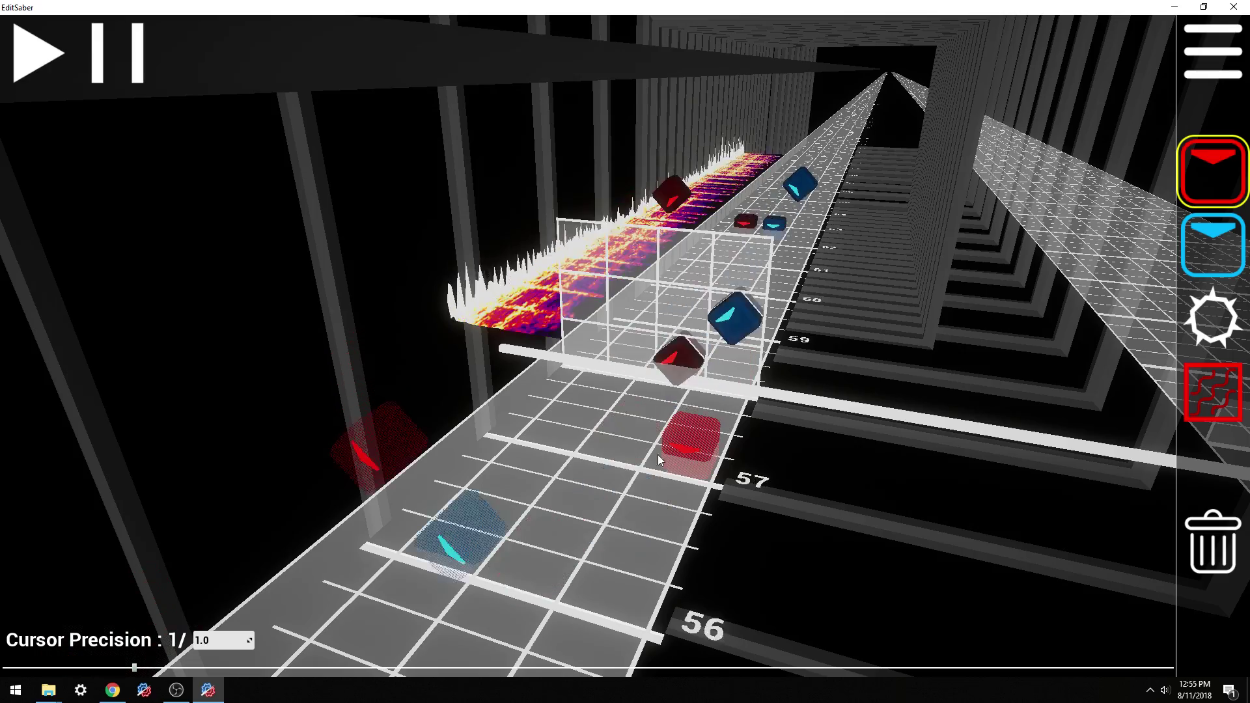
key("space")
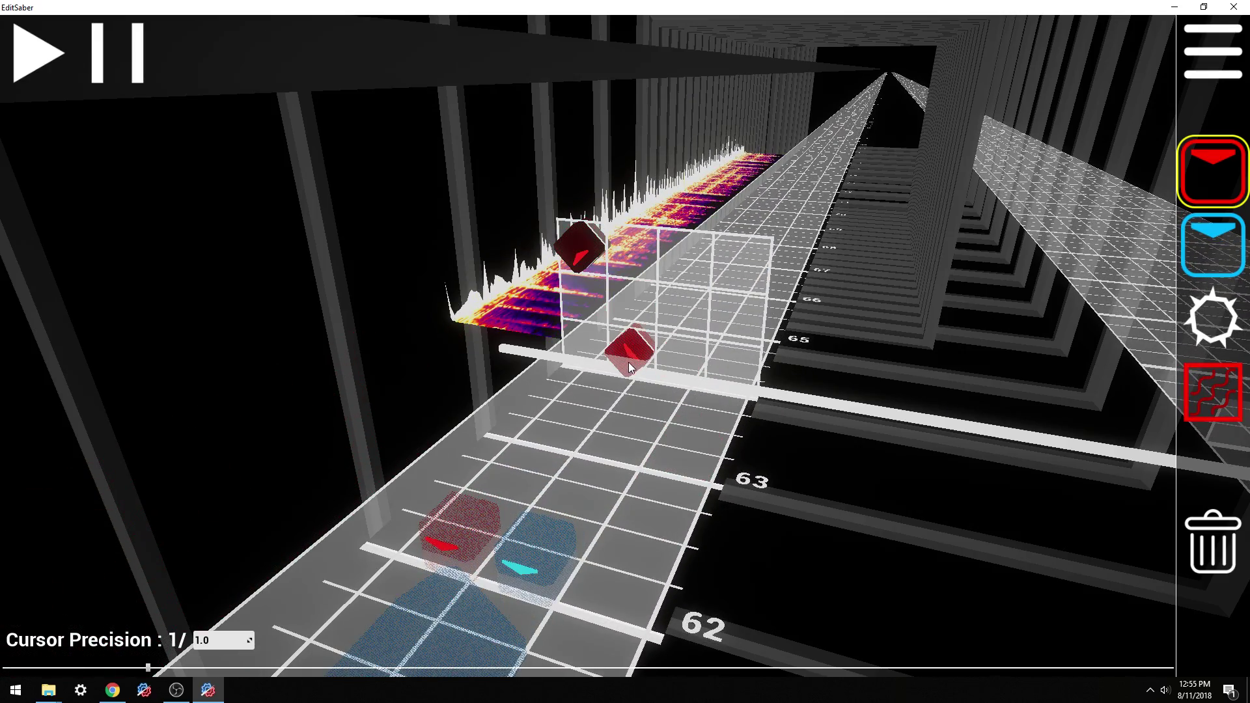
right_click(629, 363)
scroll(631, 364, "up", 2)
right_click(740, 262)
left_click(683, 354)
Step: Review the notes from beat 58 through beat 67
scroll(732, 338, "down", 1)
key("5")
scroll(689, 458, "down", 7)
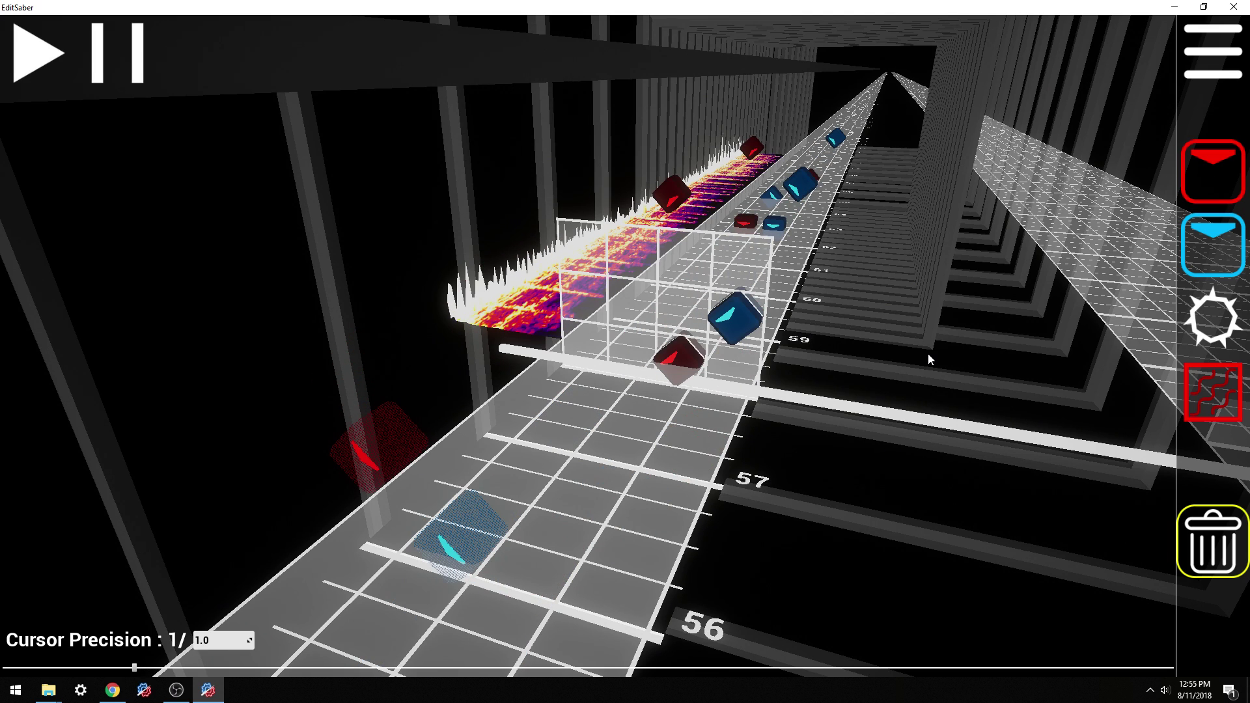
scroll(929, 358, "up", 9)
scroll(912, 387, "down", 3)
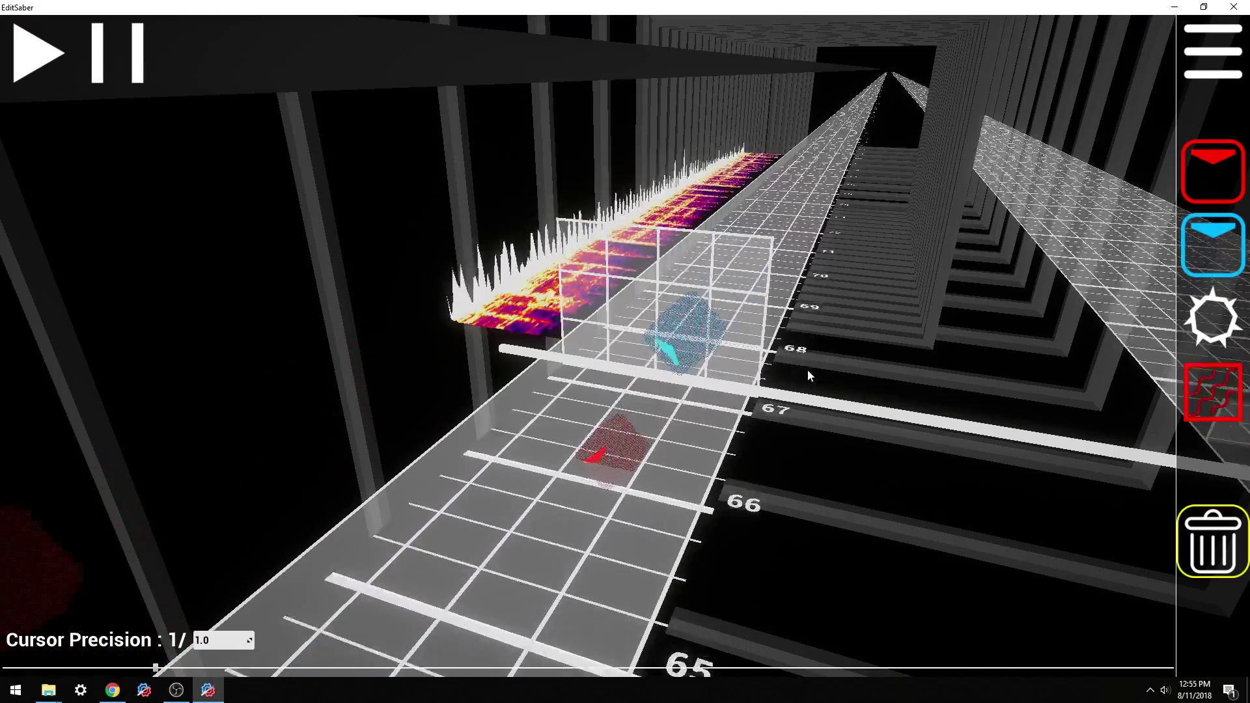
Step: Place diagonal red and blue bottom-row notes in the first two columns at beat 68 and in the last two columns at beat 70
key("1")
left_click(583, 342)
right_click(622, 349)
scroll(638, 353, "up", 1)
scroll(740, 383, "up", 1)
left_click(690, 380)
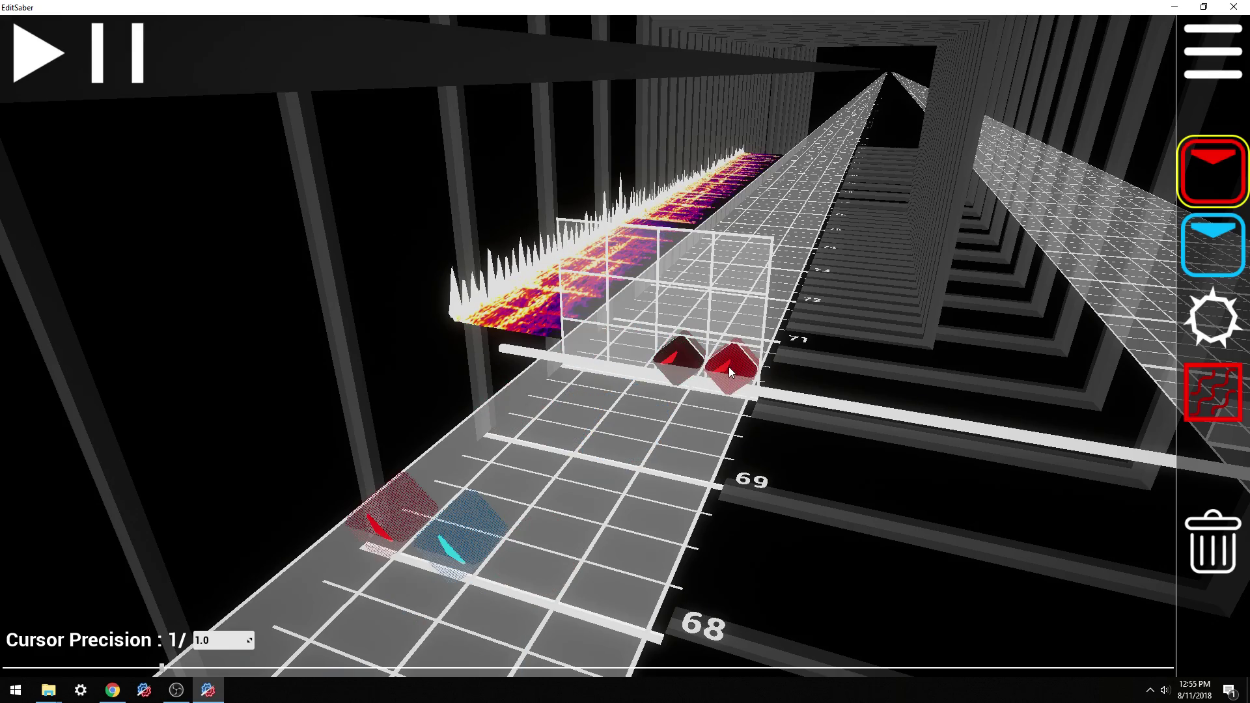
right_click(731, 367)
Step: Play back the newest notes through beat 70
scroll(742, 374, "up", 1)
scroll(729, 390, "down", 3)
scroll(666, 422, "down", 3)
key("5")
key("space")
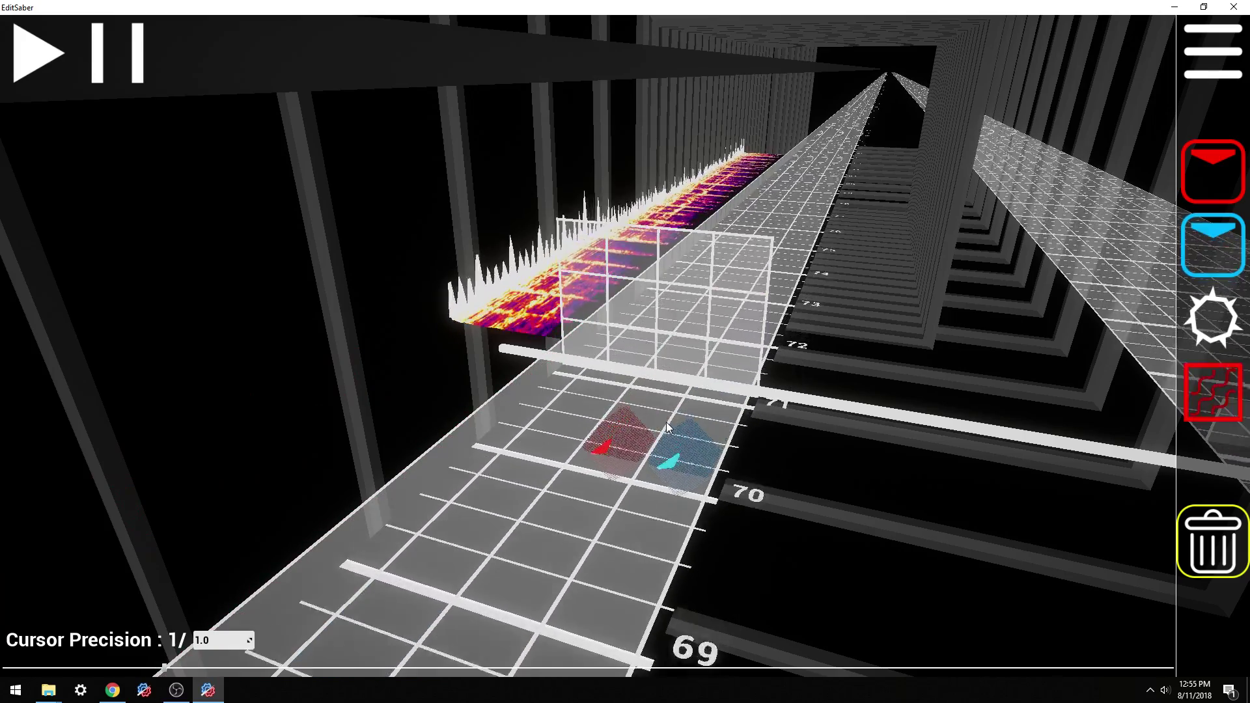
Step: Place diagonal notes in the bottom row at beat 72, red in the first column and blue in the fourth
key("1")
left_click(589, 361)
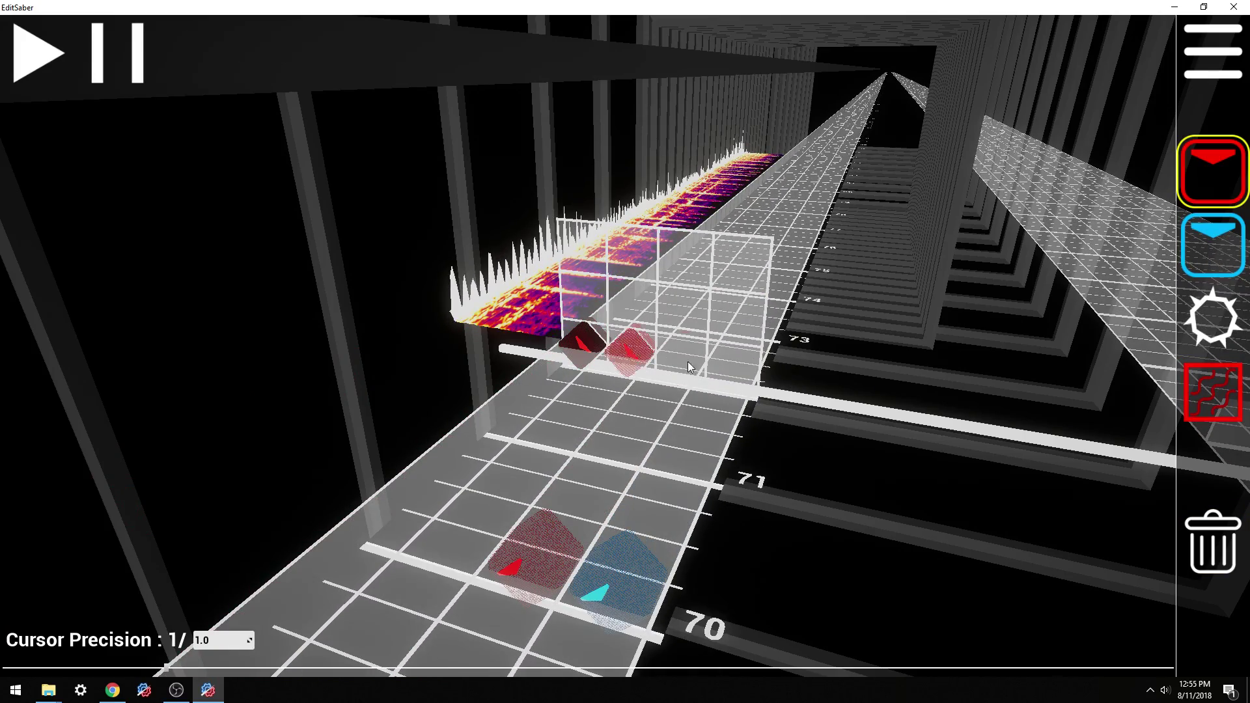
scroll(731, 374, "down", 1)
Step: Try sideways notes at beat 75, blue in the third column's middle row and red in the second column's bottom row
scroll(729, 385, "up", 2)
left_click(685, 310)
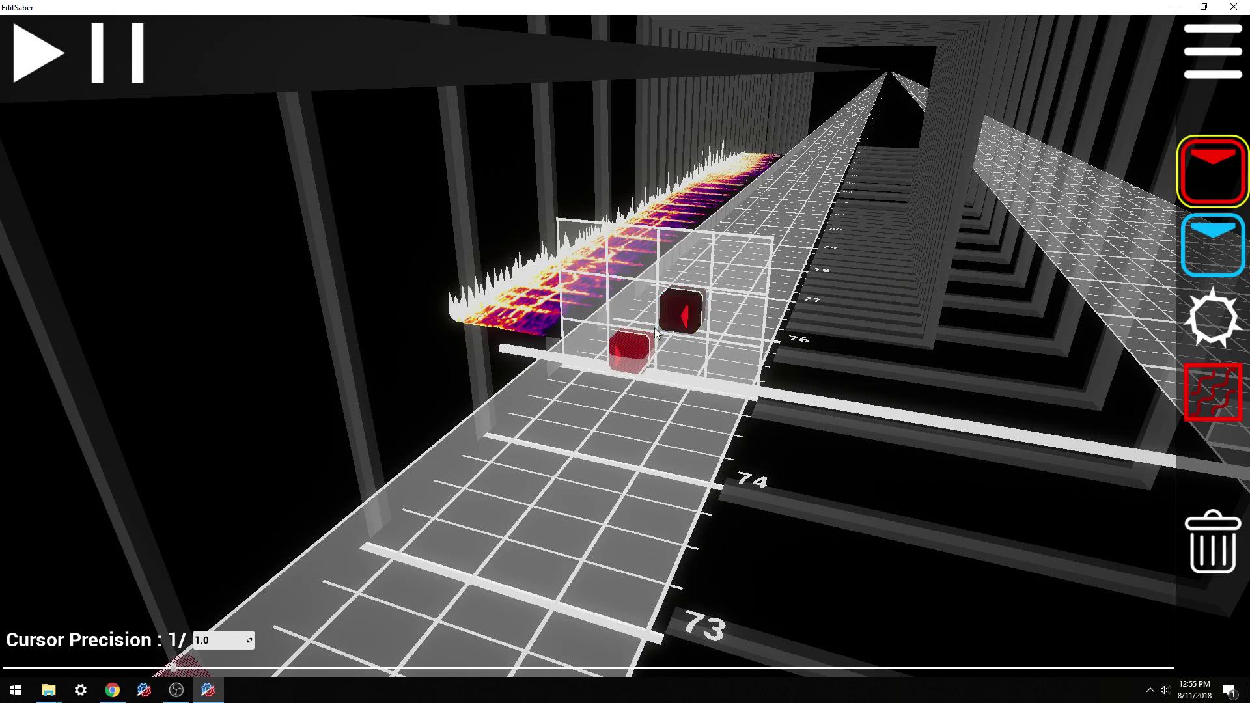
left_click(644, 335)
middle_click(685, 309)
Step: Play back the passage around beat 72 to check the note timing
scroll(676, 416, "down", 6)
key("5")
key("space")
key("space")
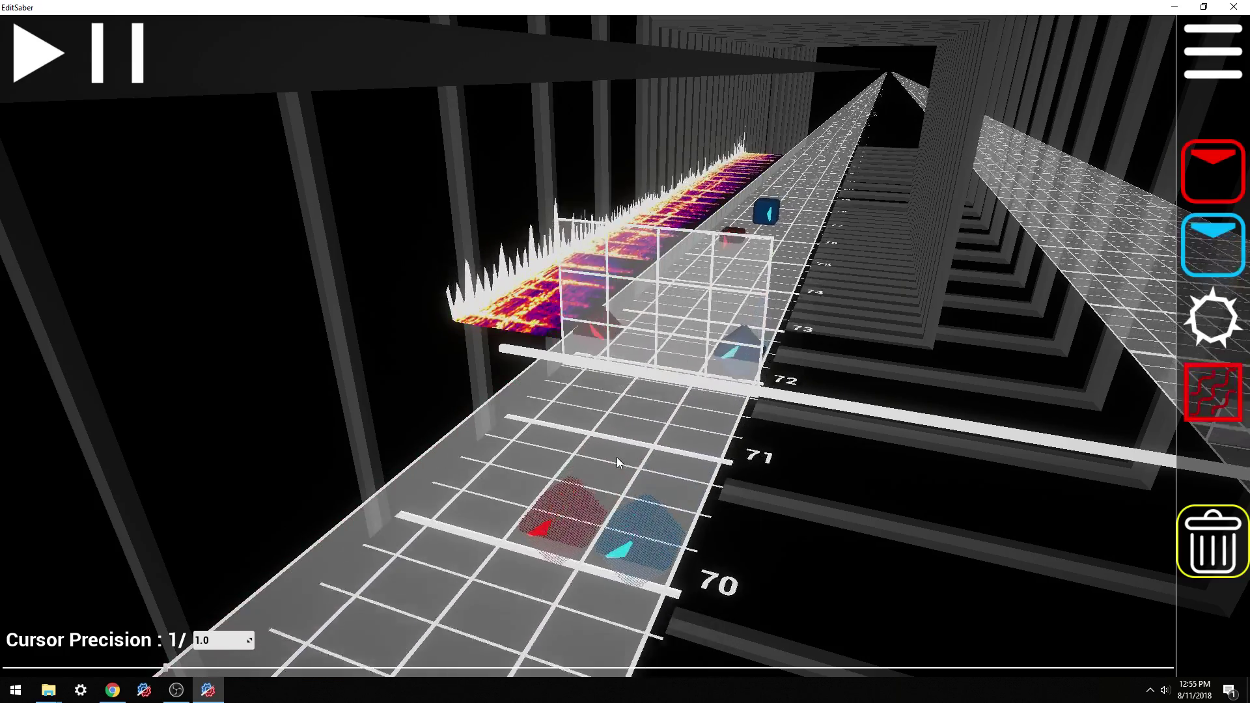
key("space")
Step: Place the sideways blue and red notes in the third and second columns at beat 74 and delete the pair at beat 75
key("1")
left_click(685, 315)
left_click(633, 347)
middle_click(684, 312)
key("5")
scroll(677, 325, "down", 1)
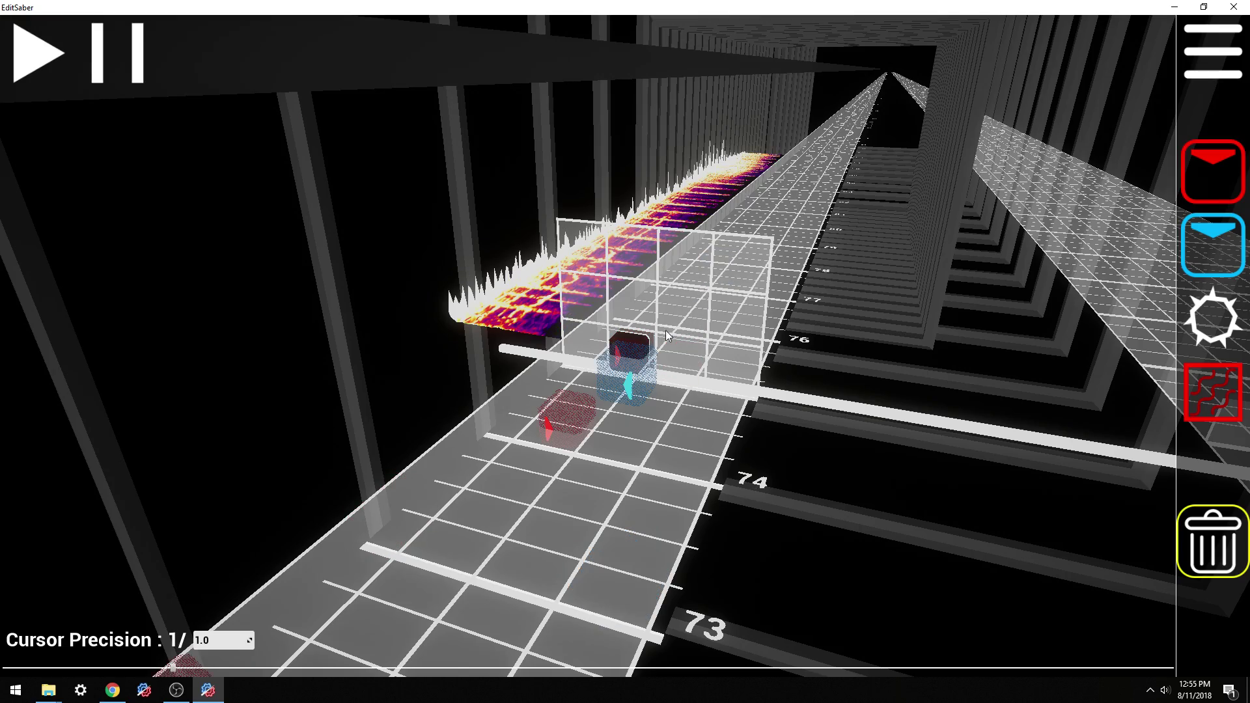
Step: Play back from beat 69 and place sideways red and blue notes in the middle row's outer columns at beat 76
scroll(680, 353, "up", 6)
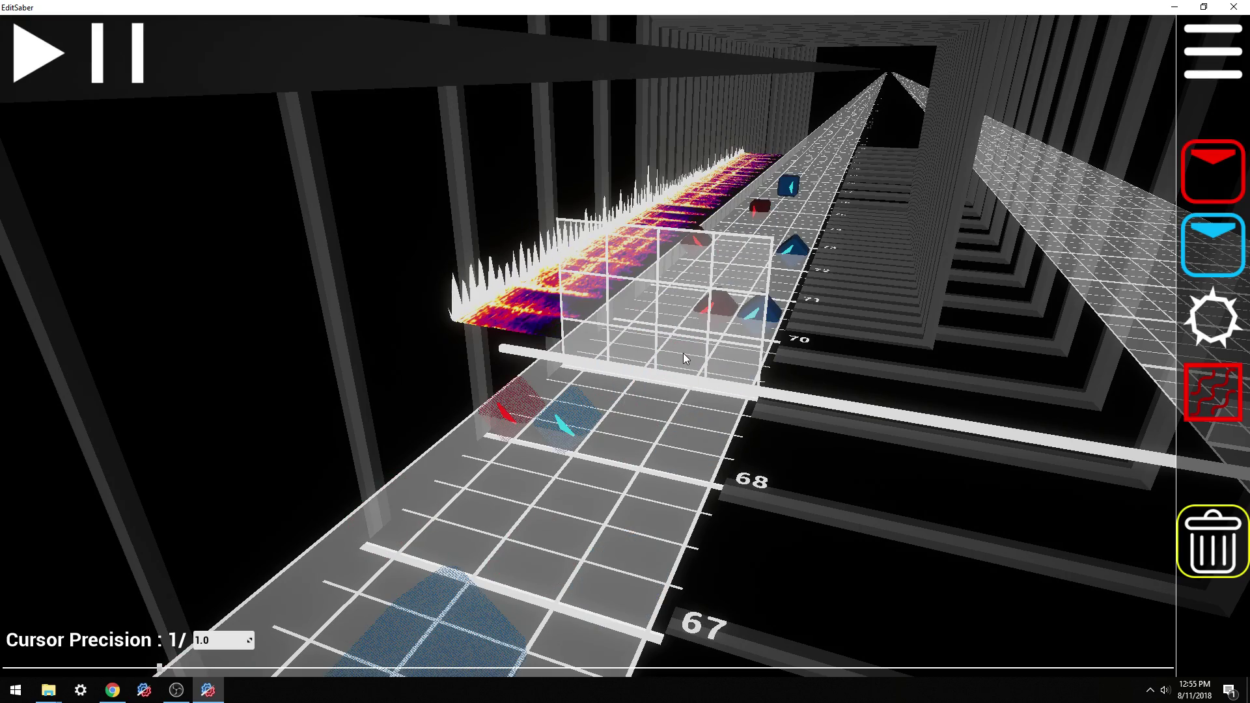
key("space")
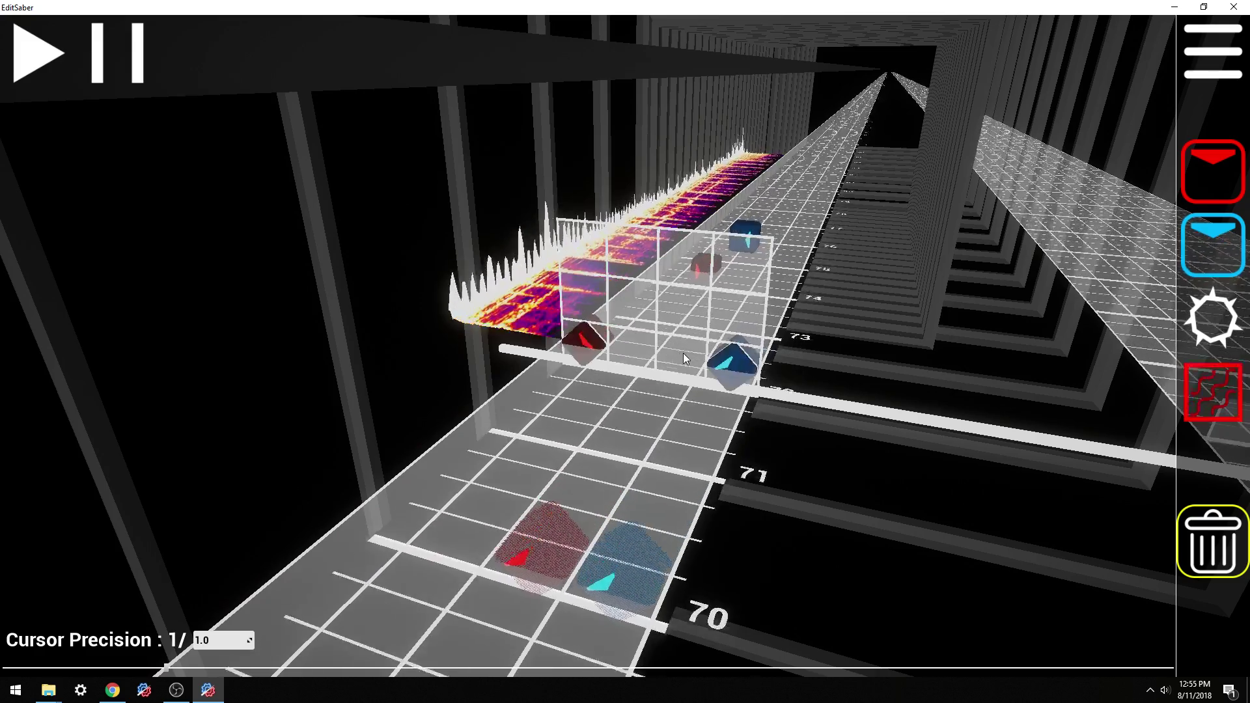
key("1")
left_click(581, 297)
left_click(738, 319)
right_click(730, 323)
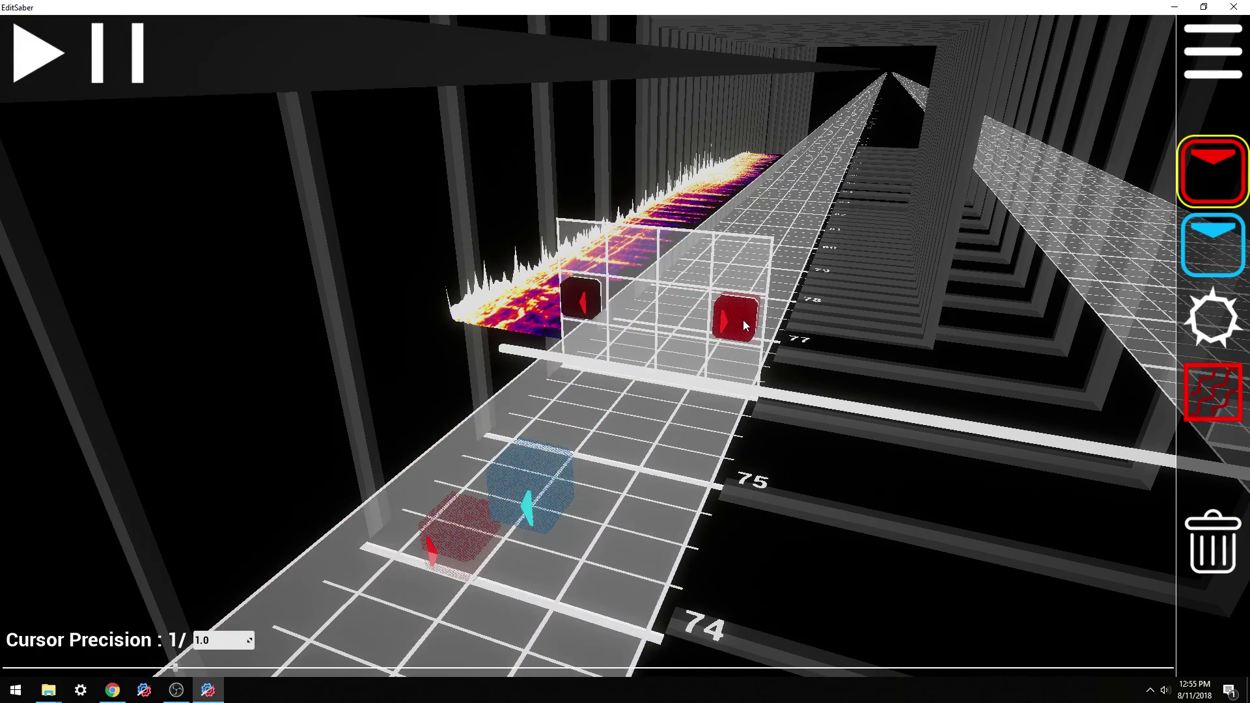
Step: Place red and blue notes in the inner columns, downward in the bottom row at beat 77 and upward in the top row at 78
left_click(622, 350)
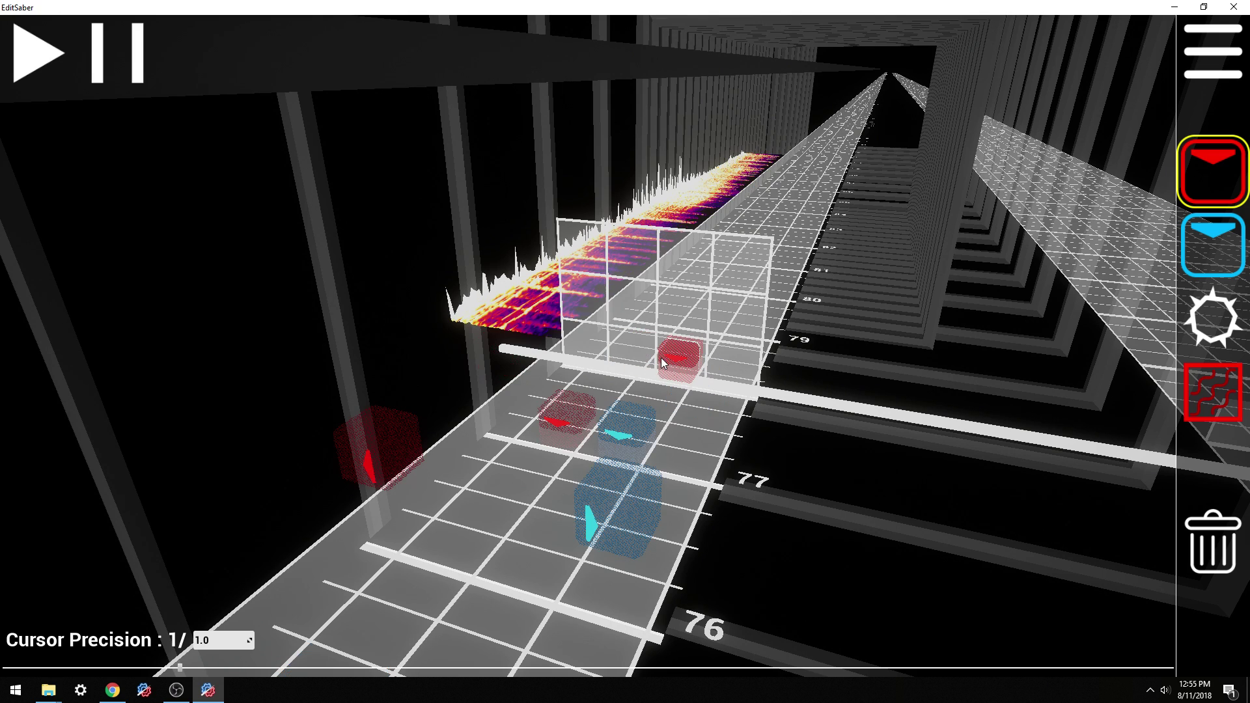
left_click(633, 253)
right_click(685, 259)
Step: Place bottom-row red and blue pairs, diagonal in the outer columns at beat 79 and downward in the inner columns at beat 80
scroll(658, 352, "up", 1)
left_click(581, 364)
scroll(717, 375, "down", 1)
scroll(650, 417, "up", 3)
scroll(620, 466, "down", 2)
Step: Play back the notes up to beat 80 and go on to beat 82
key("5")
key("space")
scroll(575, 471, "down", 2)
scroll(609, 435, "up", 3)
scroll(608, 431, "down", 4)
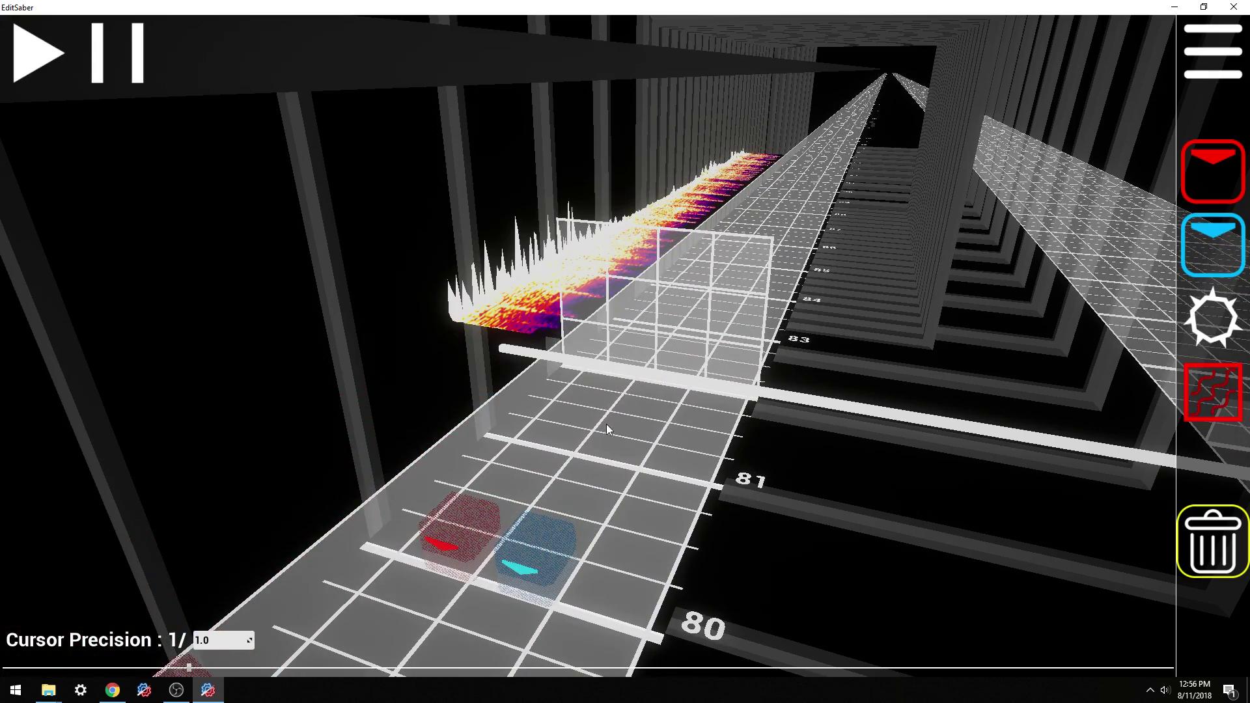
Step: Place diagonal notes in the top row at beat 82, red in the first column and blue in the fourth
key("1")
left_click(575, 246)
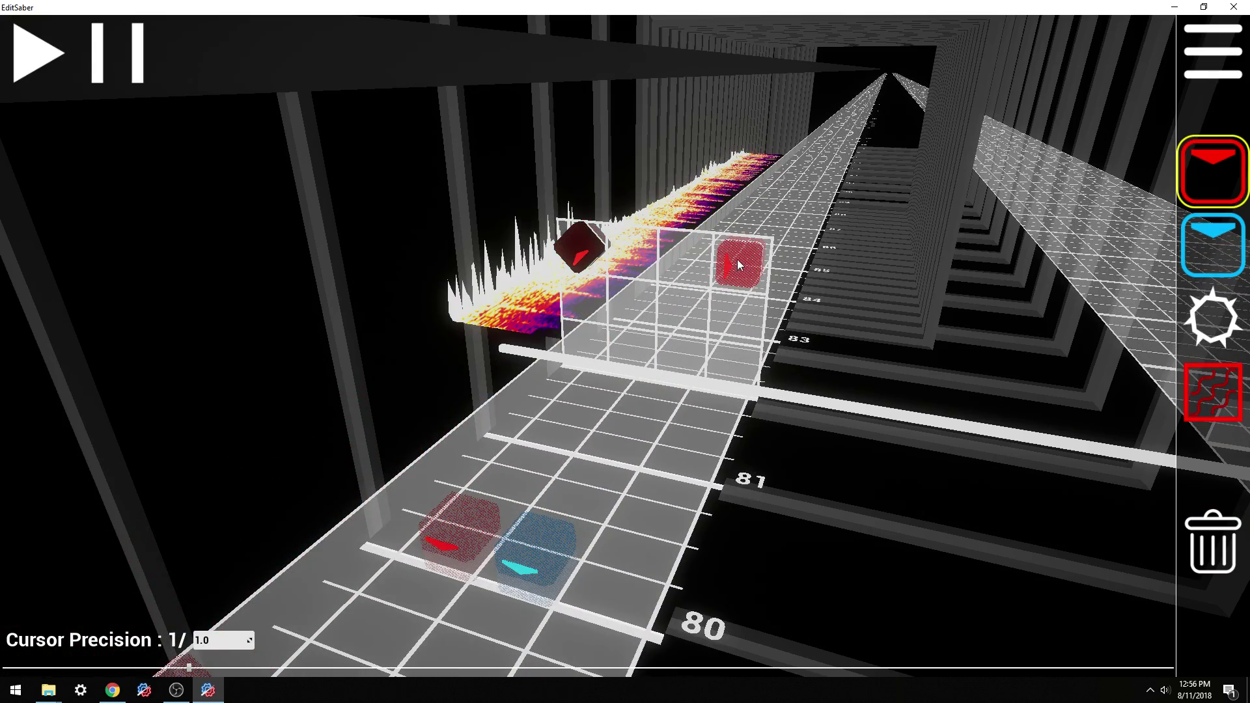
scroll(735, 260, "up", 1)
Step: Play back the section from just before beat 81 past beat 88
scroll(723, 323, "up", 3)
key("5")
key("space")
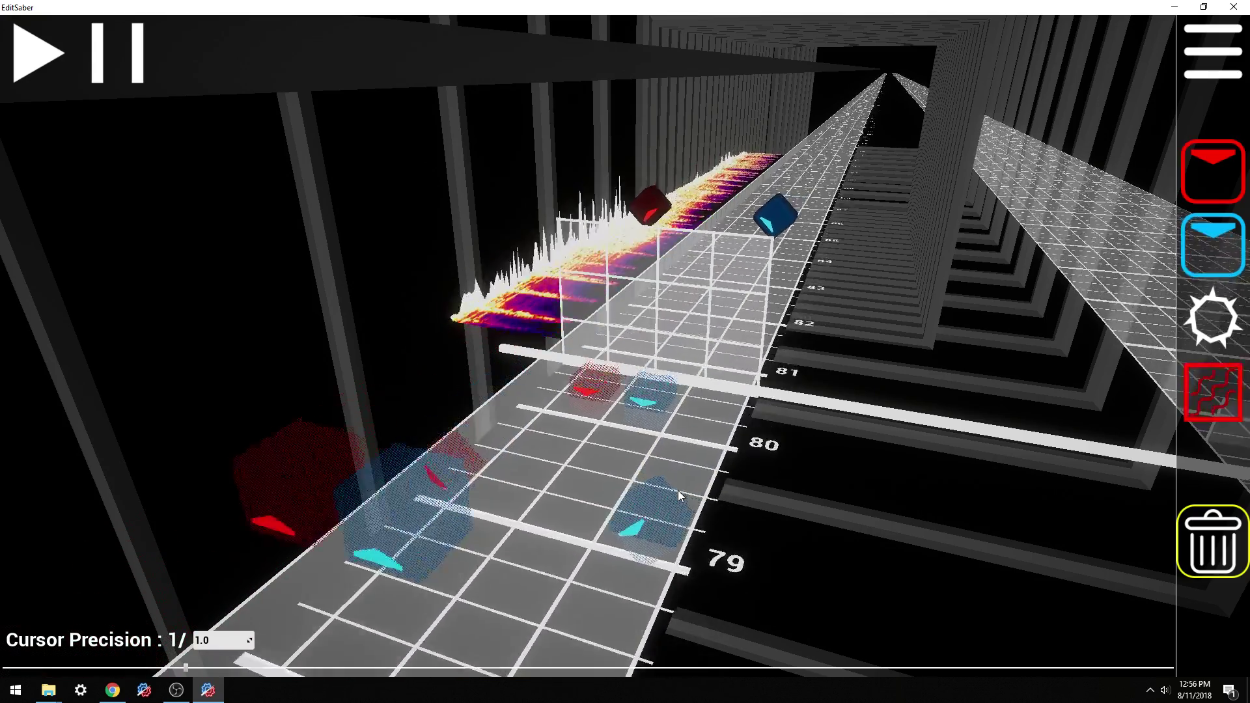
scroll(651, 455, "down", 3)
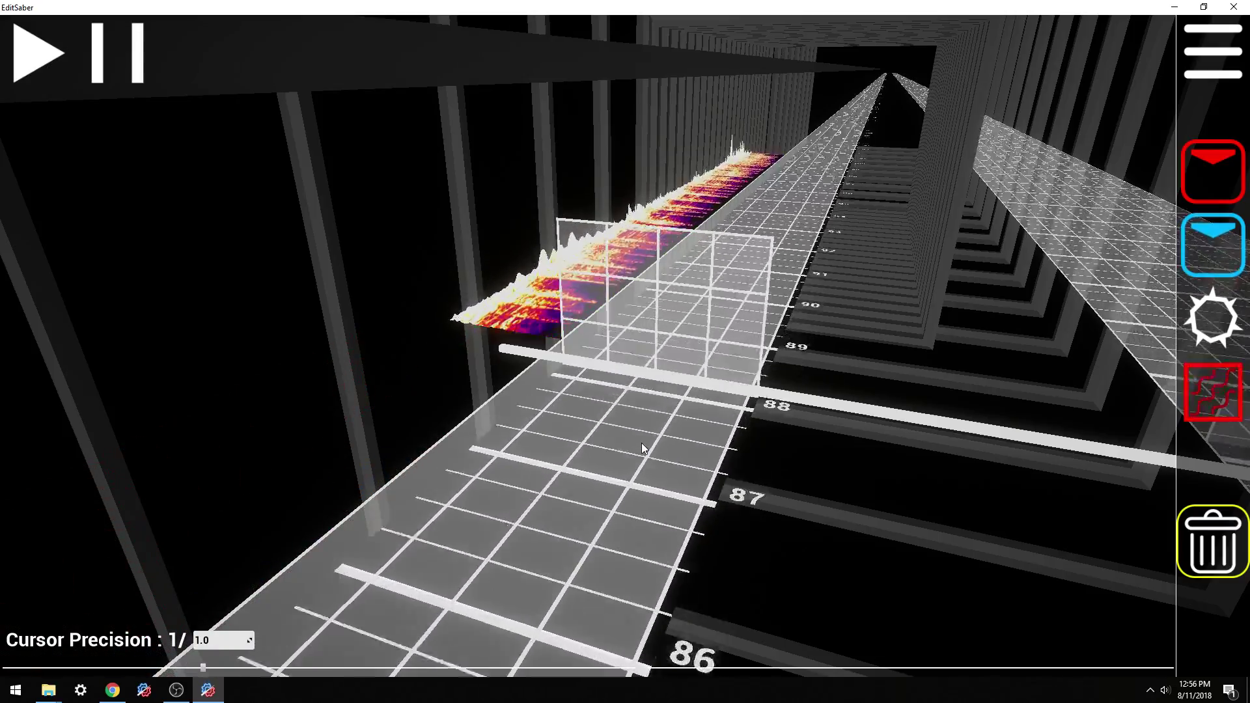
scroll(640, 445, "up", 10)
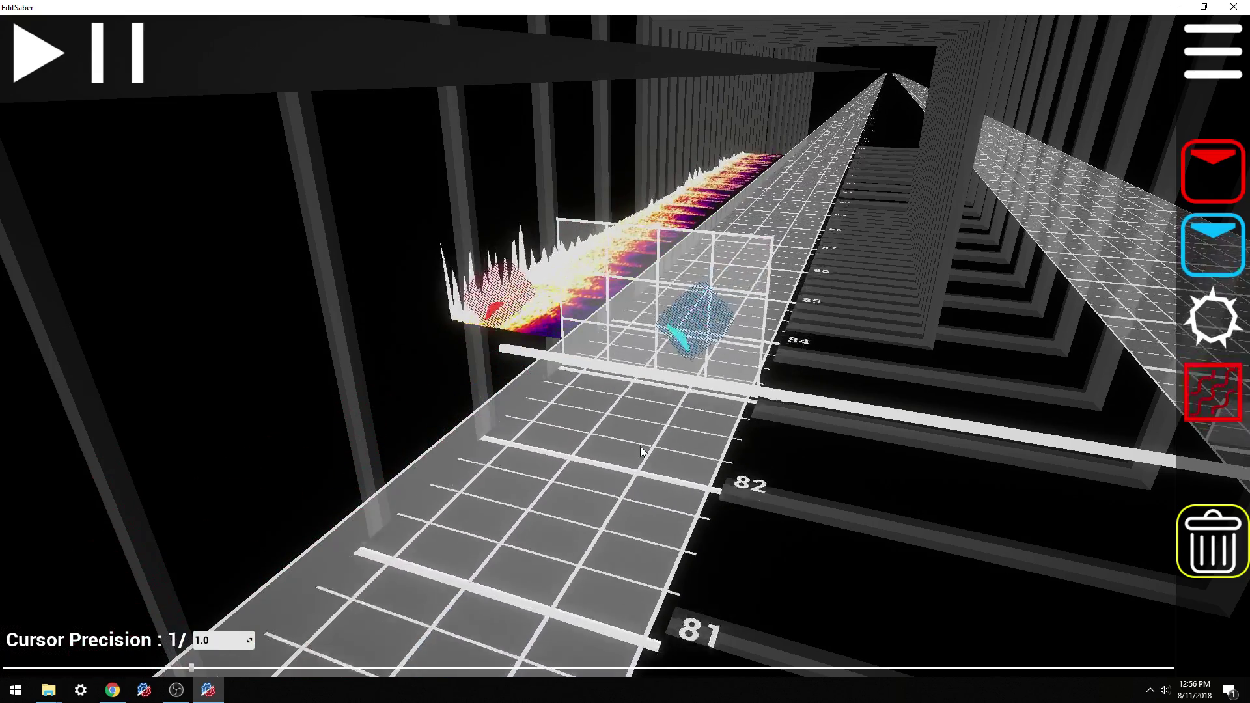
Step: Place four diagonal notes past beat 82, red in the first column's bottom and second's middle row, blue in the second's bottom and third's middle row
key("1")
left_click(629, 303)
left_click(582, 345)
left_click(680, 310)
left_click(630, 351)
middle_click(681, 309)
middle_click(646, 350)
scroll(694, 486, "up", 5)
scroll(691, 481, "up", 2)
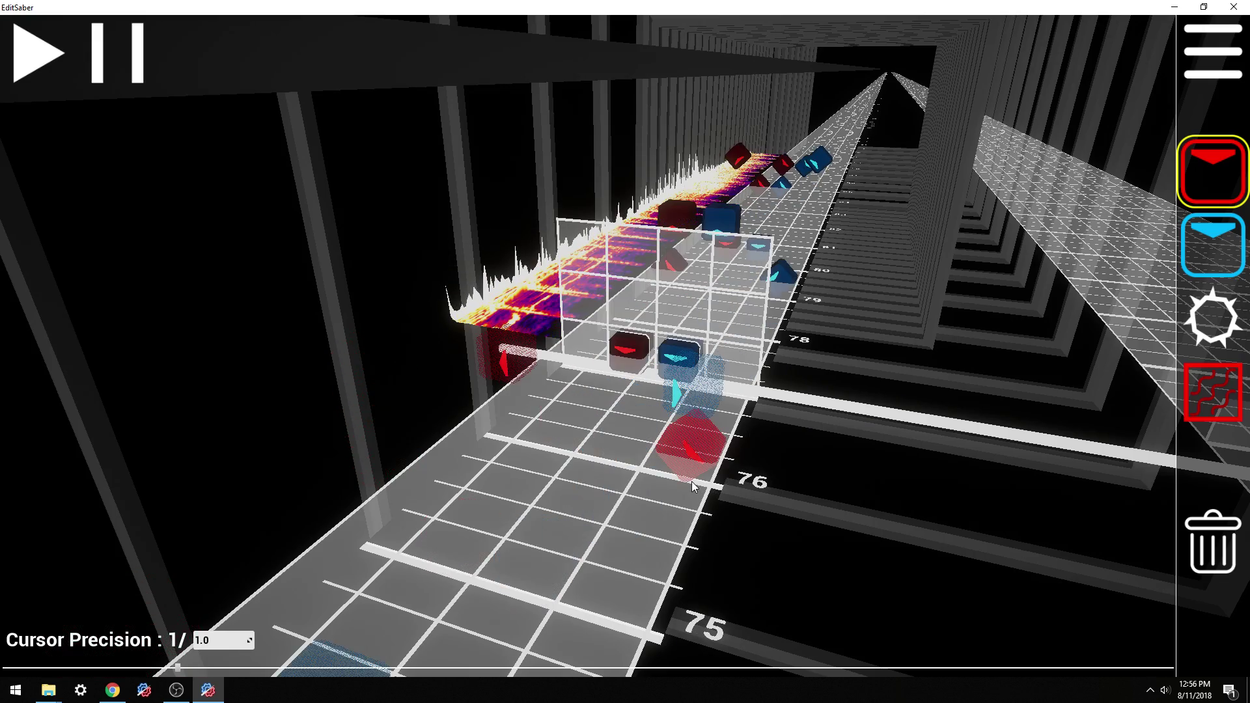
Step: Play back the notes from beat 77 past beat 84
scroll(691, 481, "down", 6)
scroll(688, 419, "up", 4)
key("5")
key("space")
key("ctrl+x")
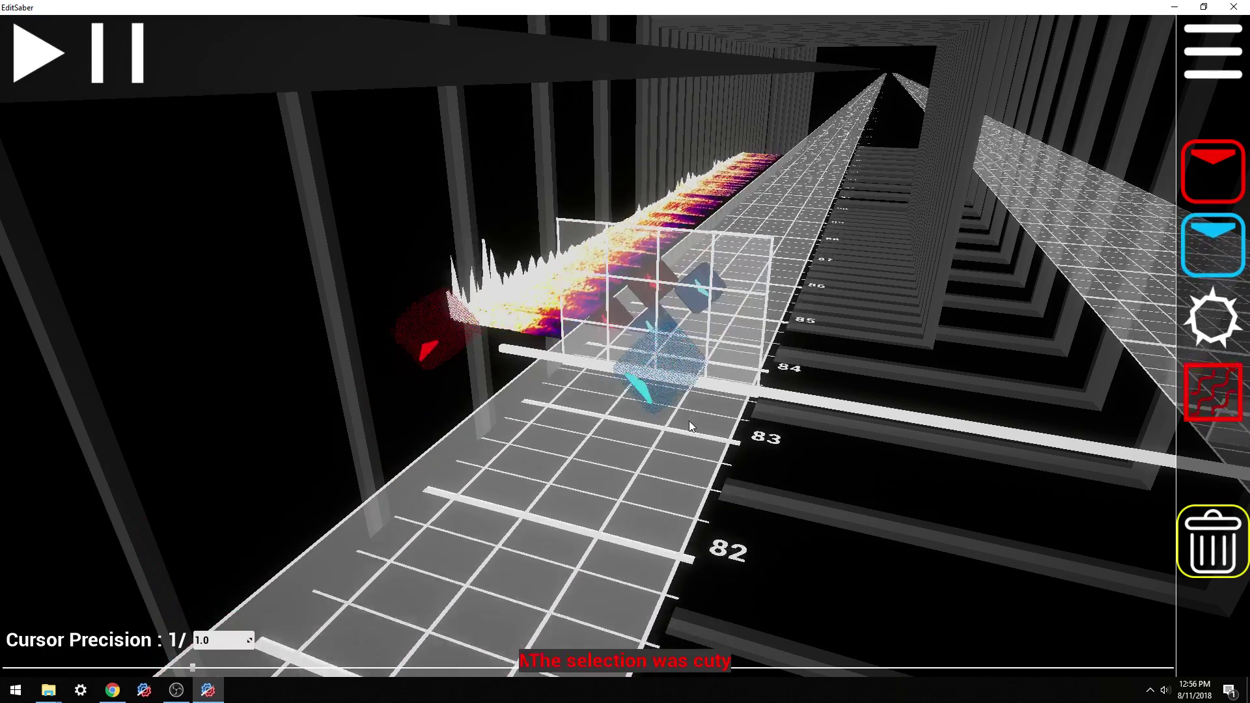
key("space")
Step: Place four diagonal notes at beat 86, red in the second column's middle and third's bottom row, blue in the third's middle and fourth's bottom row
key("1")
left_click(687, 313)
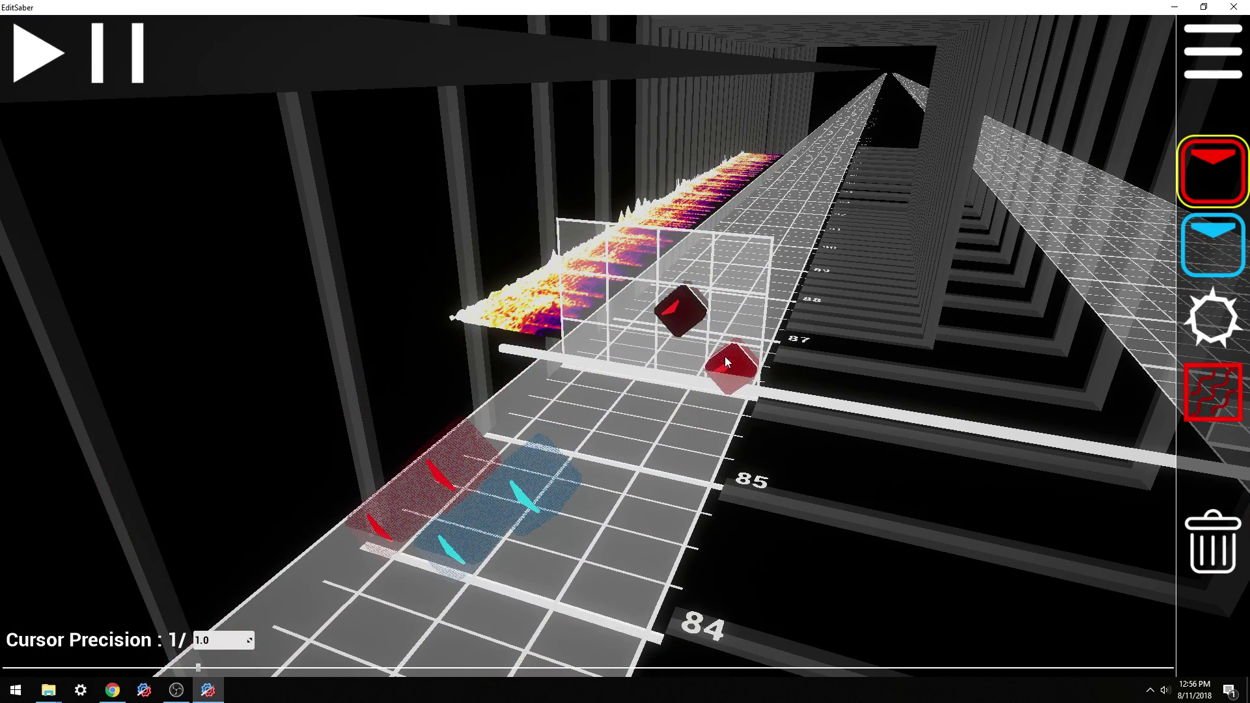
left_click(724, 358)
left_click(640, 315)
left_click(678, 360)
middle_click(682, 312)
middle_click(721, 381)
Step: Play back the section leading up to and past the four diagonal notes at beat 86
scroll(714, 446, "down", 5)
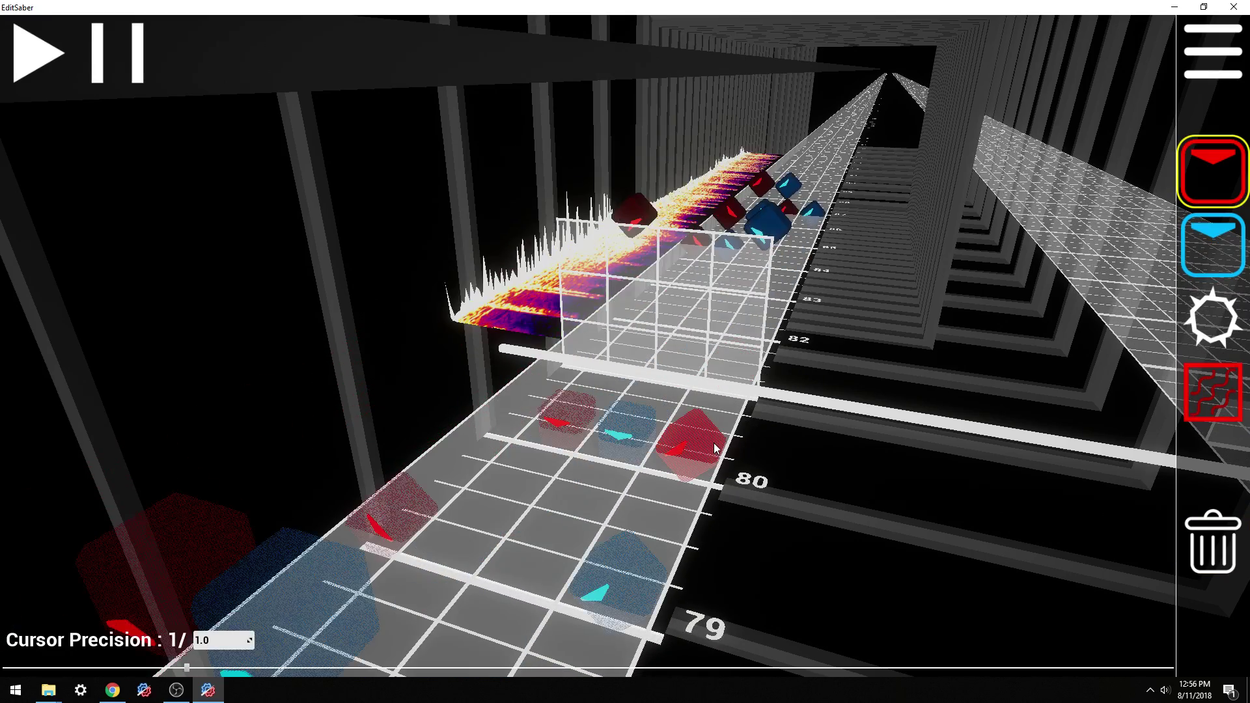
scroll(712, 441, "up", 4)
scroll(705, 437, "down", 5)
key("5")
key("space")
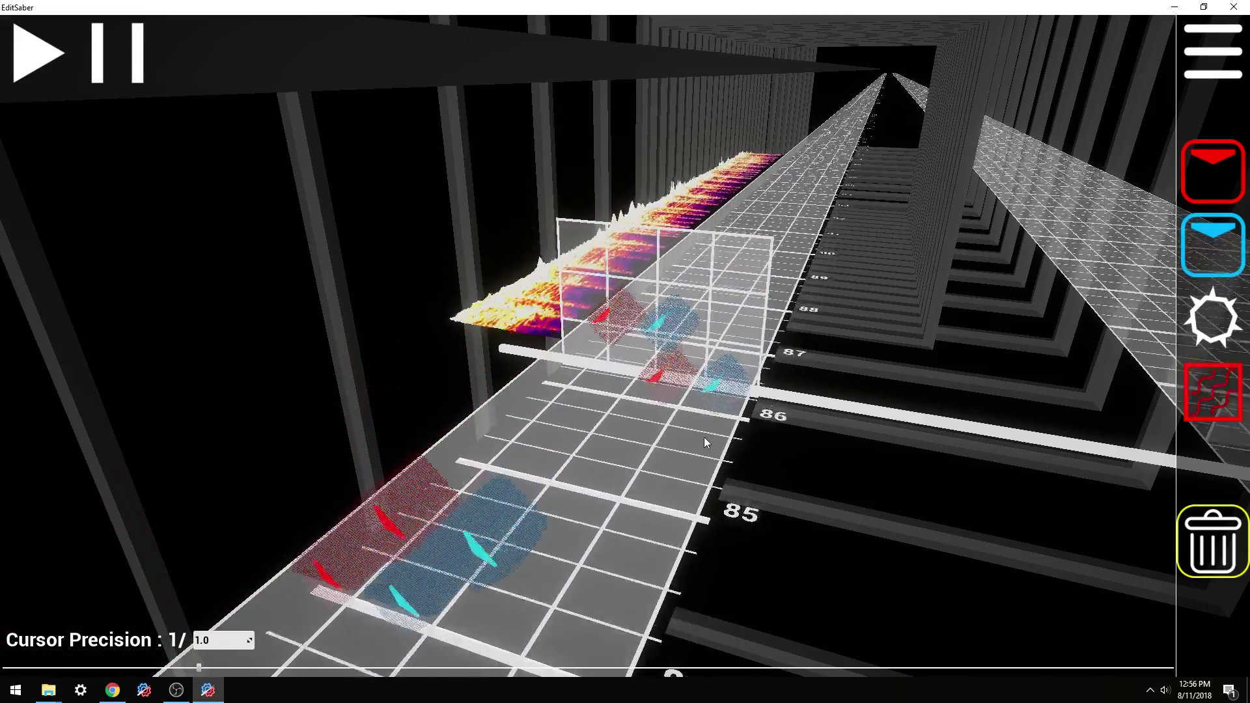
Step: Place downward bottom-row notes at beat 88, red in the first column and blue in the second, and set the cursor precision to 1/2
key("1")
left_click(593, 352)
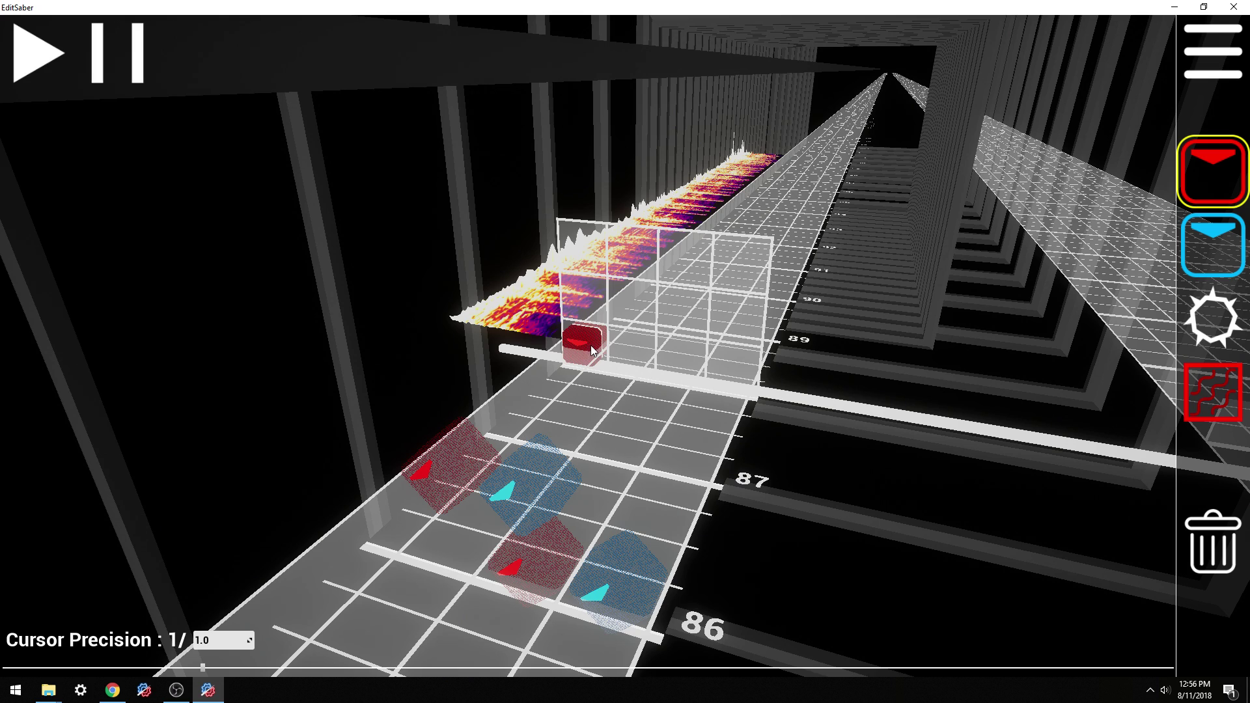
scroll(647, 360, "down", 1)
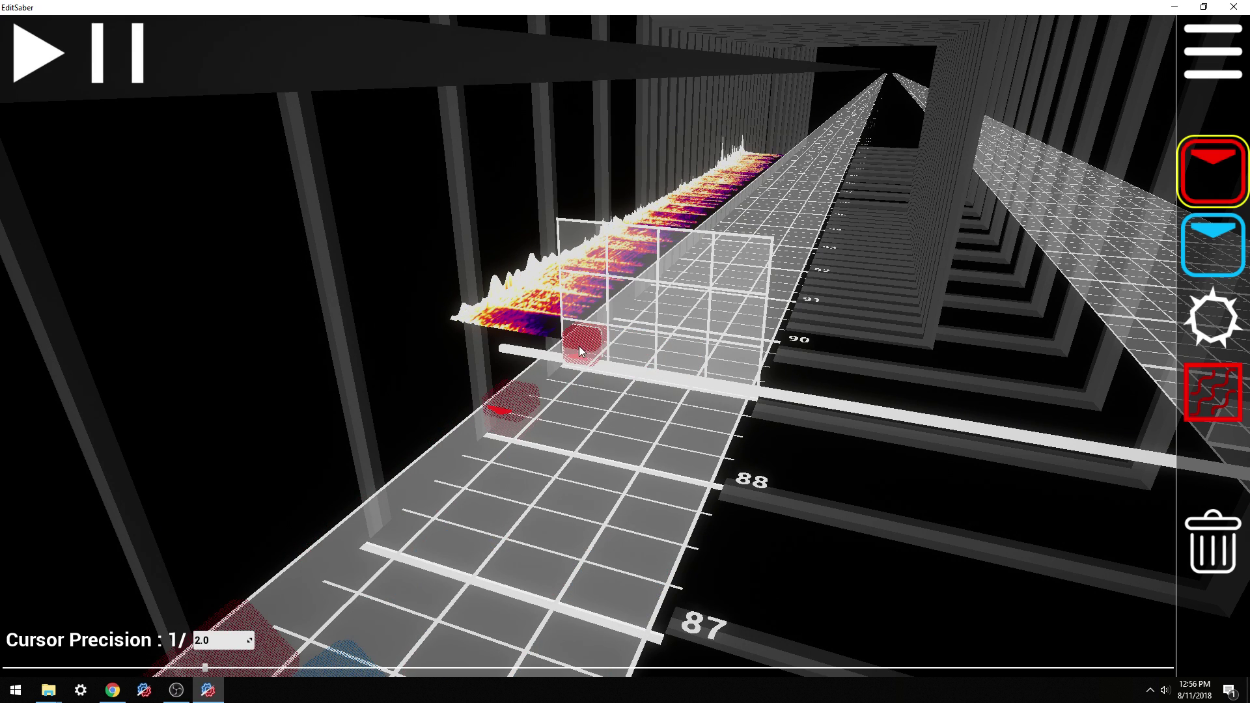
scroll(613, 368, "up", 1)
scroll(627, 352, "down", 2)
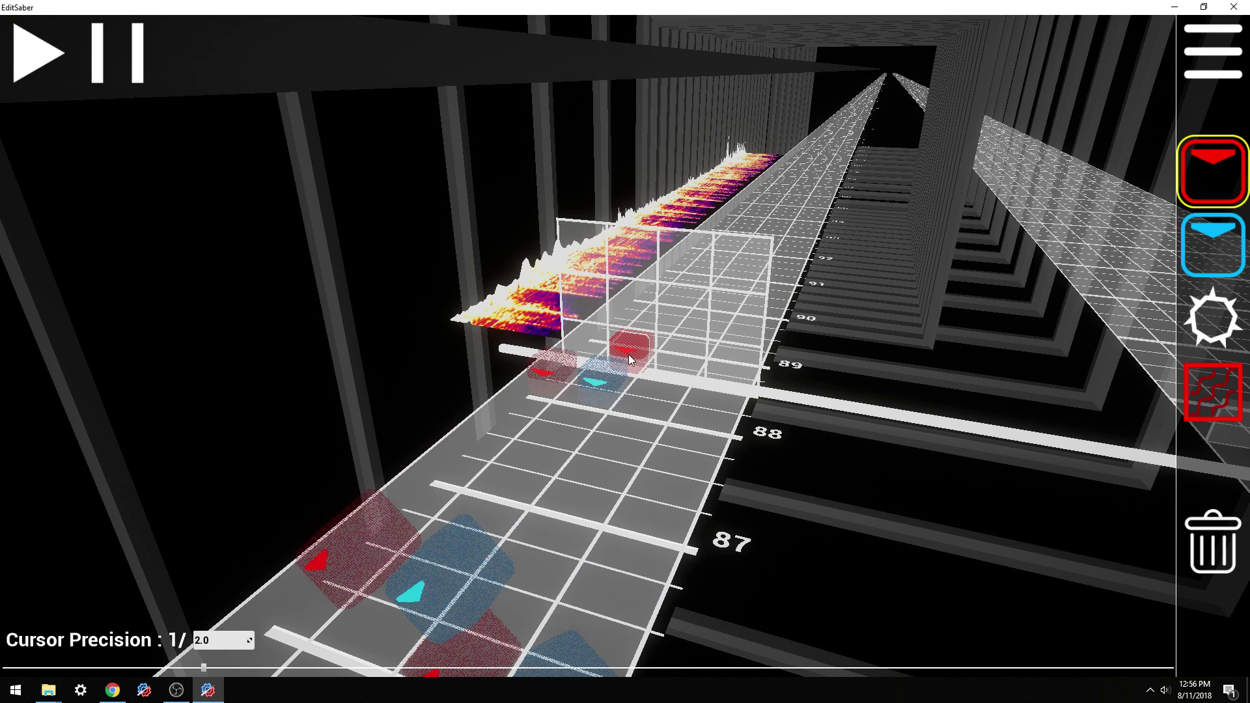
Step: Place bottom-row notes past beat 88: upward red at 89, upward blue past 89, downward red at 90 and a diagonal in the fourth column
left_click(599, 346)
scroll(618, 351, "down", 1)
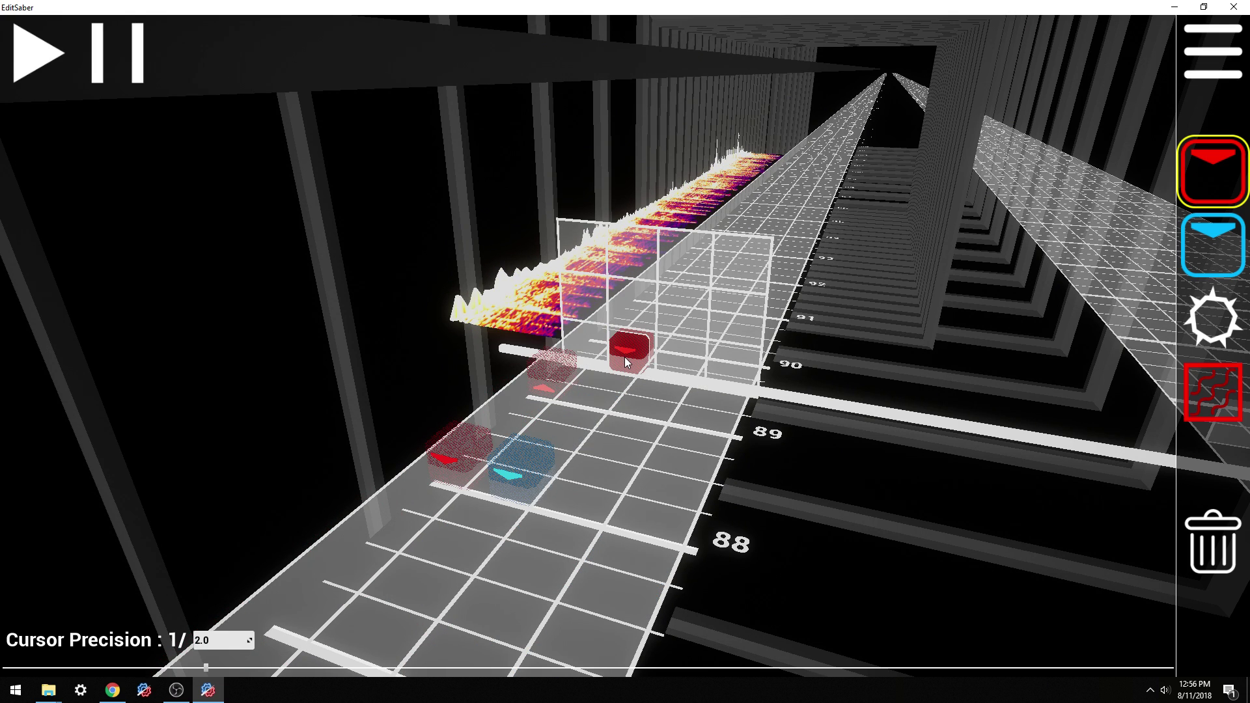
scroll(621, 354, "down", 1)
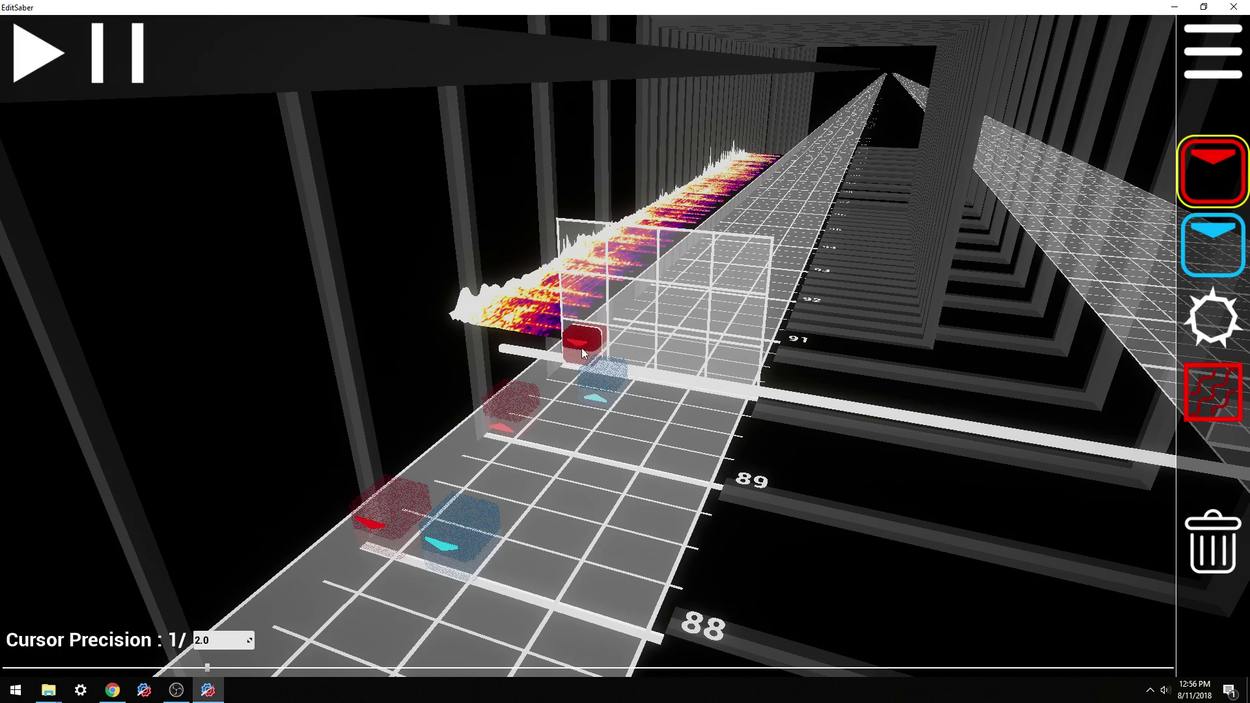
scroll(651, 371, "down", 1)
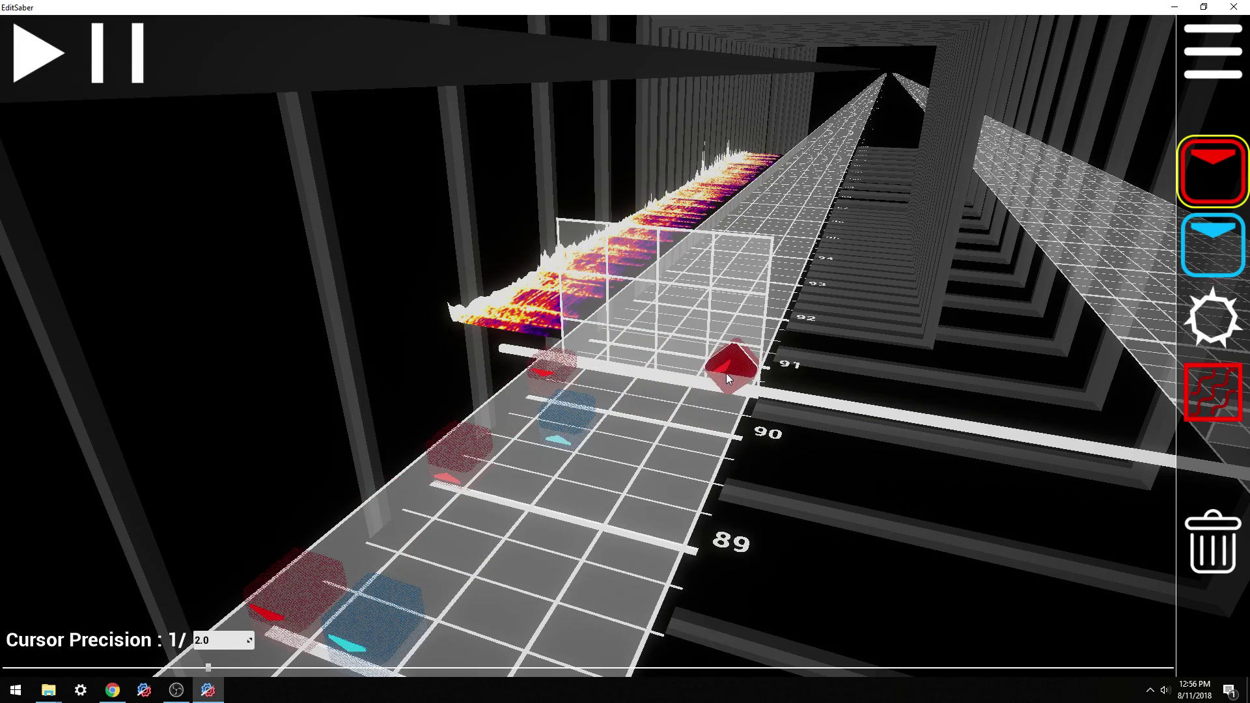
Step: Check the timing of the notes after beat 88 and delete them, keeping the pair at beat 88
scroll(725, 373, "down", 7)
key("5")
scroll(678, 502, "up", 2)
scroll(677, 505, "down", 2)
scroll(706, 420, "up", 1)
scroll(744, 325, "down", 3)
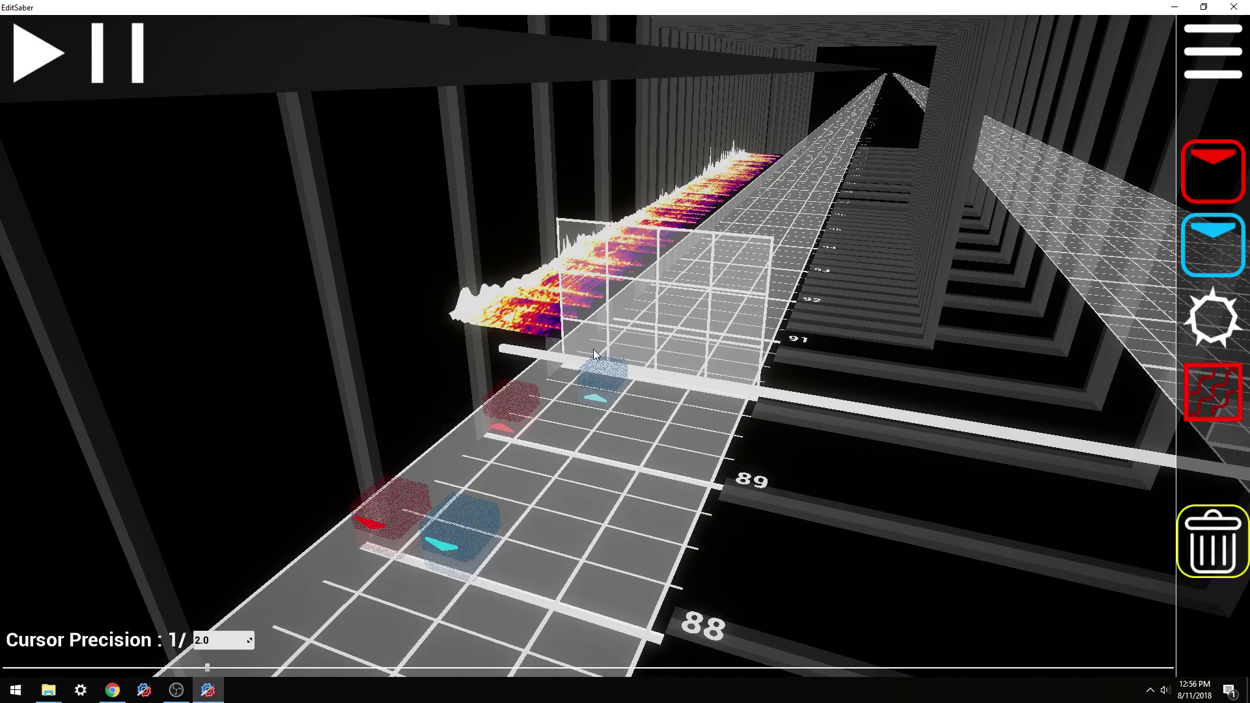
scroll(586, 374, "up", 4)
scroll(584, 363, "down", 2)
scroll(584, 363, "up", 1)
Step: Place an upward red, upward blue, downward red and diagonal blue note in the bottom row between beats 88 and 90, setting cursor precision to 1/4
key("1")
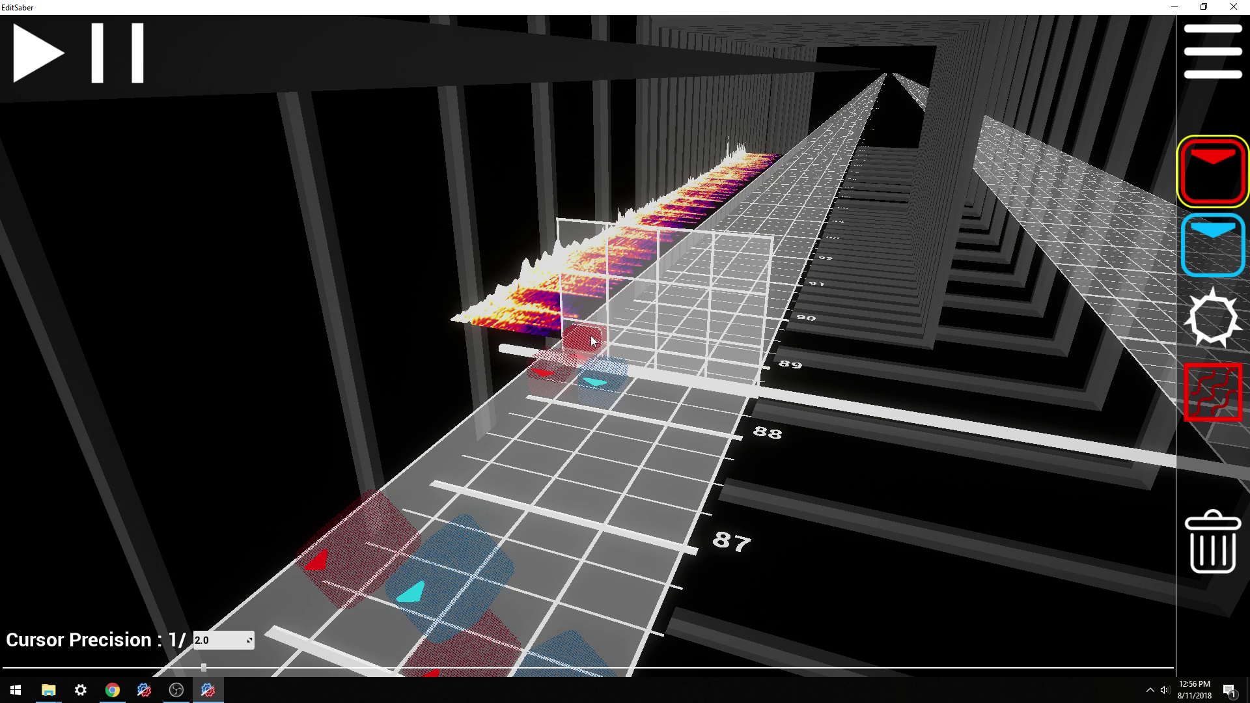
left_click(591, 339)
scroll(630, 346, "up", 1)
scroll(630, 347, "down", 1)
scroll(630, 347, "up", 1, "ctrl")
scroll(630, 347, "up", 1)
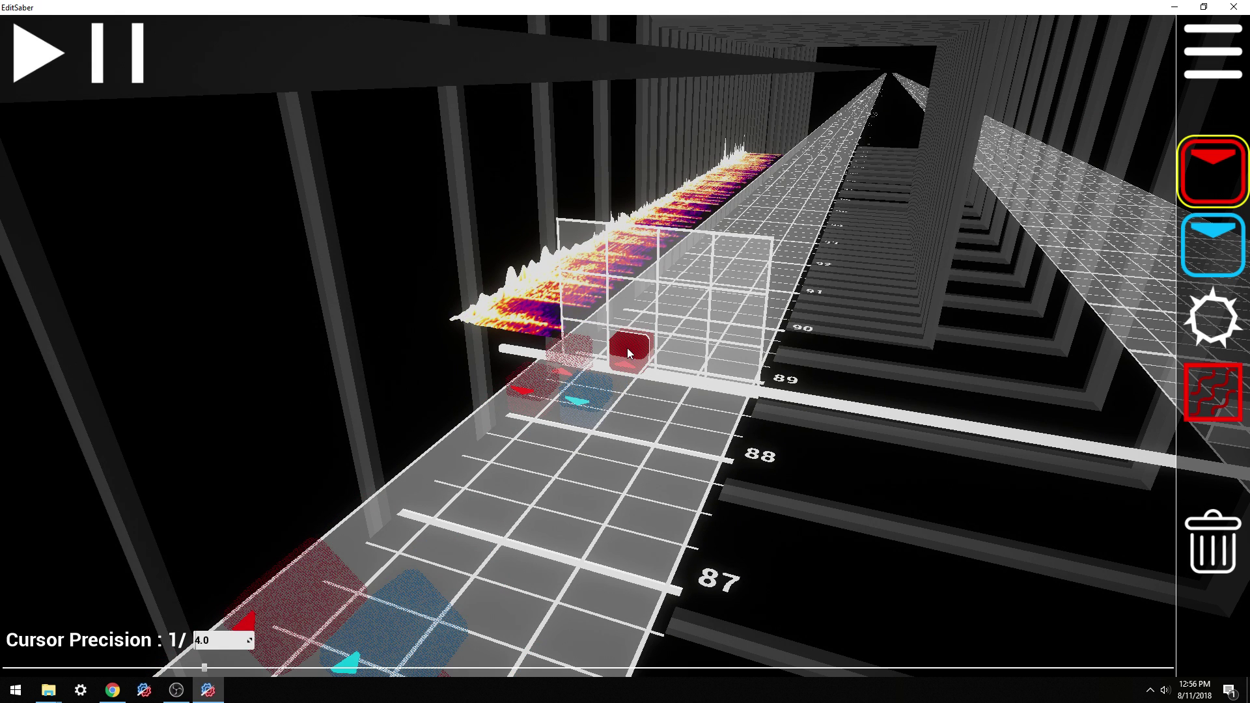
scroll(590, 347, "down", 1)
scroll(671, 358, "down", 1)
scroll(716, 367, "up", 1)
scroll(726, 369, "down", 1)
scroll(764, 375, "down", 8)
Step: Review the timing of the bottom-row notes between beats 88 and 90
key("5")
scroll(661, 504, "up", 4)
scroll(659, 505, "down", 4)
scroll(667, 388, "up", 4)
scroll(666, 386, "up", 4)
scroll(664, 392, "down", 4)
scroll(664, 392, "down", 4)
scroll(662, 396, "up", 2)
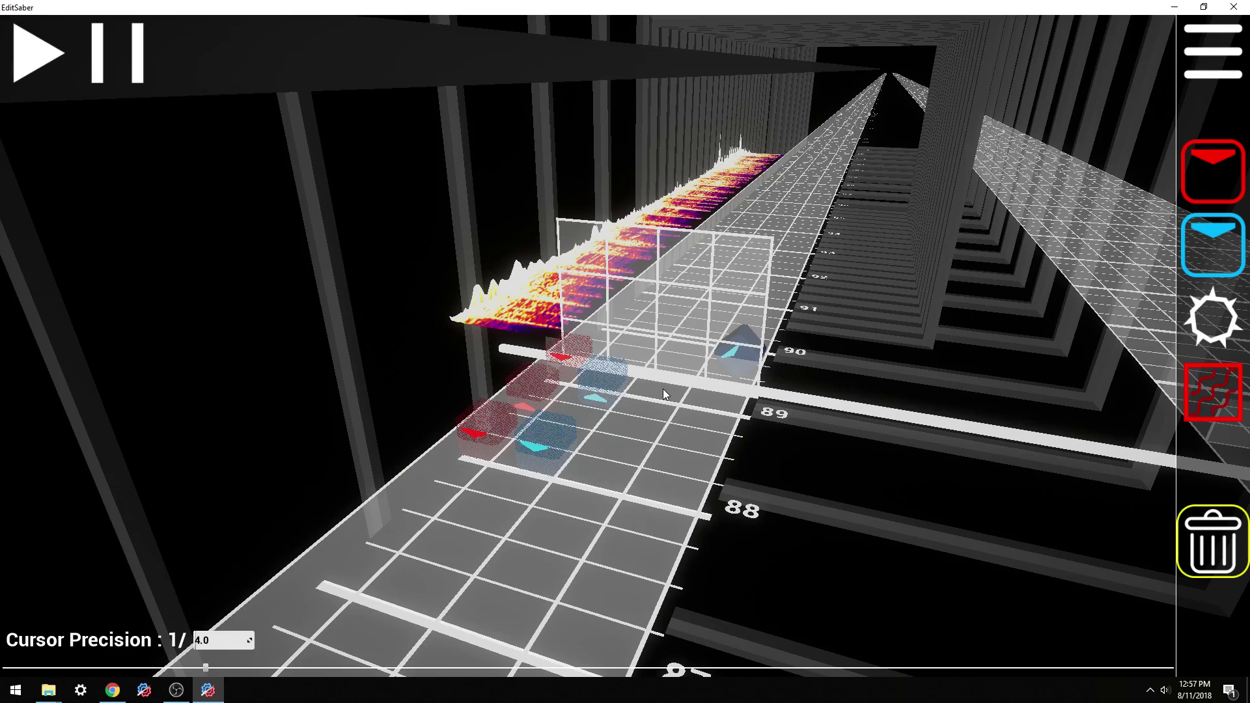
Step: Delete the upward blue and downward red notes near beat 89 and place an upward blue note in the second column at beat 89
scroll(662, 388, "up", 6)
scroll(662, 389, "down", 4)
scroll(658, 388, "up", 1)
left_click(591, 353)
left_click(612, 362)
key("1")
left_click(629, 354)
Step: Place a downward red note in the first column halfway between beats 89 and 90, and move the fourth column's diagonal blue note to beat 90
scroll(629, 354, "down", 2)
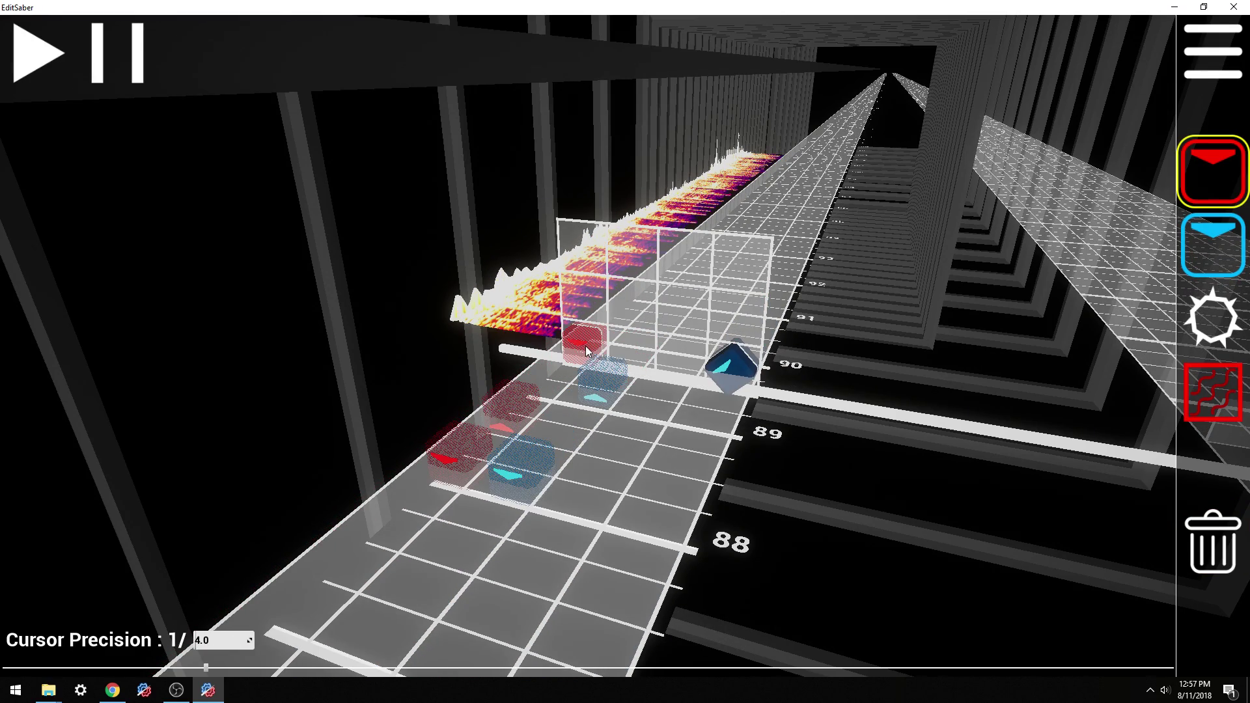
left_click(586, 350)
scroll(731, 362, "down", 1)
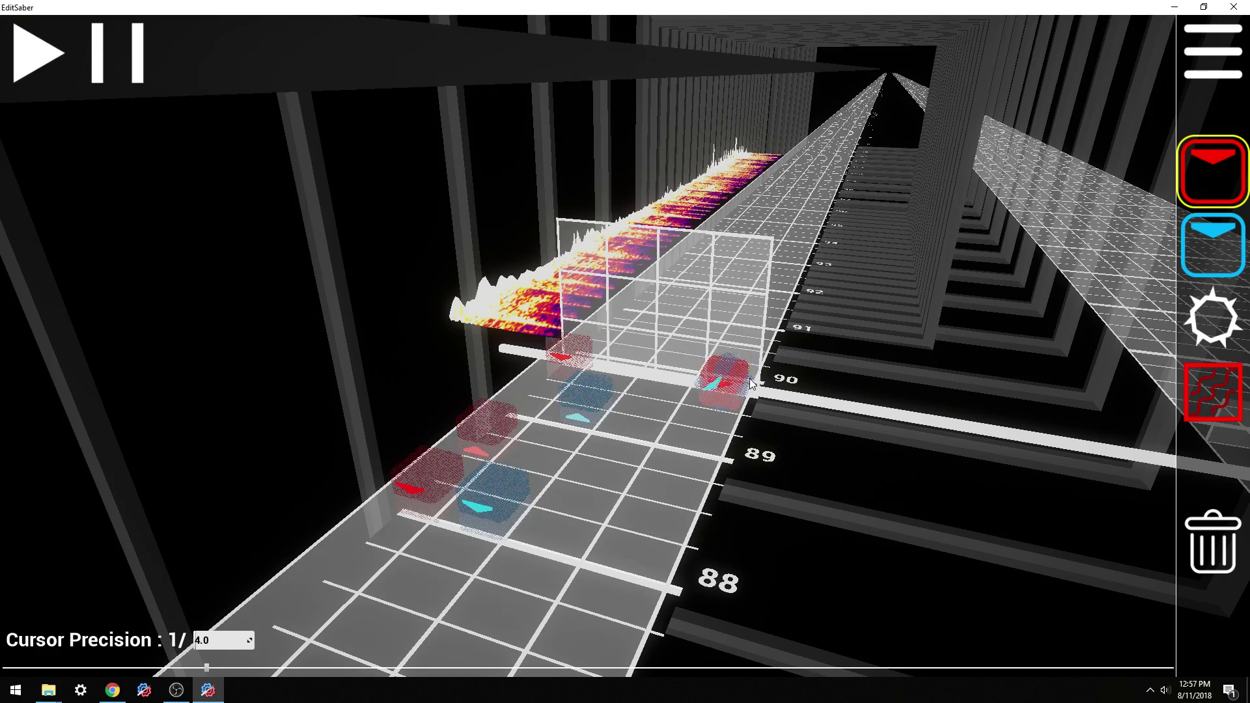
scroll(741, 358, "down", 1)
key("5")
left_click(704, 398)
Step: Move the first column's upward red note to a quarter beat before beat 89 and check the sequence up to beat 90
scroll(735, 487, "down", 9)
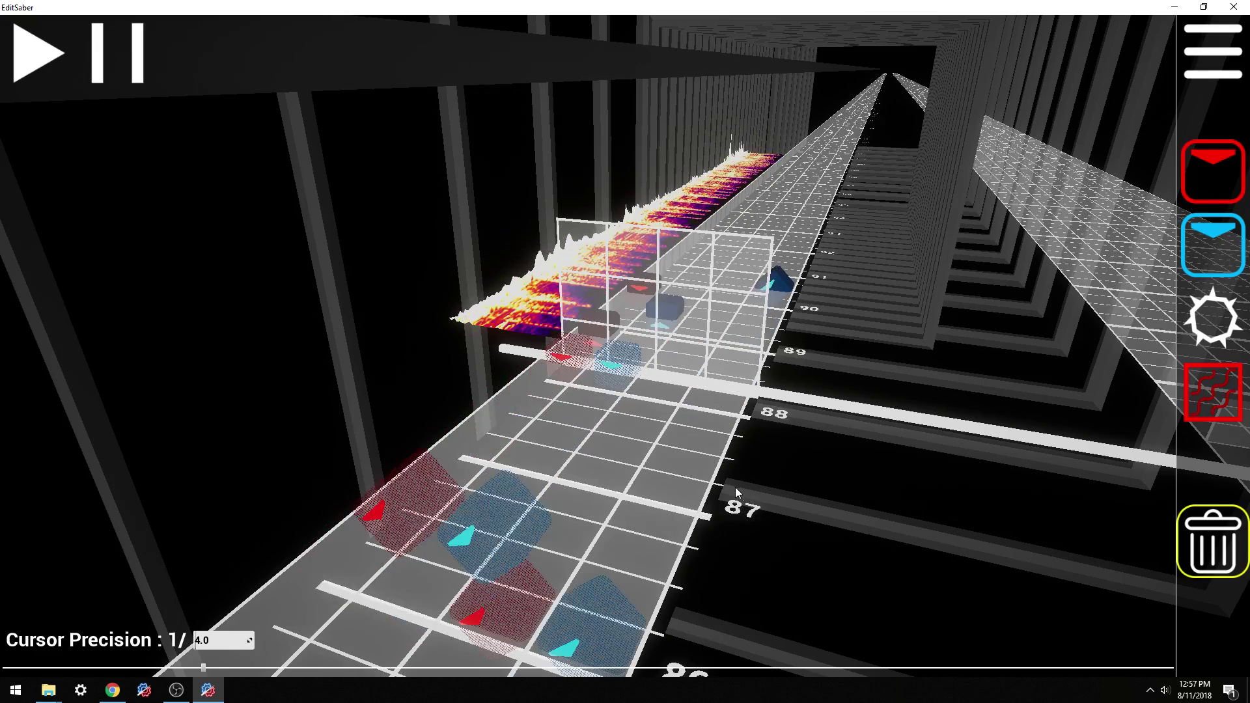
scroll(729, 483, "up", 5)
scroll(729, 483, "up", 2)
scroll(729, 482, "down", 5)
scroll(698, 393, "up", 3)
key("1")
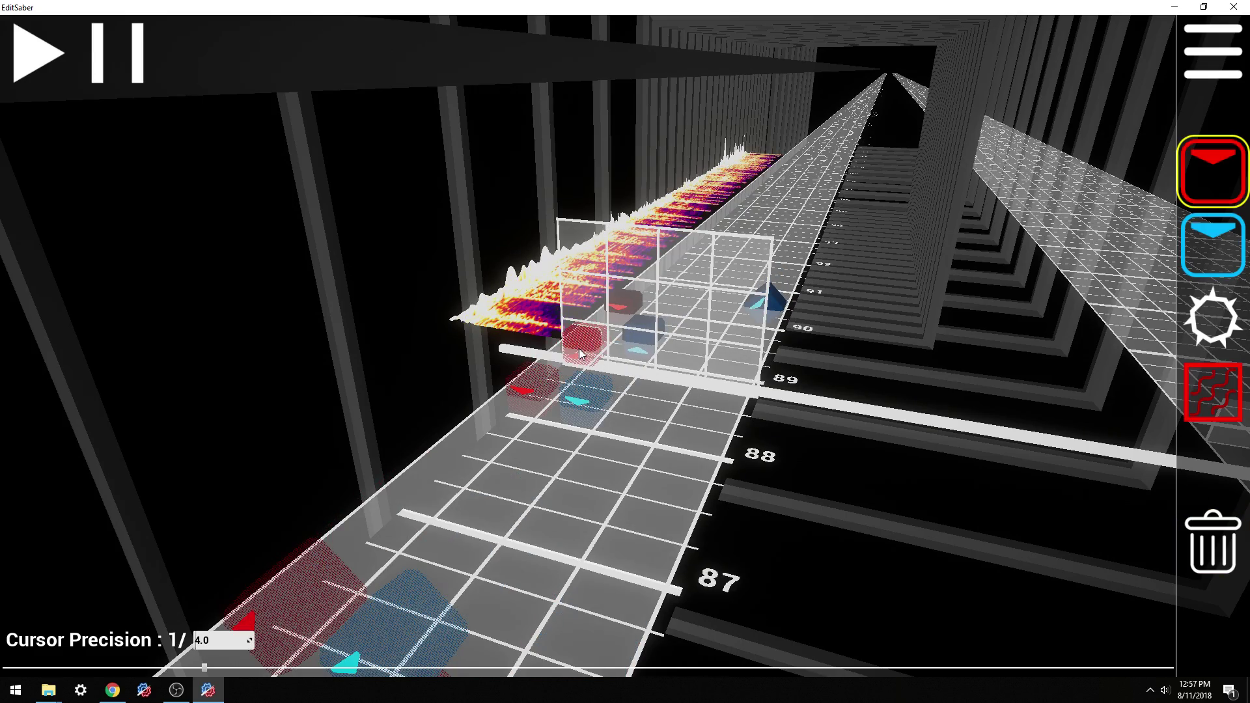
scroll(667, 400, "up", 4)
scroll(642, 459, "down", 12)
key("5")
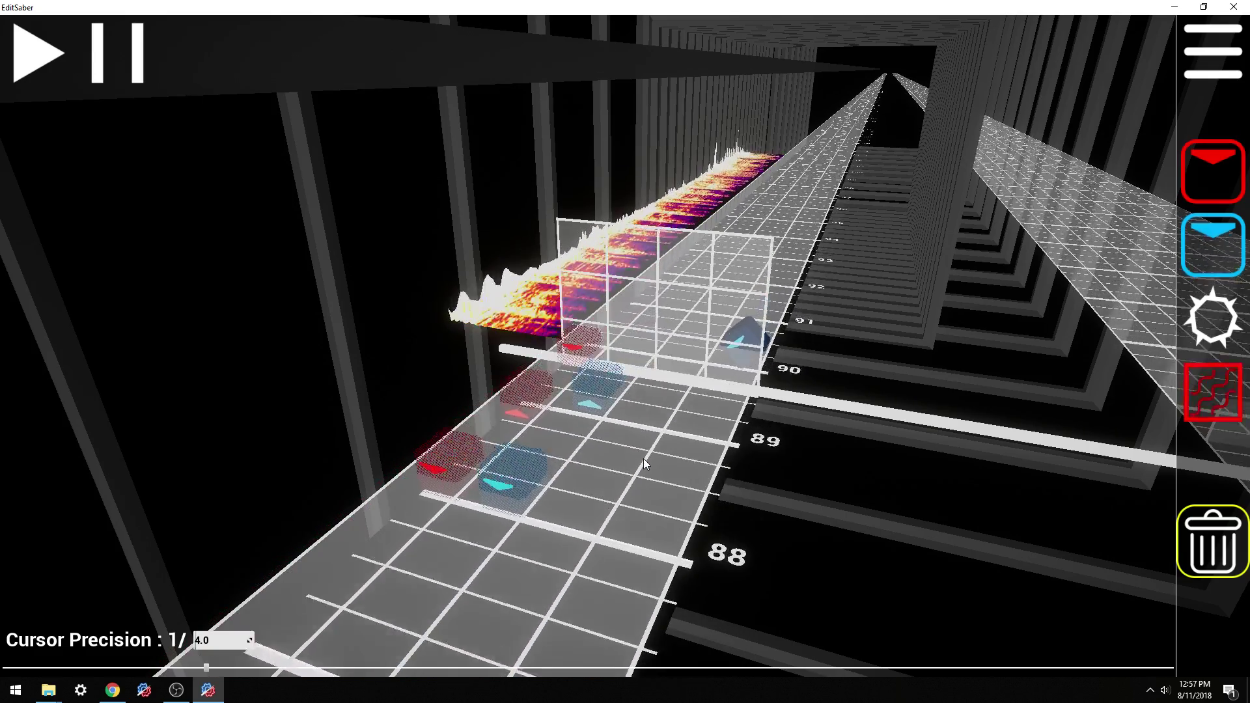
scroll(643, 458, "up", 8)
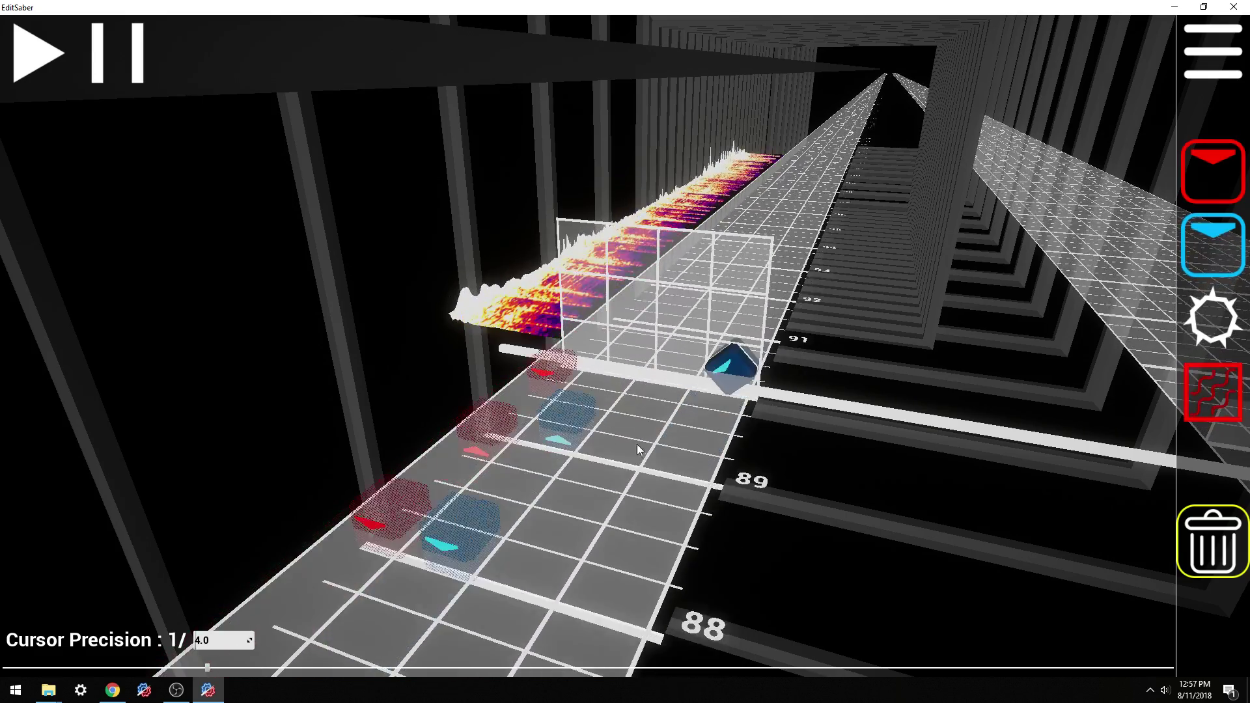
Step: Try the upward red and blue notes between beats 88 and 89 a quarter beat earlier and check their timing
key("1")
scroll(589, 336, "up", 1)
left_click(589, 345)
scroll(591, 345, "down", 1)
key("5")
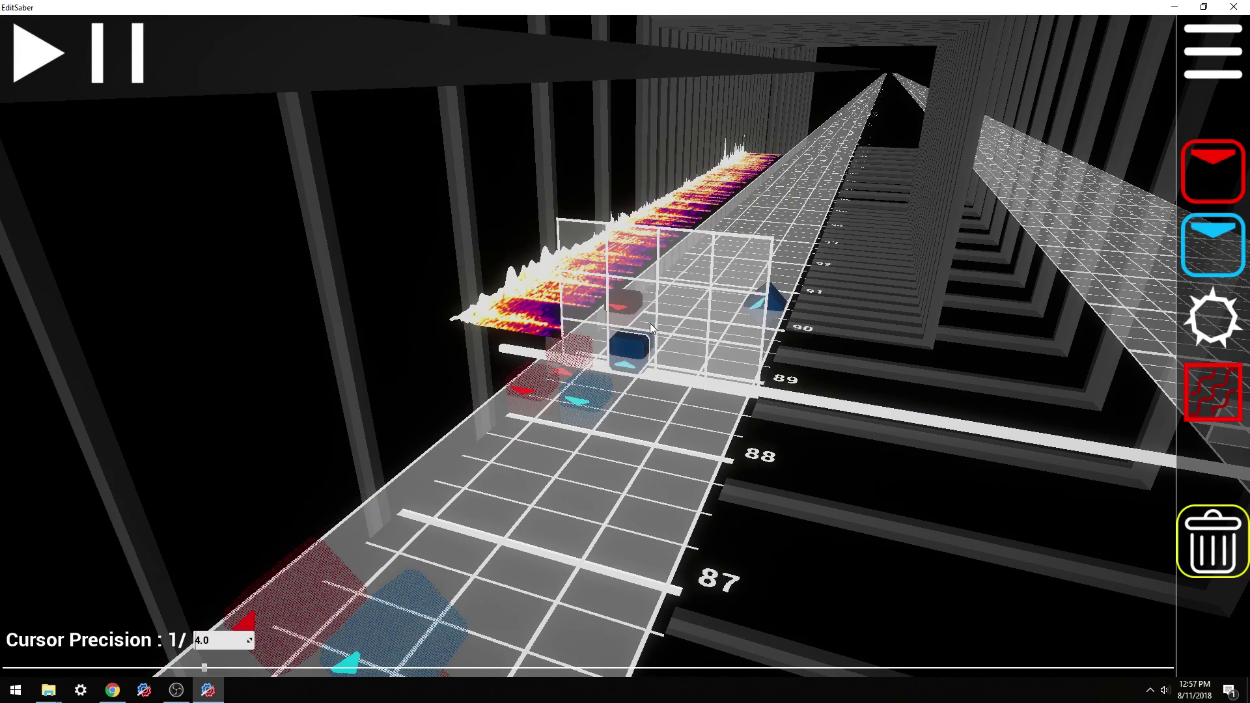
scroll(678, 406, "up", 8)
scroll(678, 407, "down", 13)
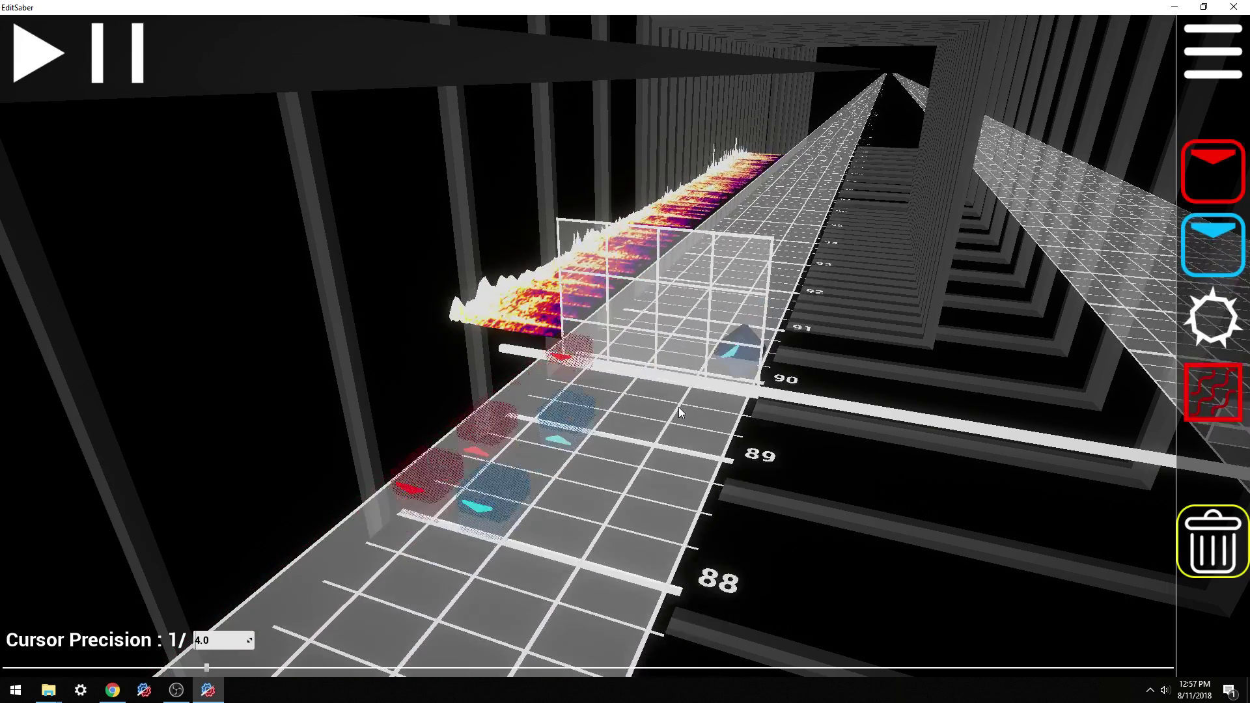
Step: Move the upward red and blue notes a quarter beat later again, with the blue one at beat 89
scroll(678, 408, "up", 4)
key("1")
scroll(612, 351, "up", 4)
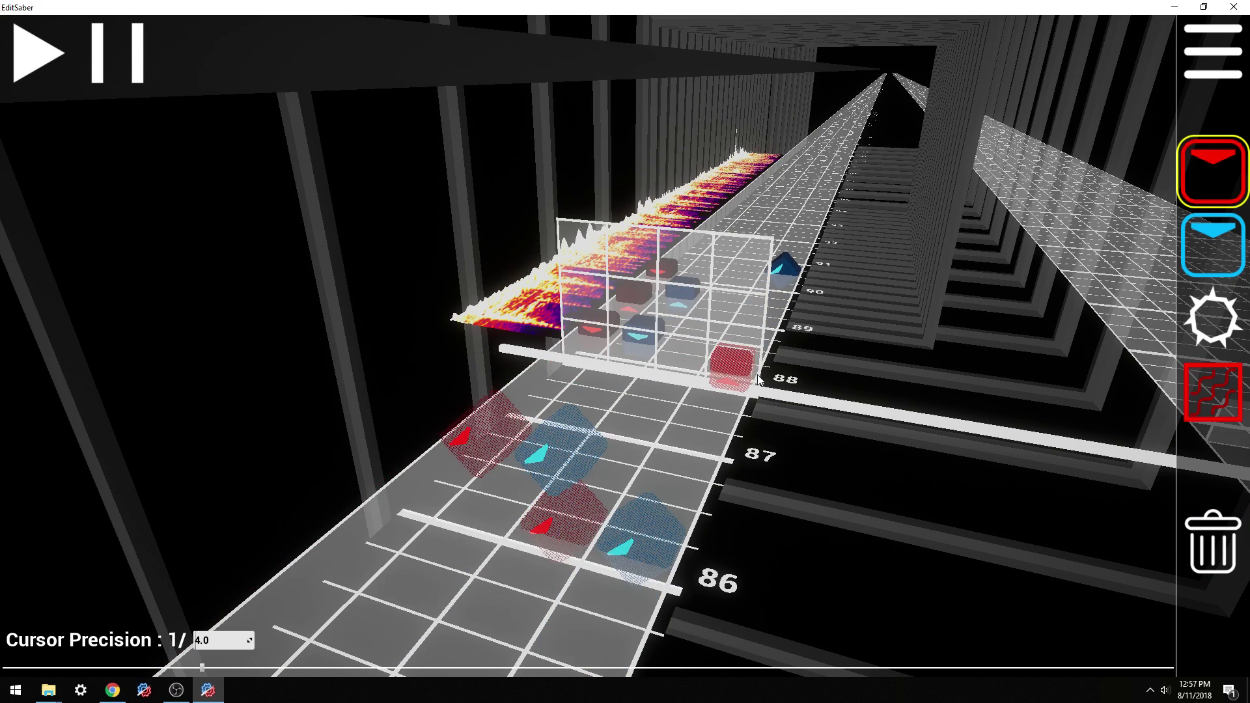
Step: Set the cursor precision to 1/1 and go back to the notes around beat 72
key("5")
scroll(727, 413, "up", 8)
scroll(647, 499, "down", 1, "ctrl")
scroll(647, 499, "up", 7)
scroll(642, 508, "up", 8)
scroll(643, 514, "up", 4)
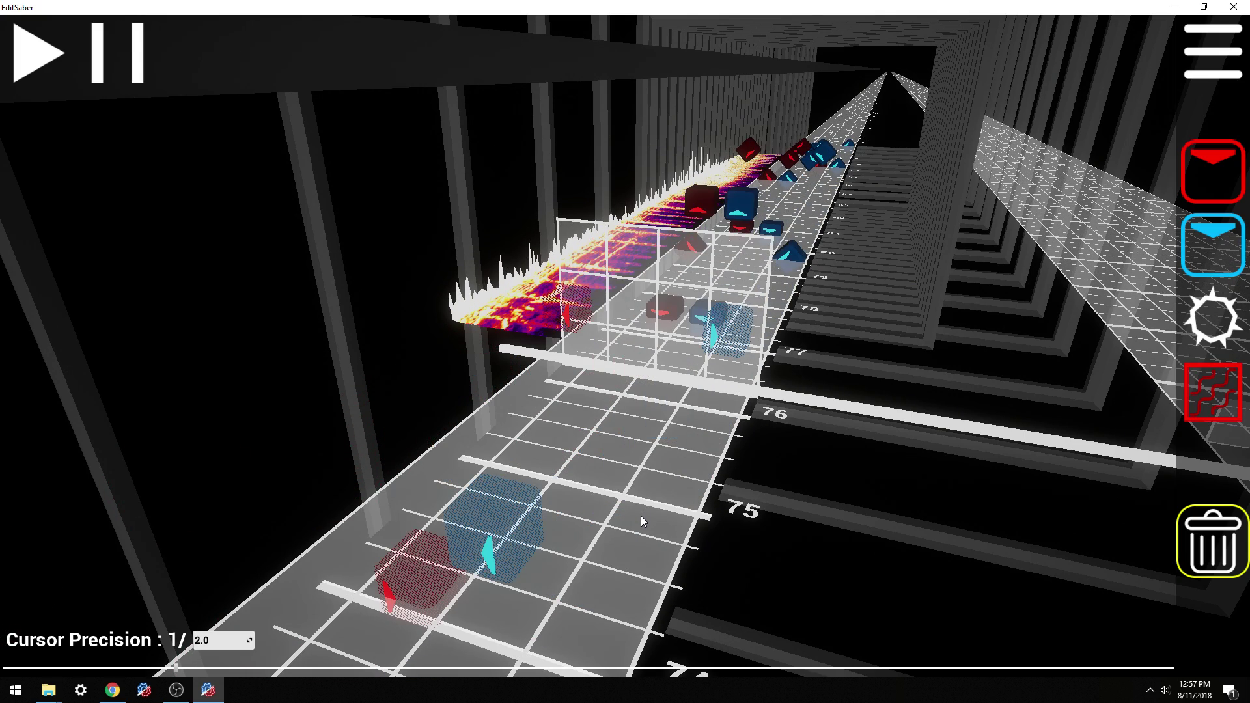
scroll(641, 516, "down", 1)
scroll(640, 515, "up", 1)
scroll(634, 525, "up", 1)
scroll(634, 524, "down", 3)
scroll(642, 530, "down", 1, "ctrl")
scroll(642, 530, "up", 4)
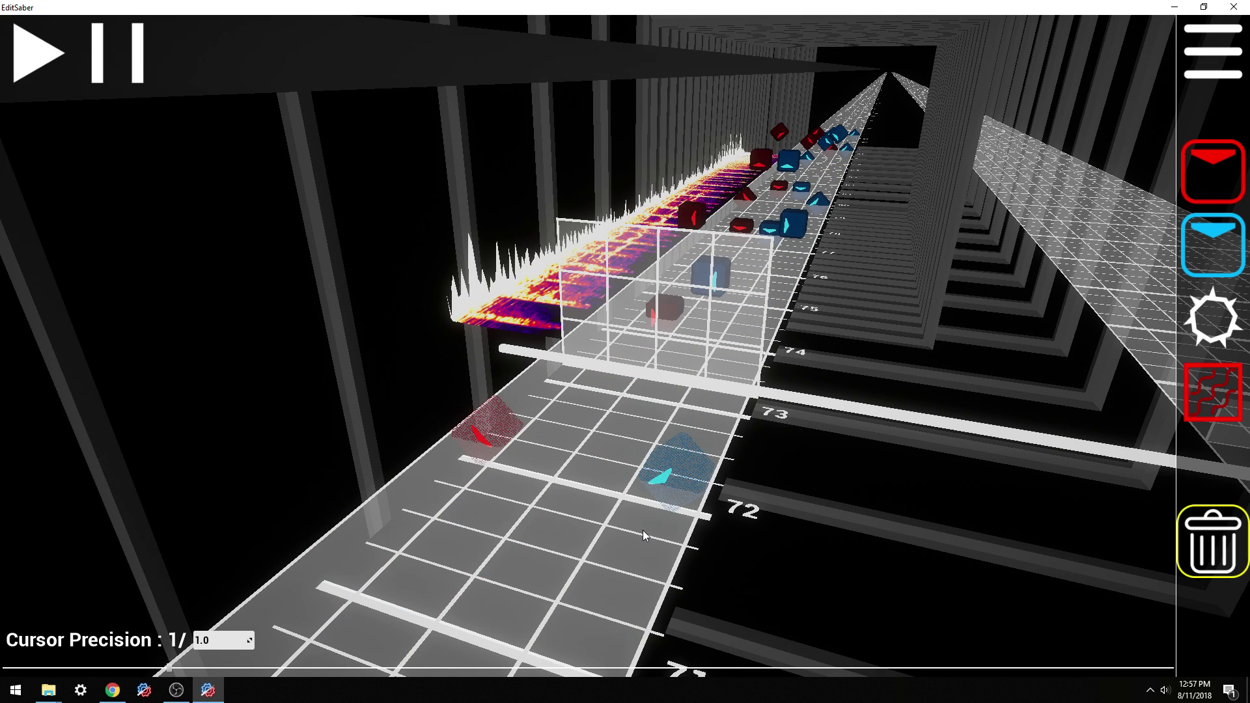
scroll(642, 530, "up", 1)
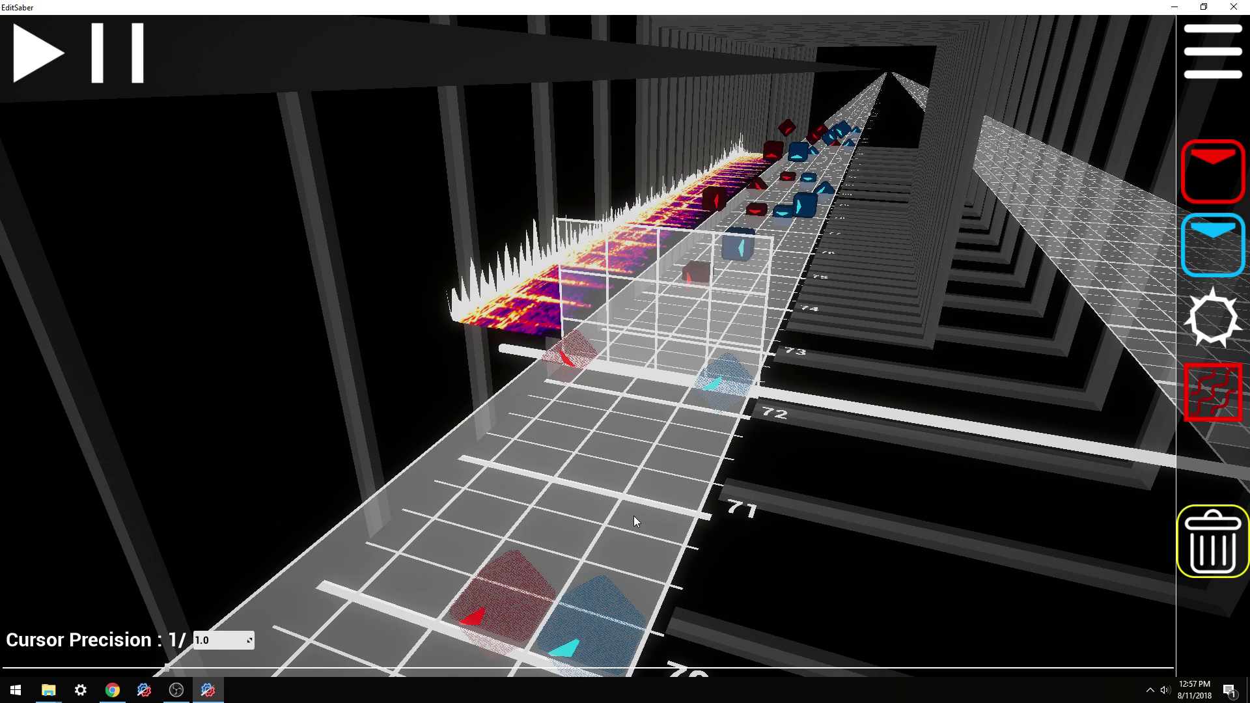
Step: Play back the map from around beat 72 past beat 89, repeating the part after beat 84
scroll(634, 515, "down", 7)
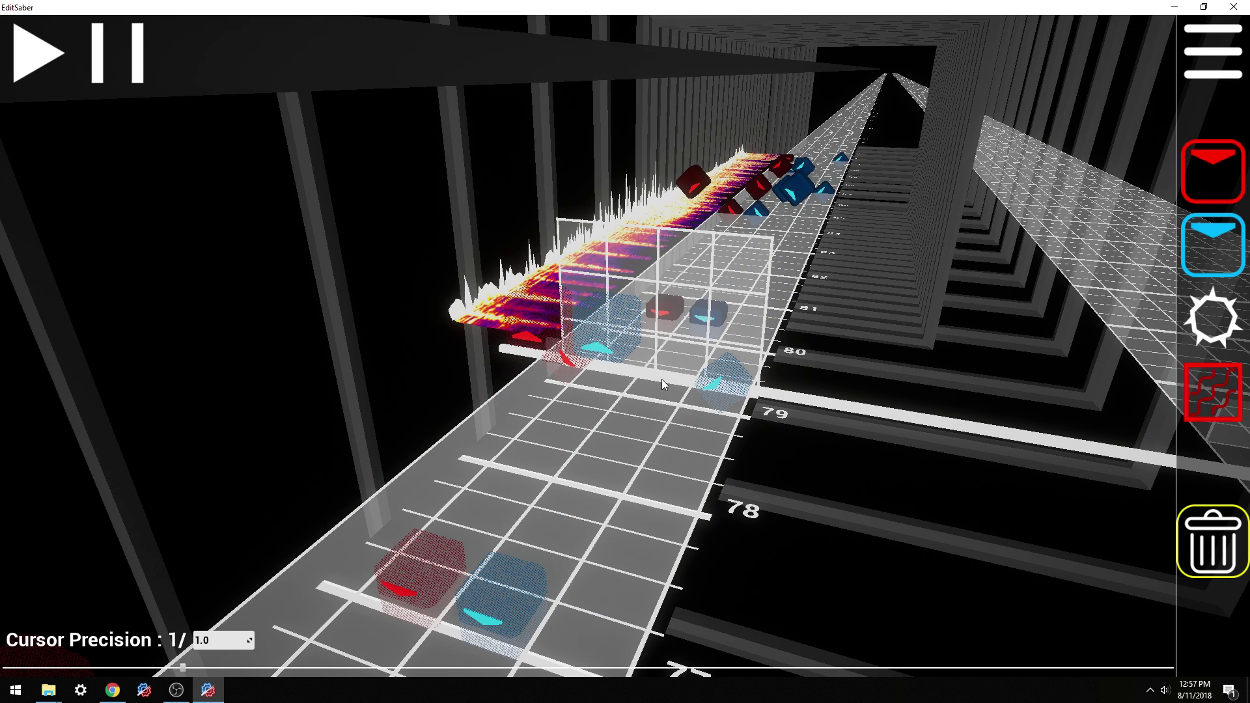
scroll(701, 416, "up", 4)
scroll(707, 420, "down", 13)
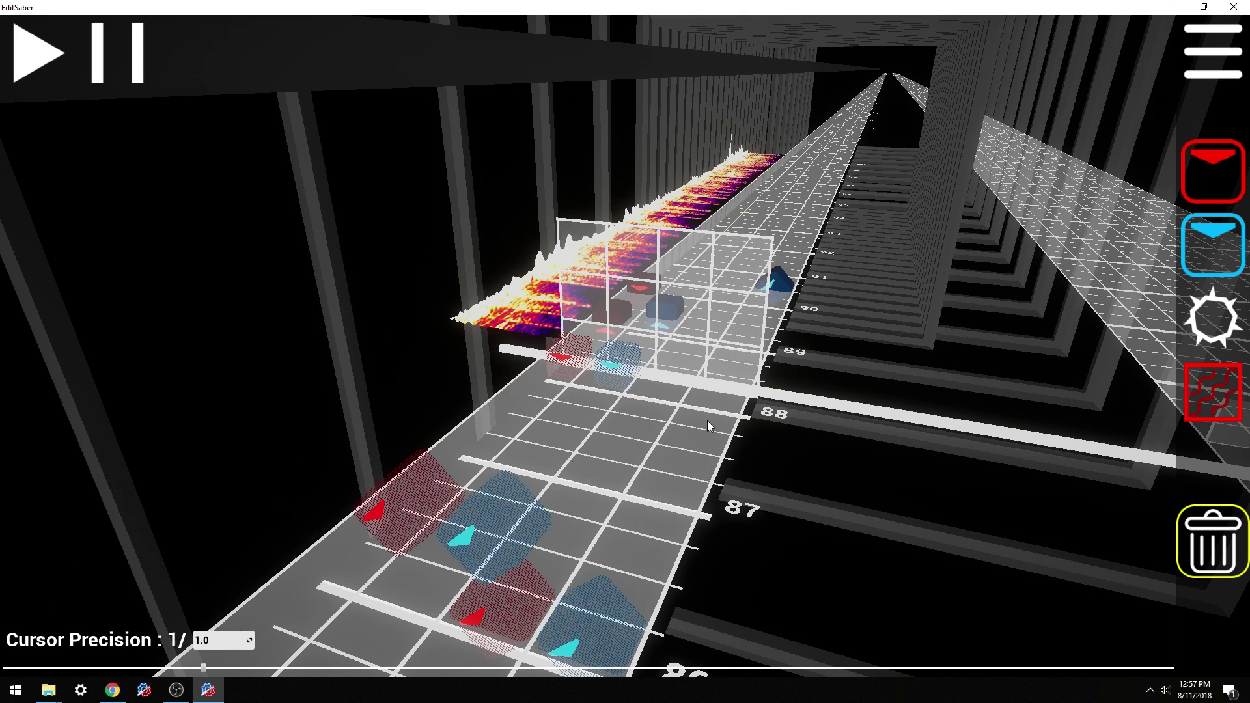
scroll(704, 424, "down", 1)
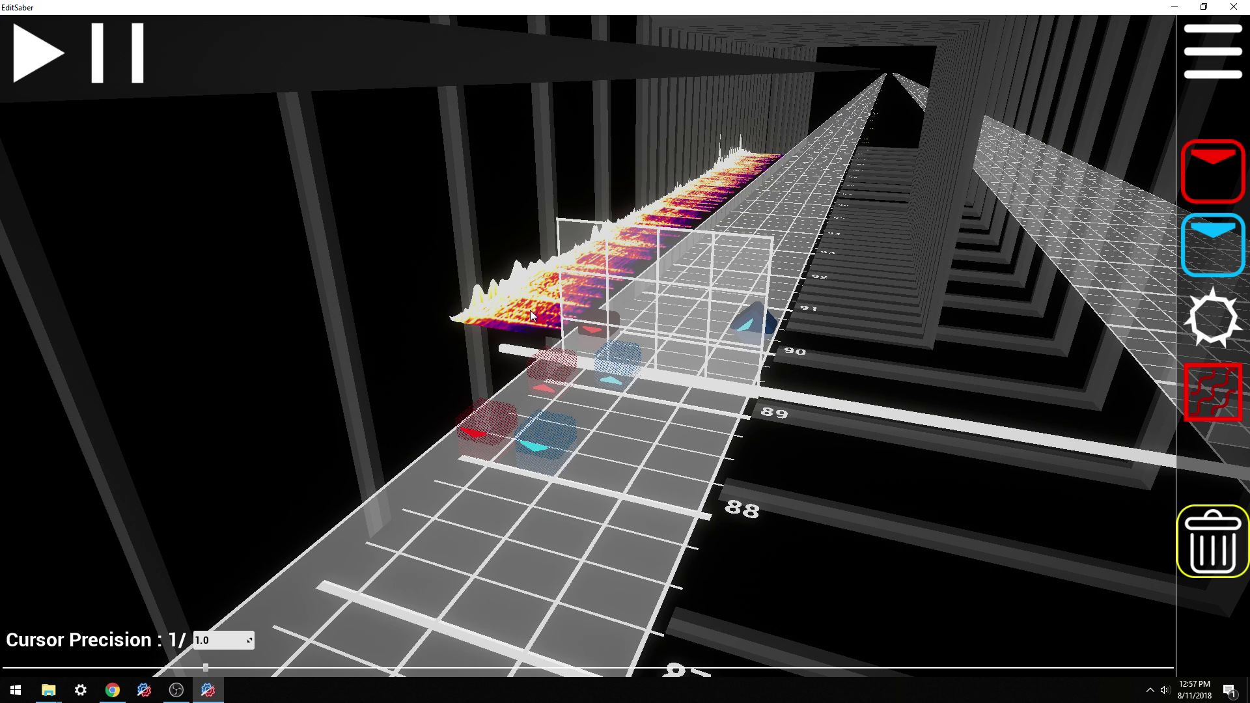
scroll(607, 385, "up", 5)
scroll(607, 385, "down", 3)
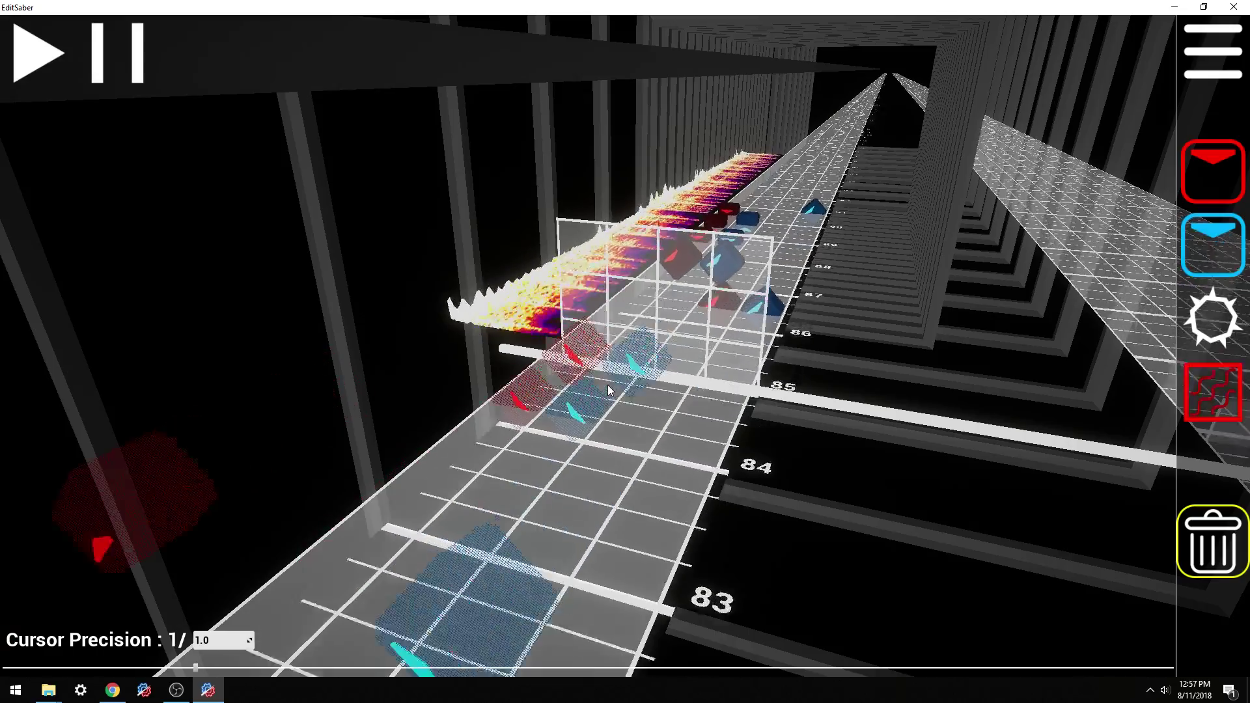
scroll(608, 385, "down", 5)
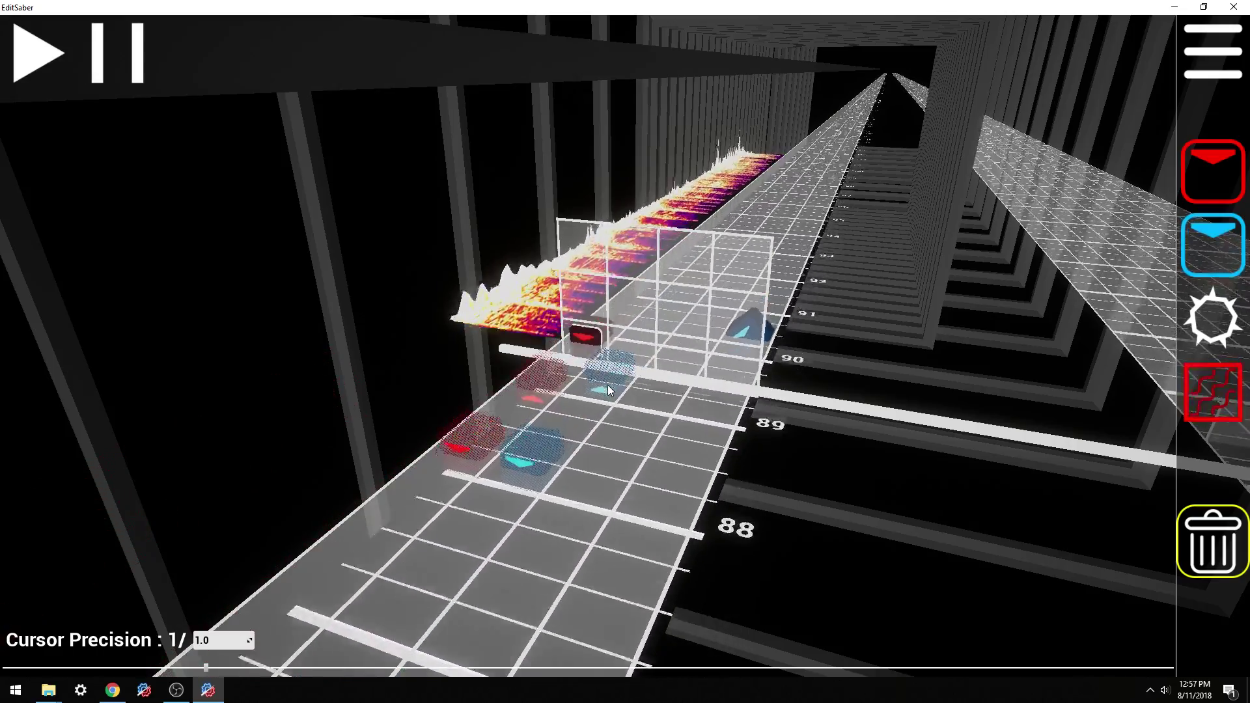
scroll(686, 392, "down", 1)
Step: Place four diagonal notes at beat 92, red in the second column's middle and third's bottom row, blue in the third's middle and fourth's bottom row
key("1")
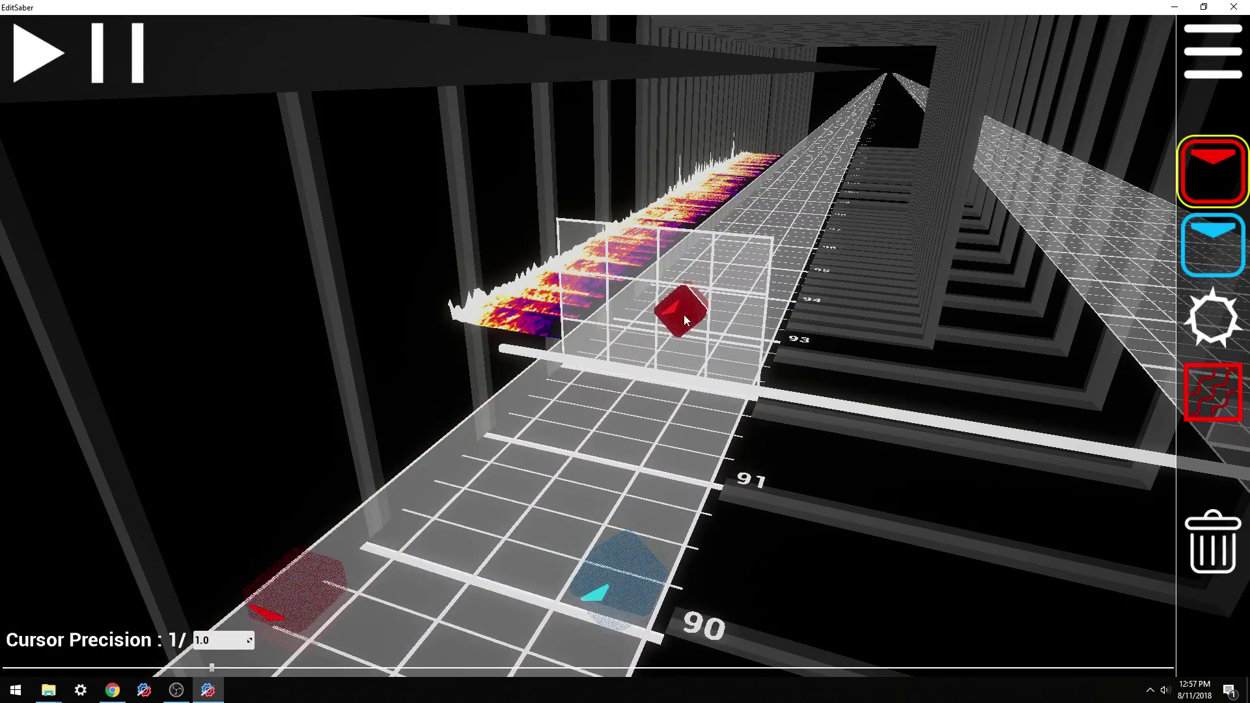
left_click(680, 309)
left_click(677, 355)
left_click(729, 365)
left_click(628, 303)
middle_click(680, 312)
middle_click(740, 365)
Step: Review the notes between beats 86 and 93, comparing the diagonal groups at beats 86 and 92
scroll(665, 478, "up", 8)
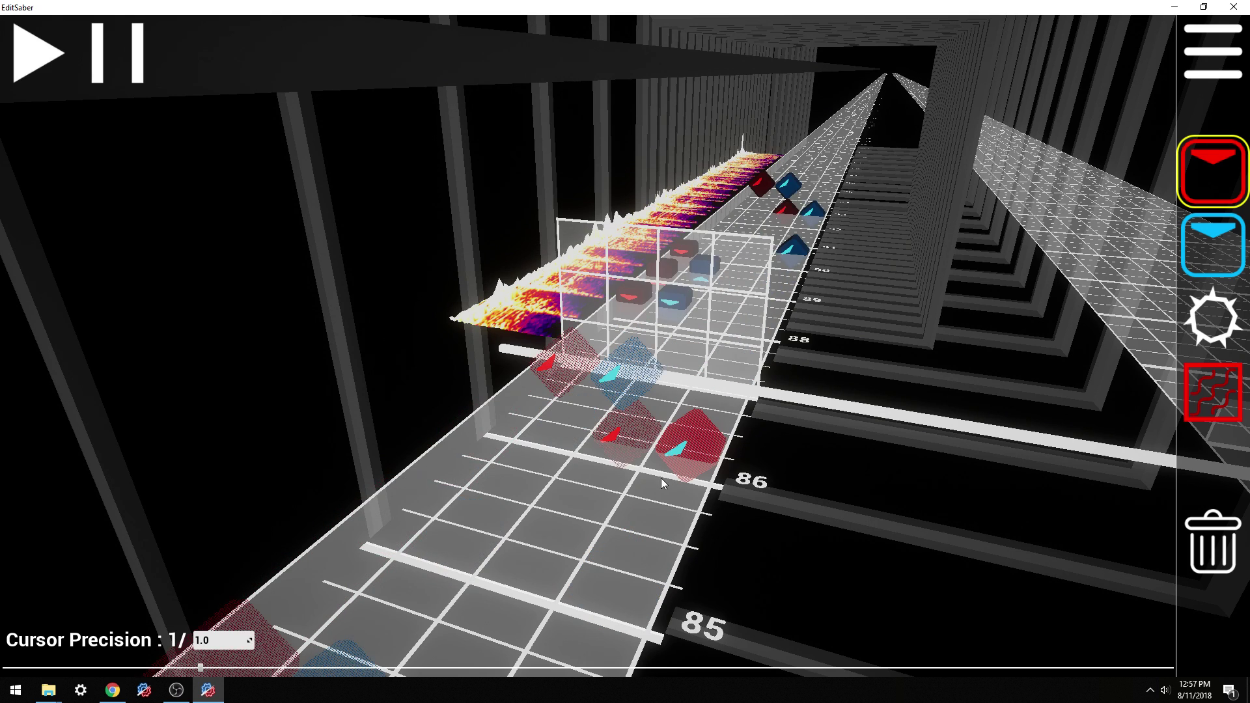
key("5")
scroll(664, 463, "down", 9)
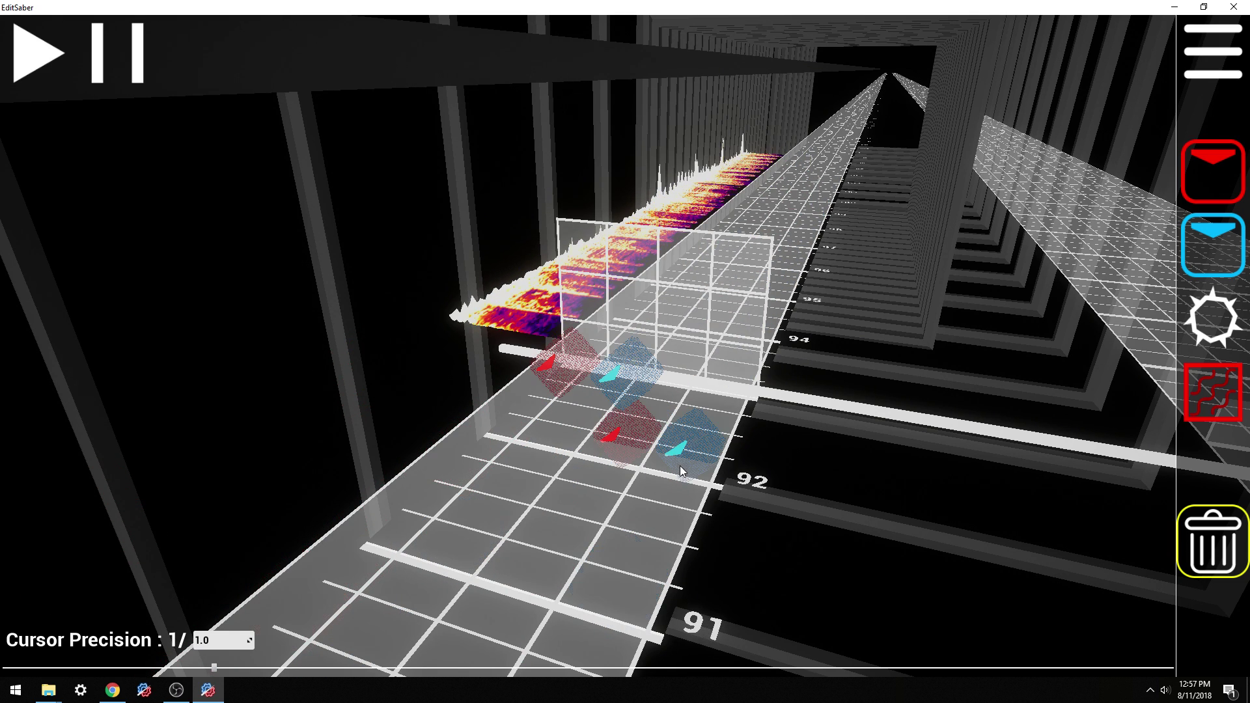
scroll(682, 470, "up", 2)
scroll(682, 472, "up", 5)
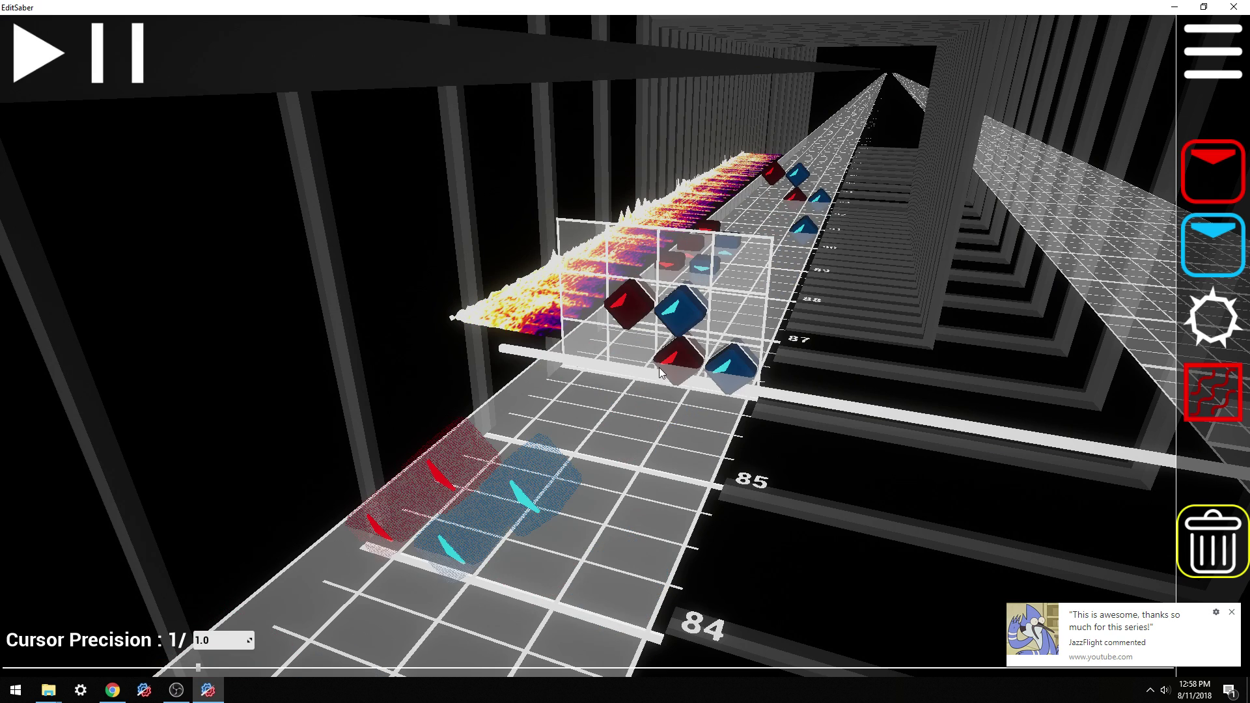
Step: Review the note patterns between beats 89 and 72, comparing the diagonal groups at beats 86, 84 and 82
scroll(676, 325, "down", 2)
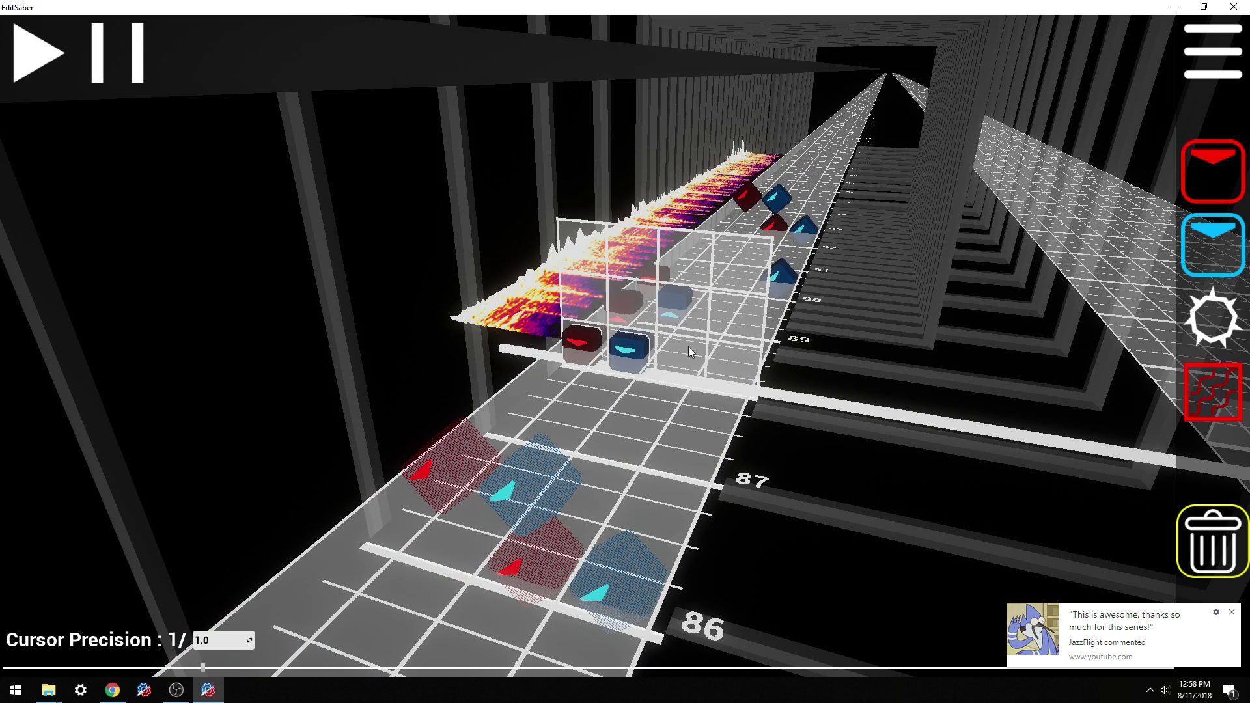
scroll(677, 349, "down", 1)
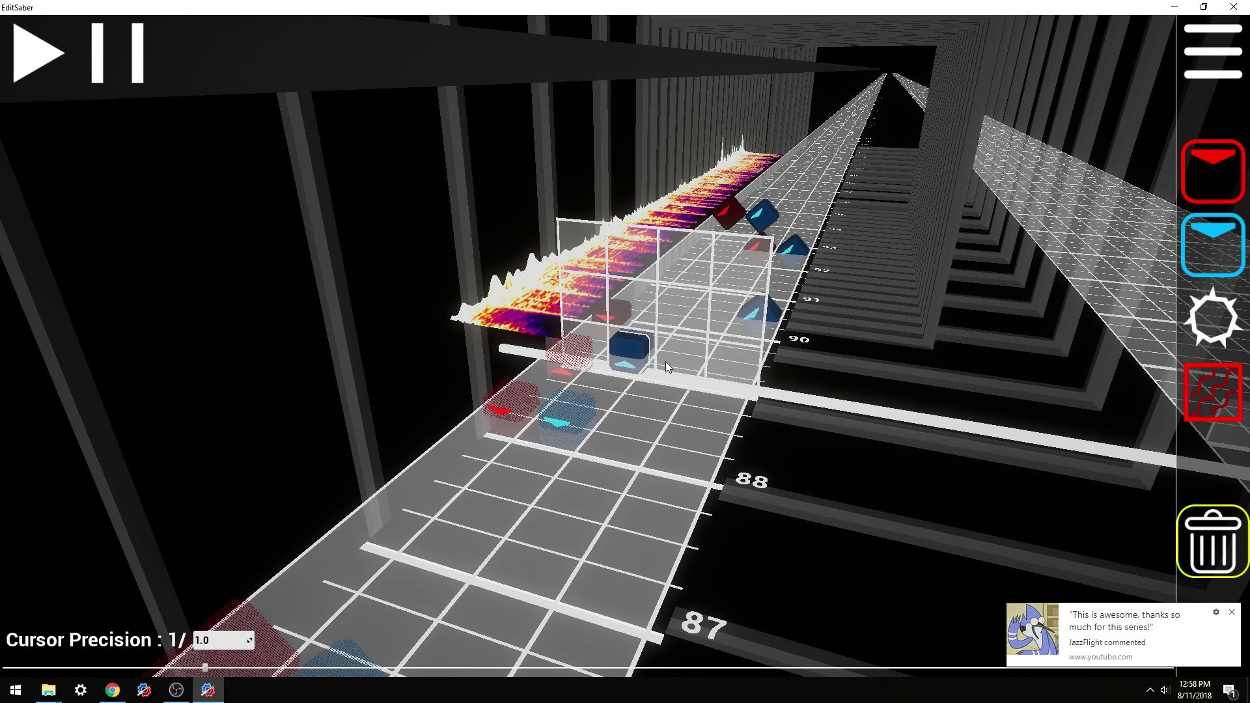
scroll(665, 362, "down", 1)
scroll(664, 361, "up", 1)
scroll(664, 360, "up", 5)
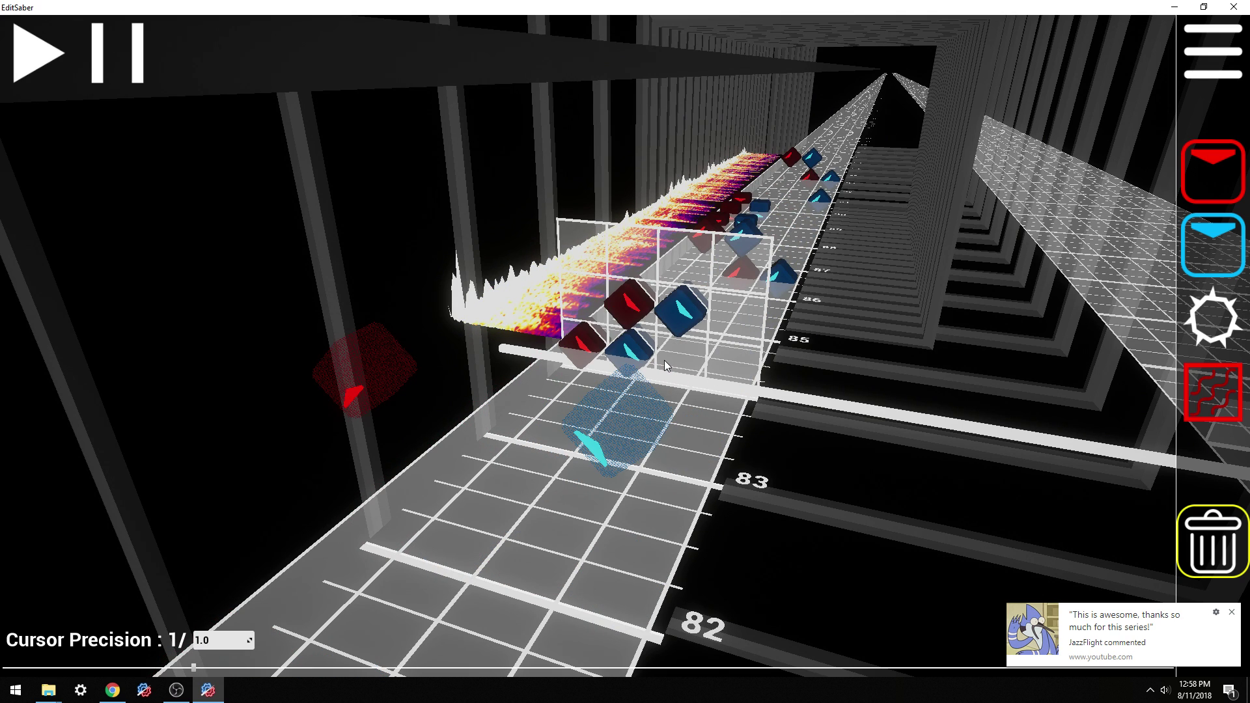
scroll(669, 366, "up", 3)
scroll(669, 365, "down", 1)
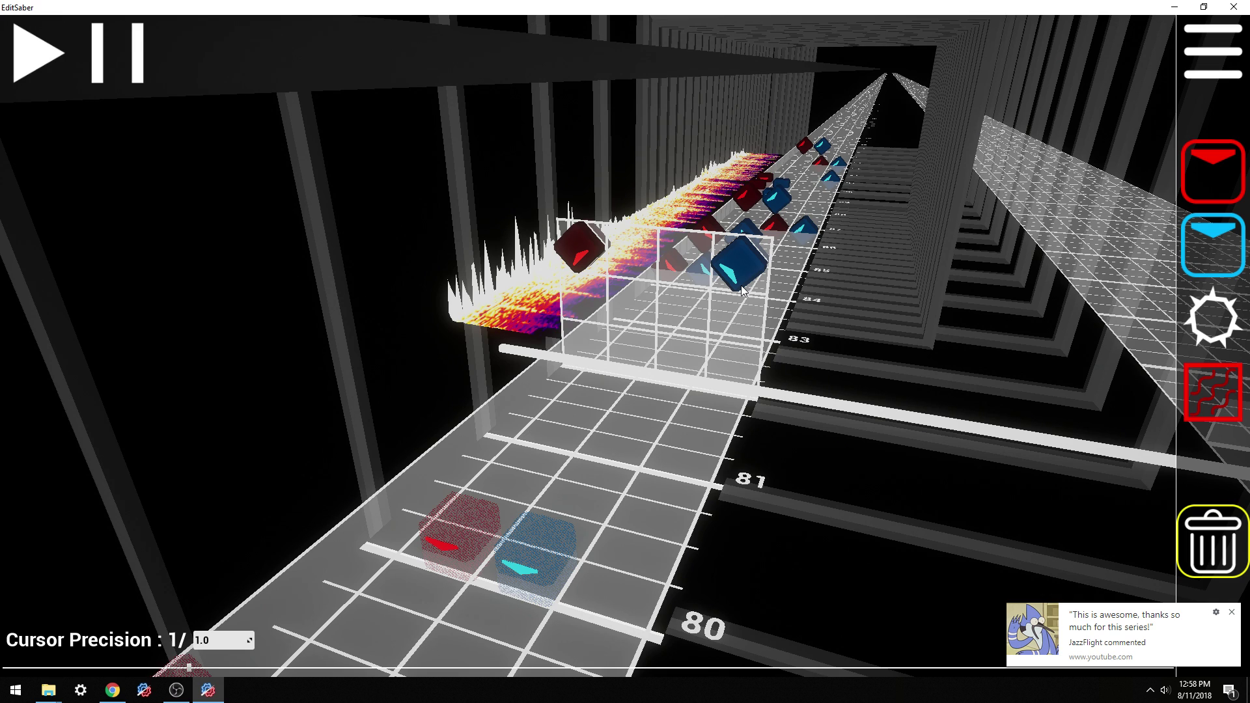
scroll(732, 300, "up", 10)
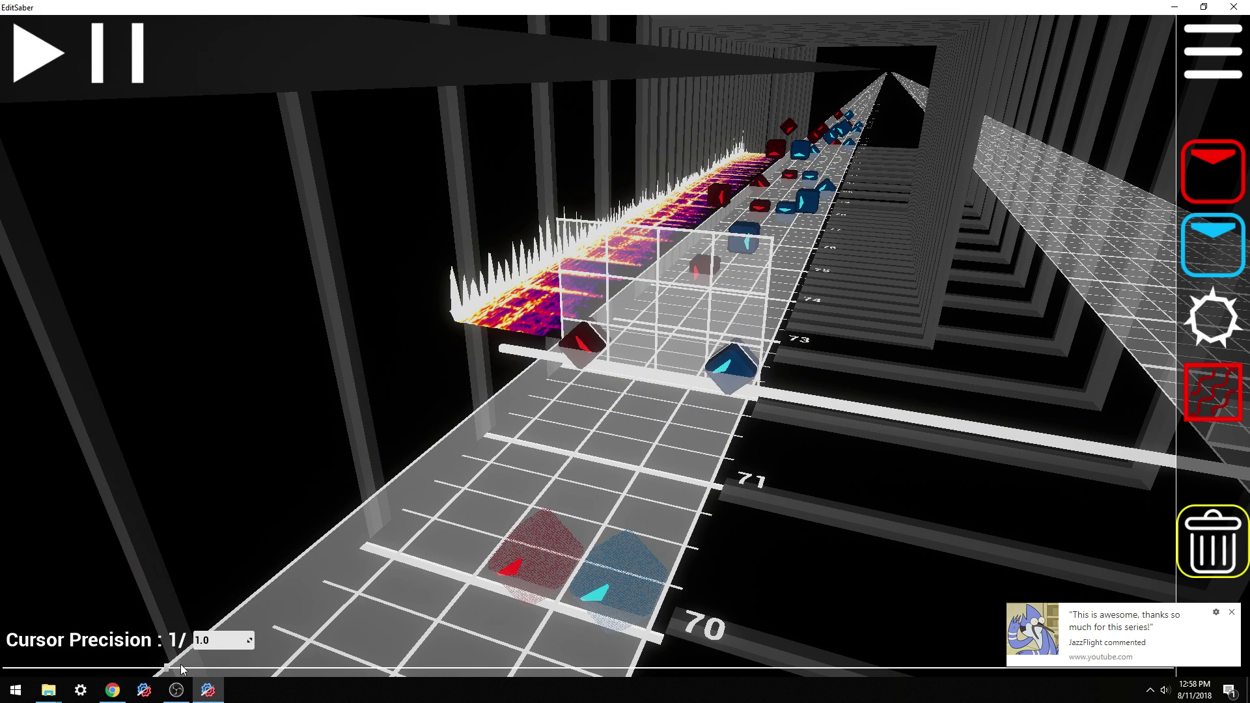
Step: Go back to beat 20, set the cursor precision to 1/2 and place a downward red note at beat 20.5 in the second column's bottom row
left_click(46, 667)
scroll(558, 317, "down", 2)
scroll(711, 394, "up", 2)
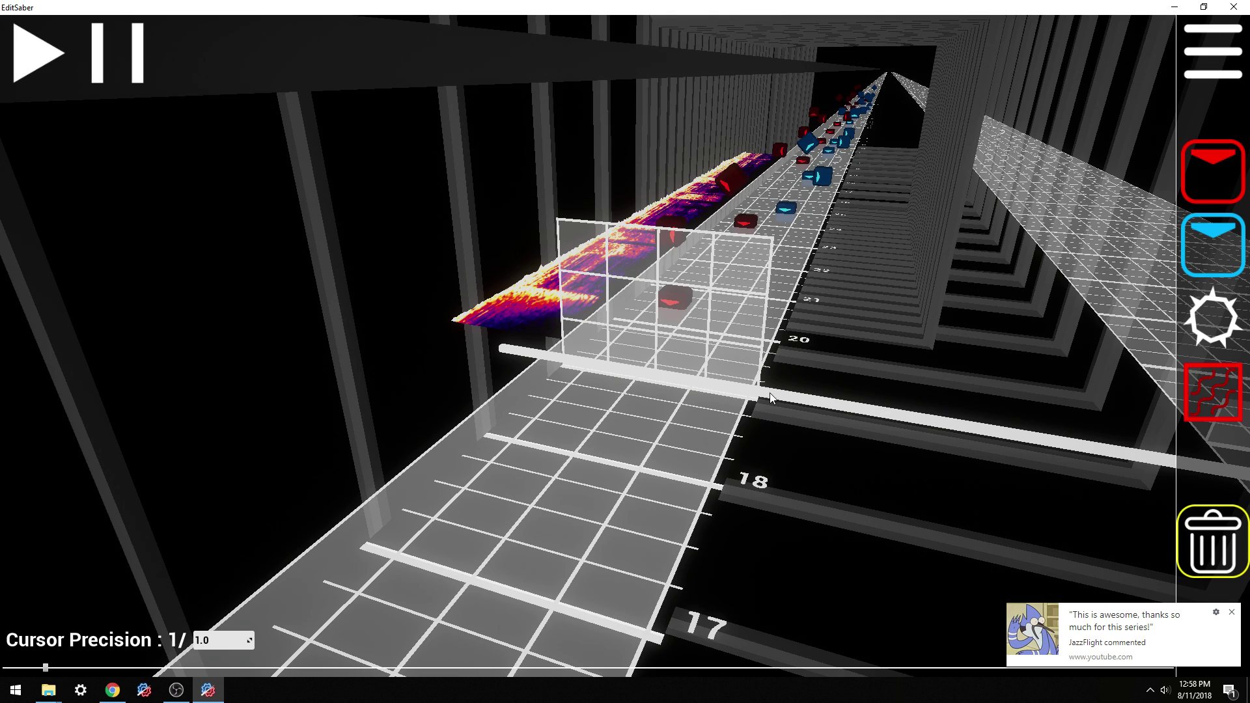
scroll(768, 393, "down", 1)
key("1")
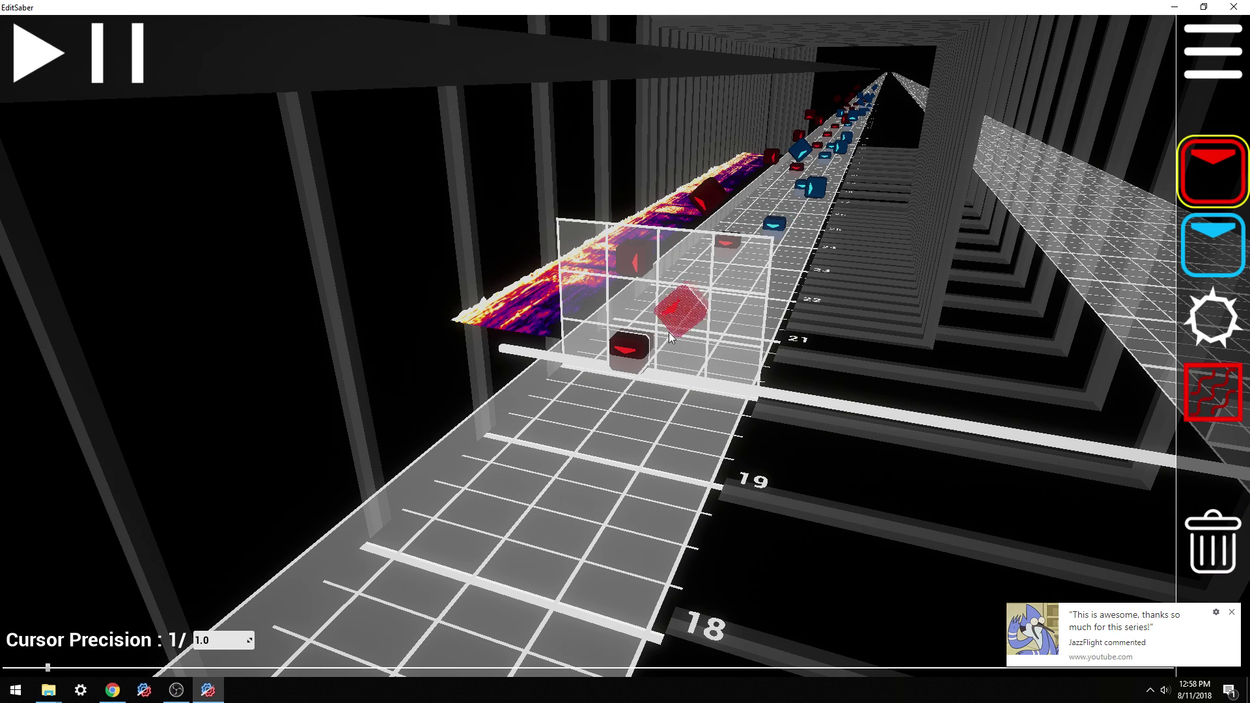
scroll(622, 365, "down", 1)
scroll(648, 358, "up", 1, "ctrl")
scroll(647, 358, "down", 1)
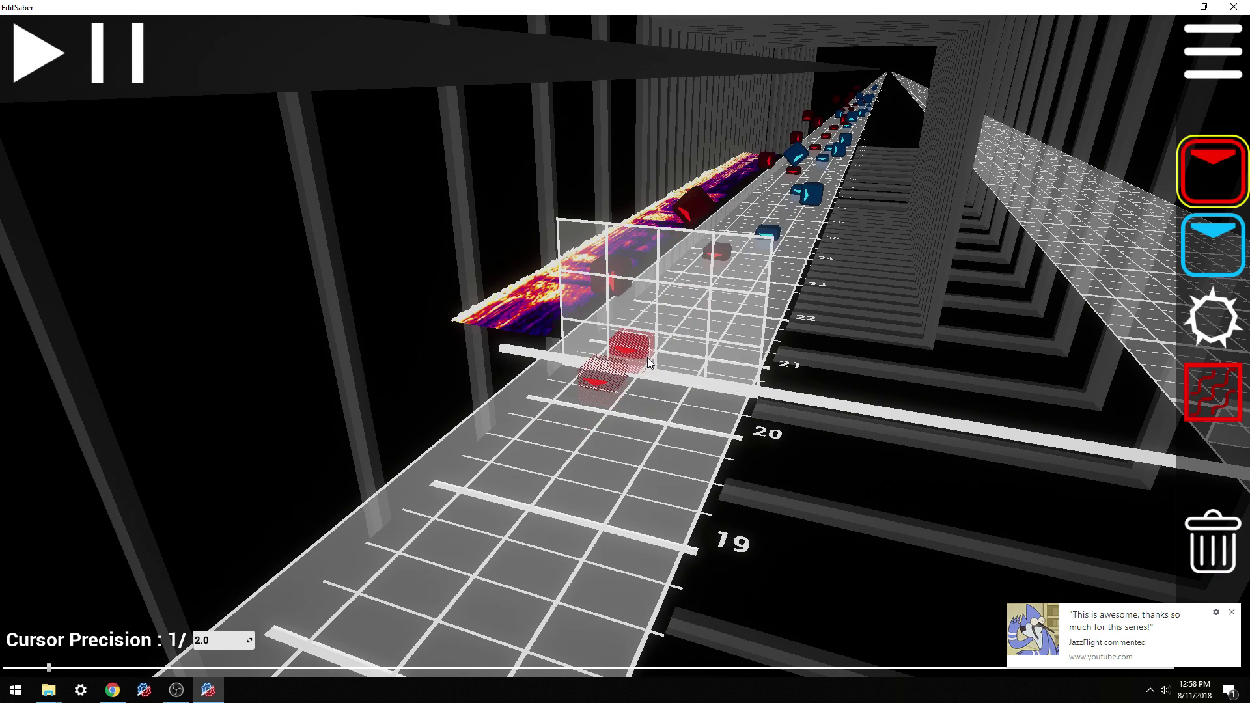
scroll(641, 351, "up", 1)
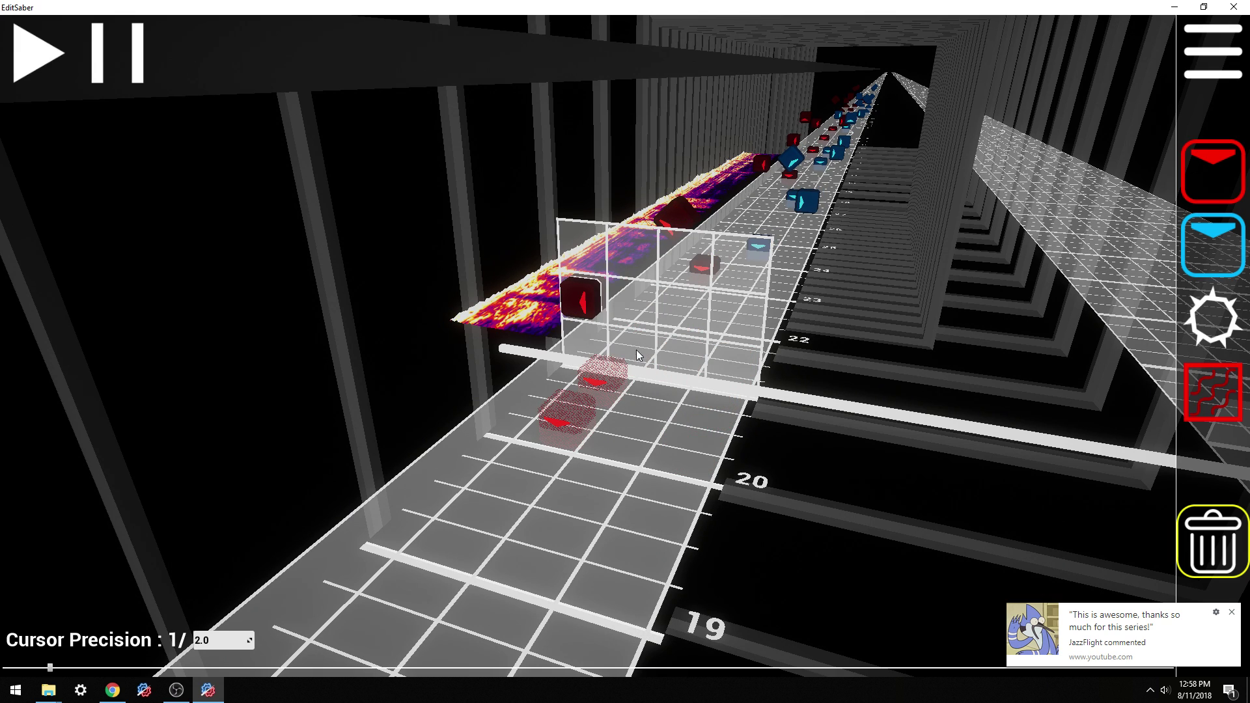
Step: Delete the extra red note at beat 20.5, check the notes from beat 19 and return to the diagonal group around beat 92
scroll(680, 417, "down", 2)
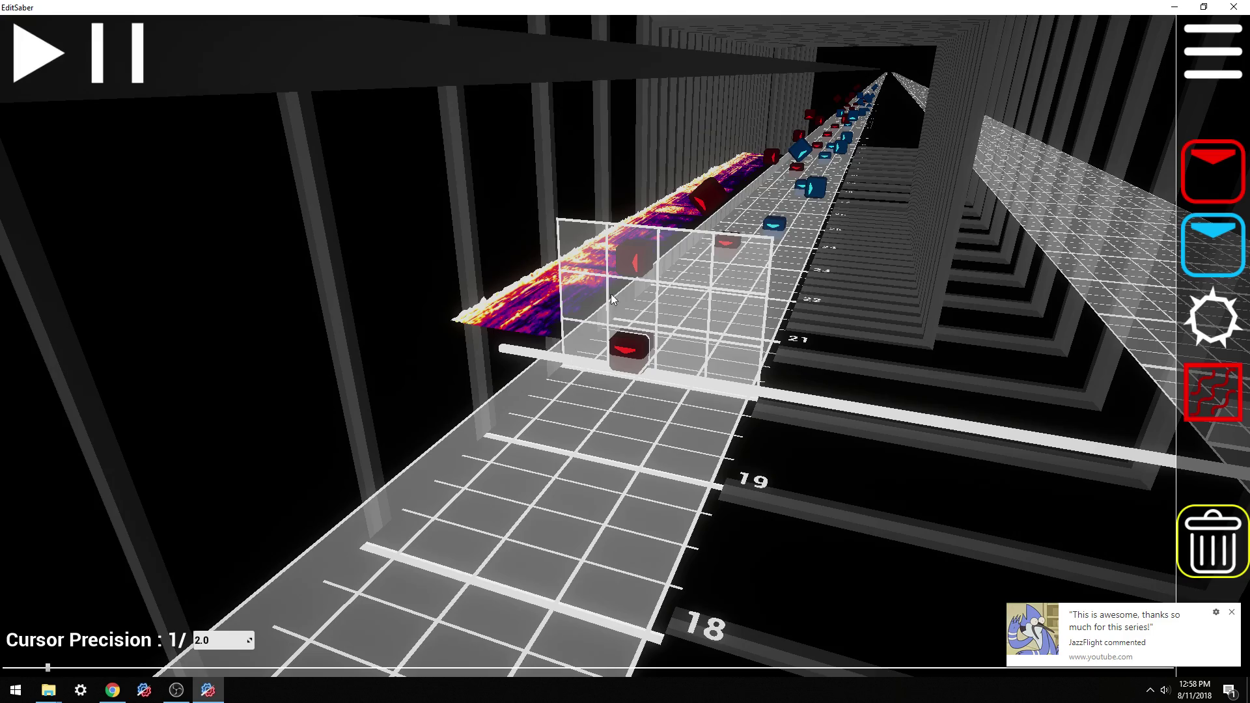
scroll(809, 343, "down", 2)
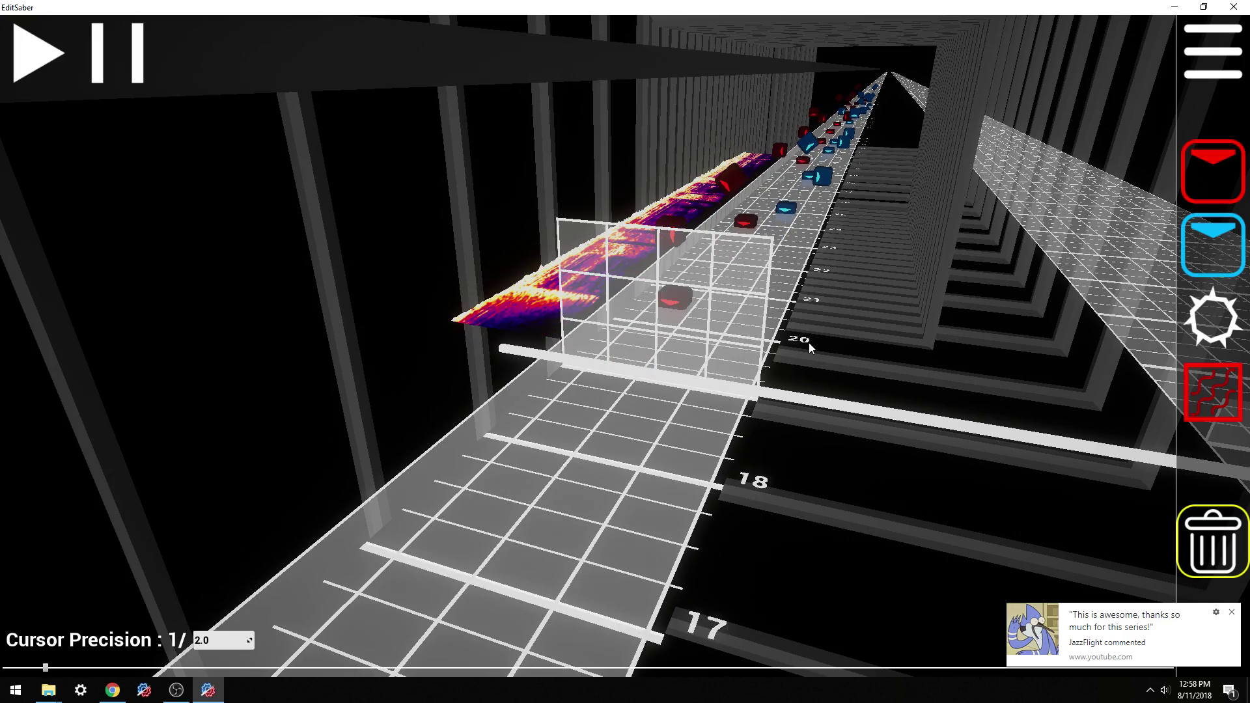
scroll(807, 340, "up", 4)
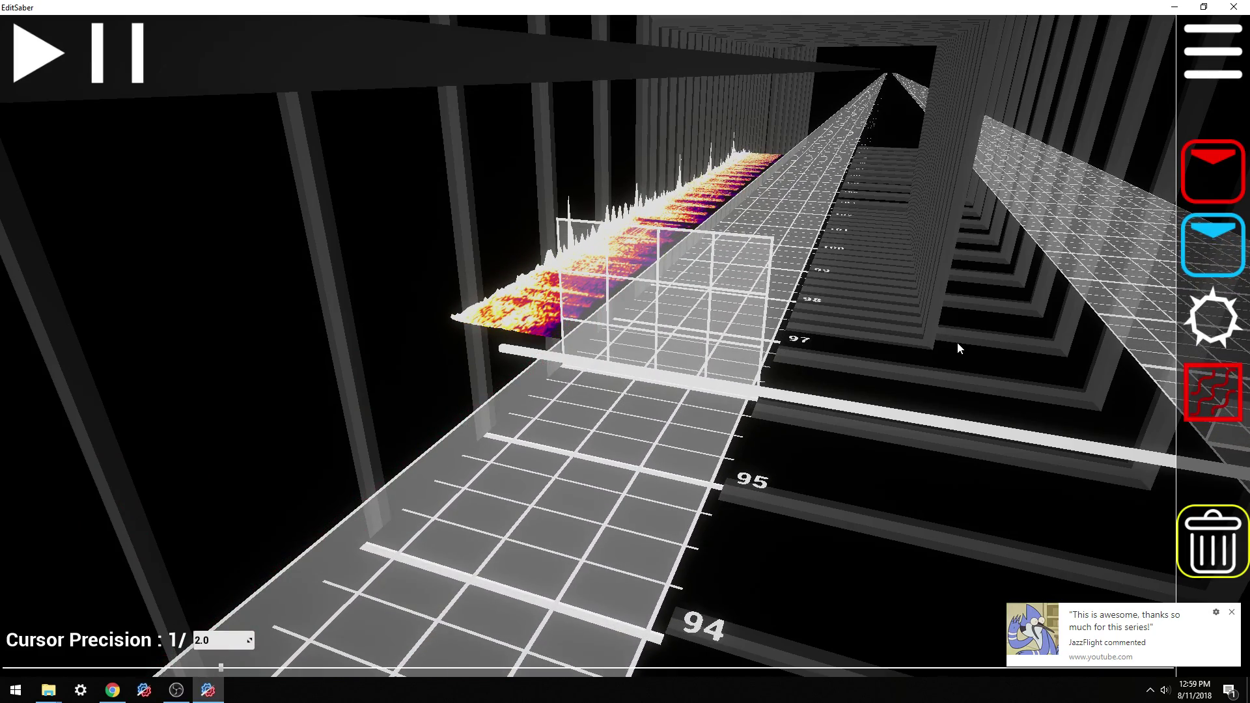
scroll(913, 388, "up", 5)
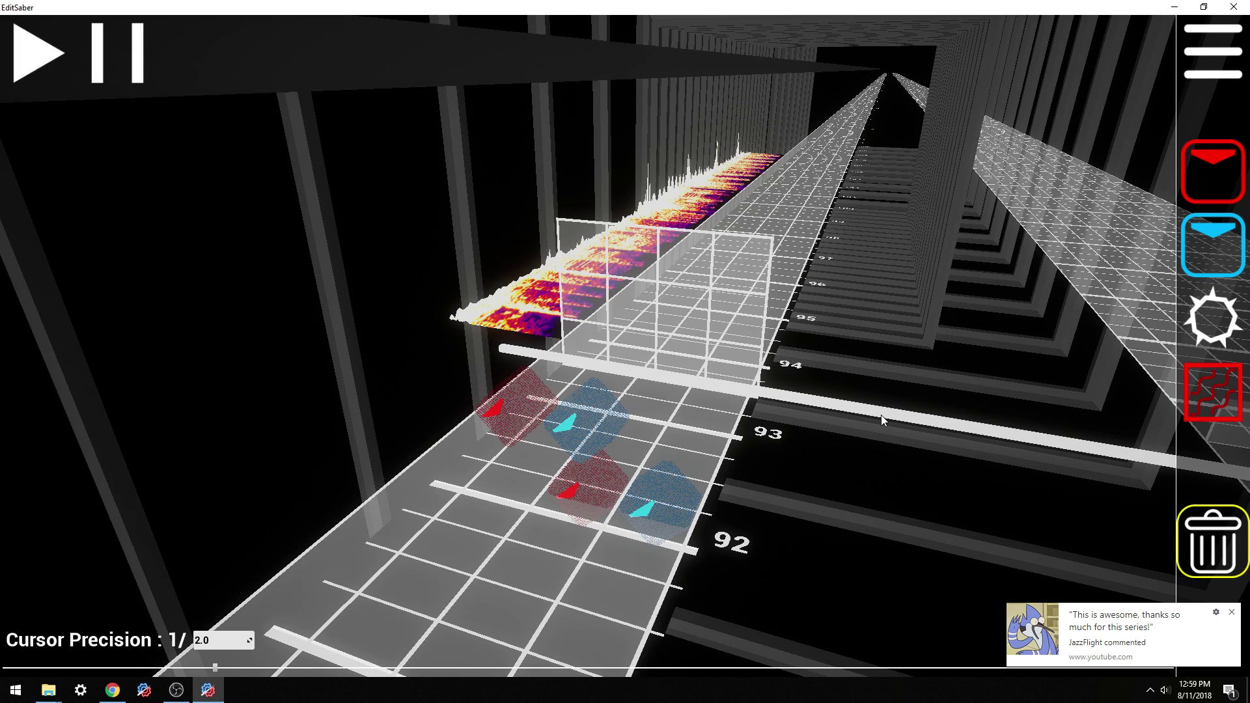